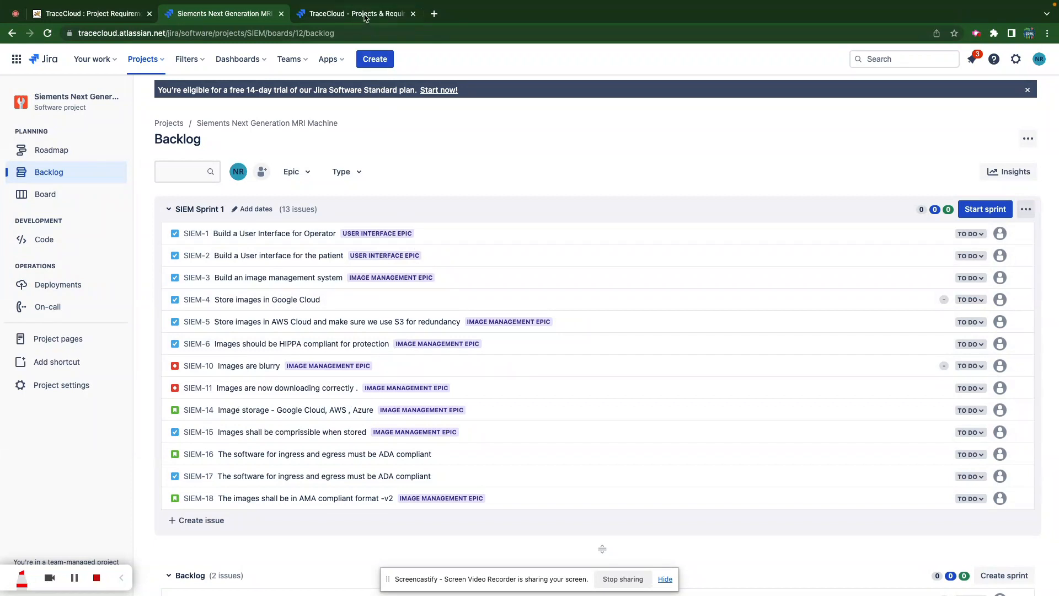
# - Switch from the MRI project's Jira backlog to the TraceCloud projects tab
pyautogui.click(365, 18)
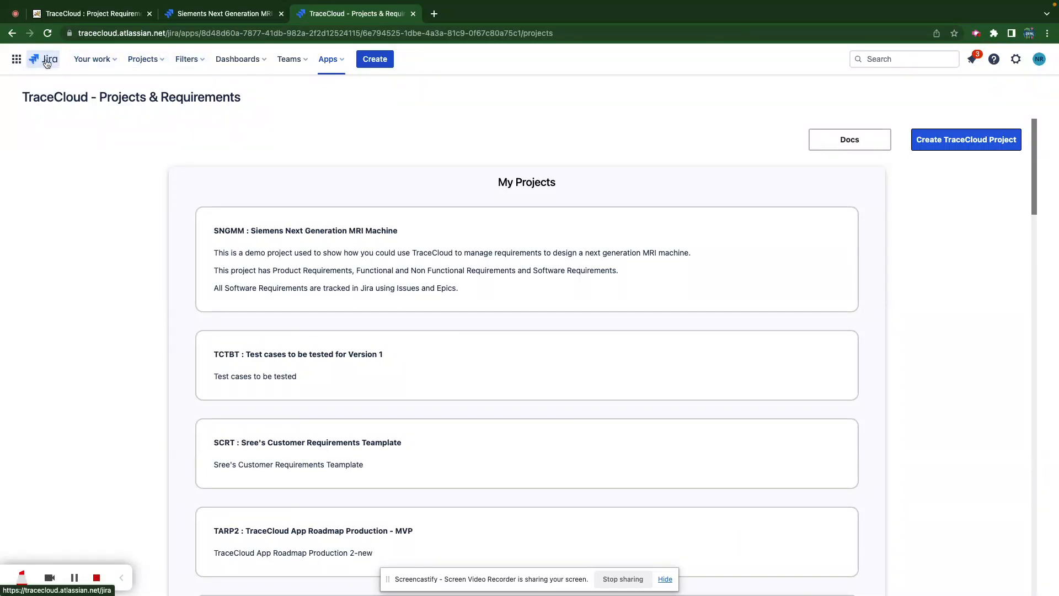
# - Launch TraceCloud - Projects & Requirements, go to My Projects, and start a new TraceCloud project
pyautogui.click(337, 61)
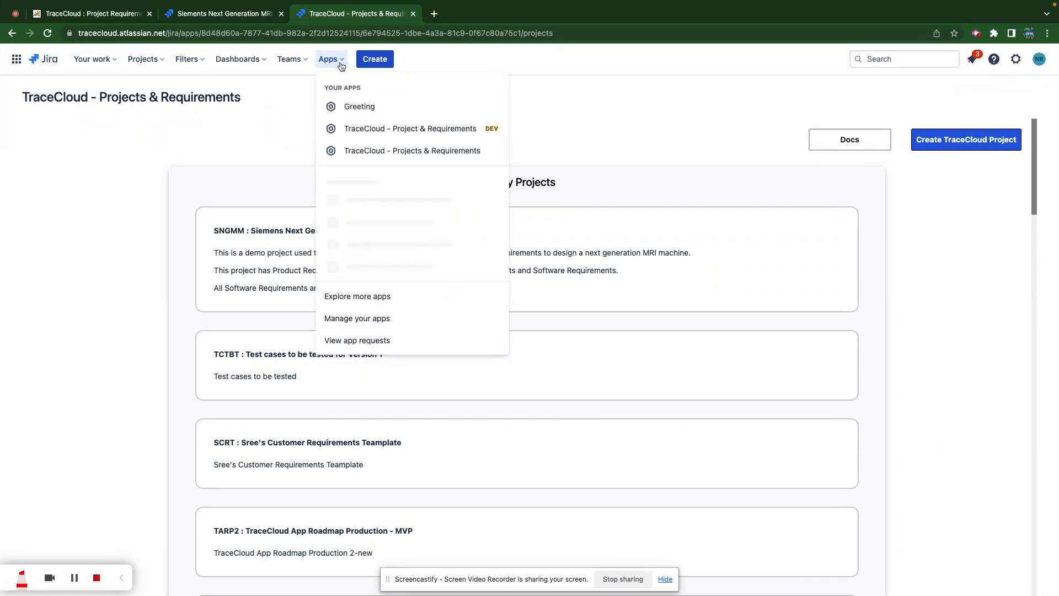
pyautogui.click(374, 151)
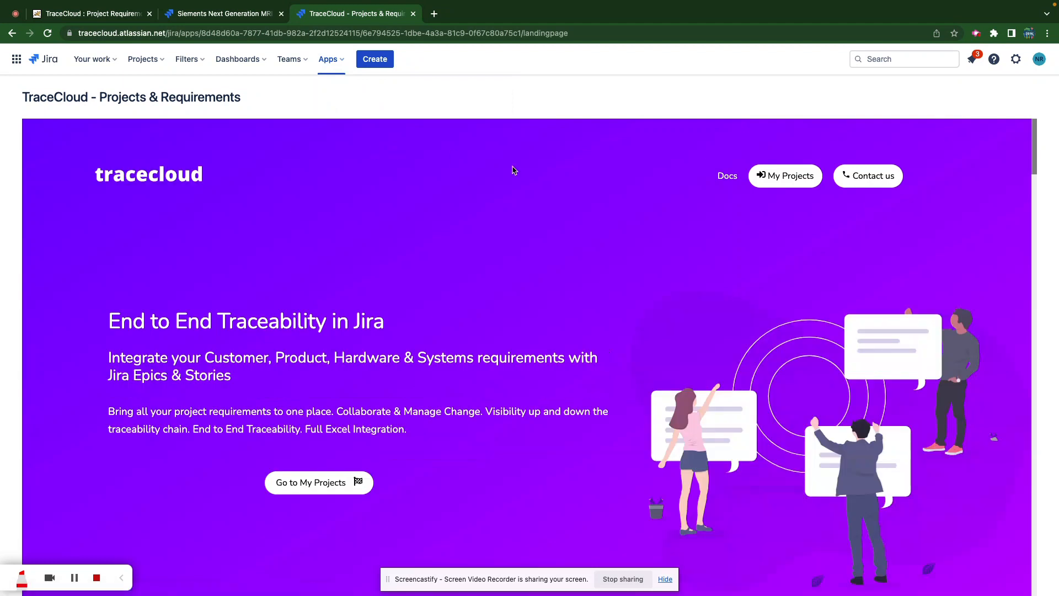
pyautogui.click(316, 492)
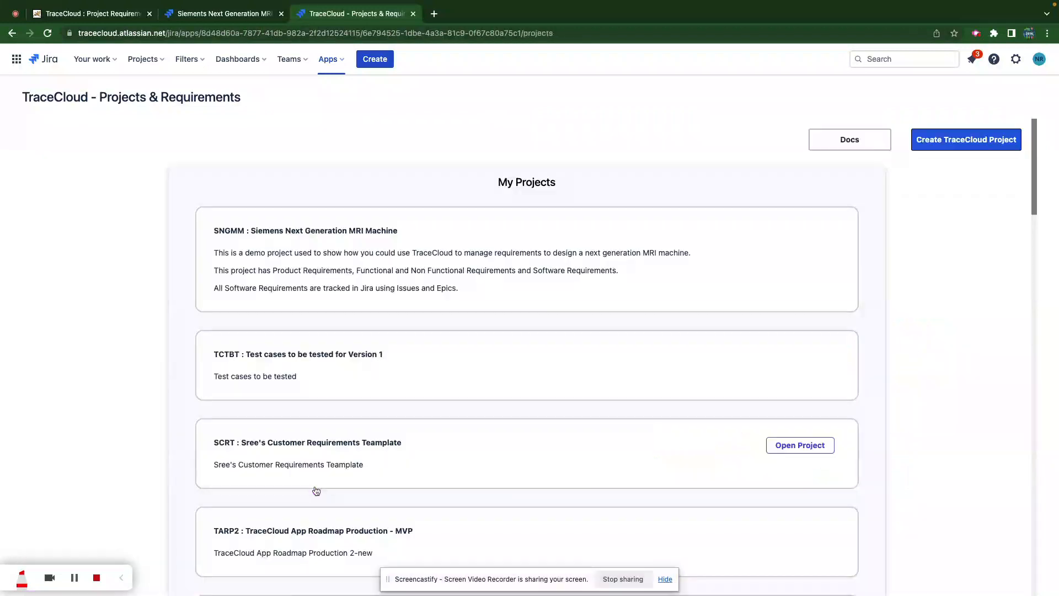
pyautogui.click(943, 146)
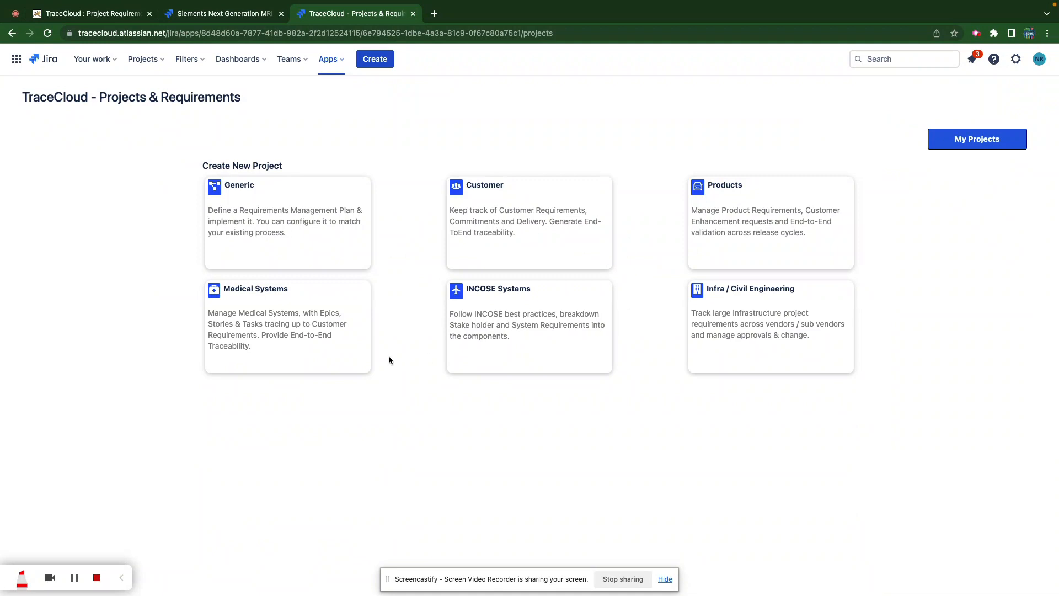
# - Preview the Medical Systems template, cancel without creating it, and return to My Projects
pyautogui.click(280, 318)
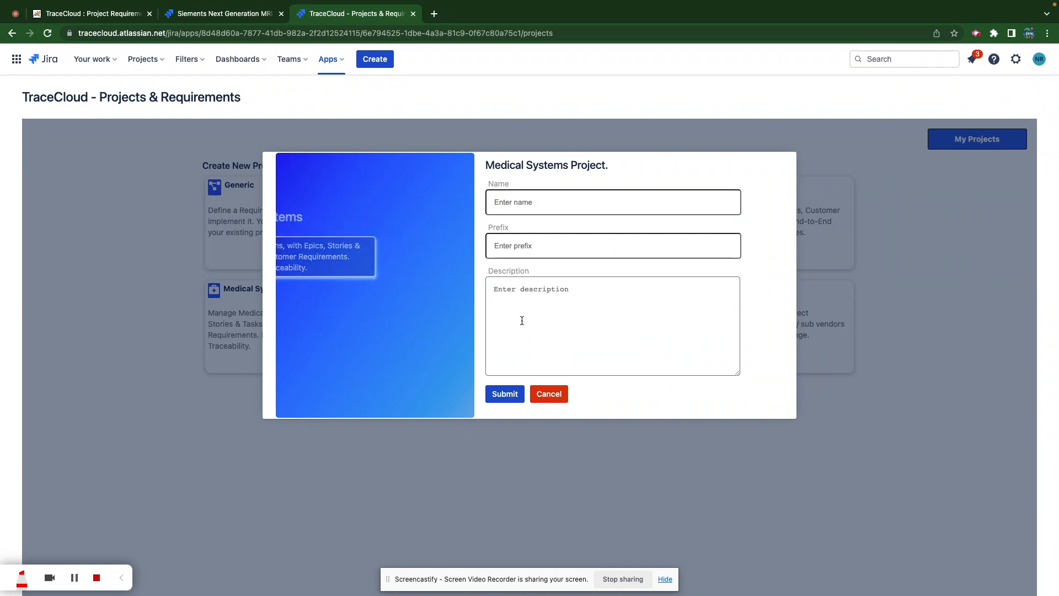
pyautogui.click(551, 394)
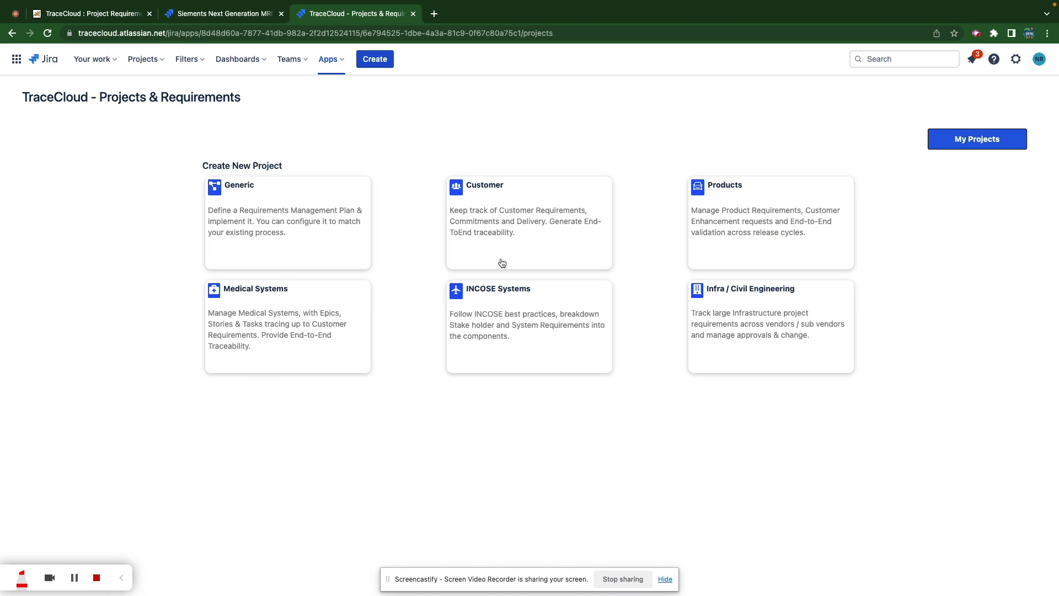
pyautogui.click(992, 143)
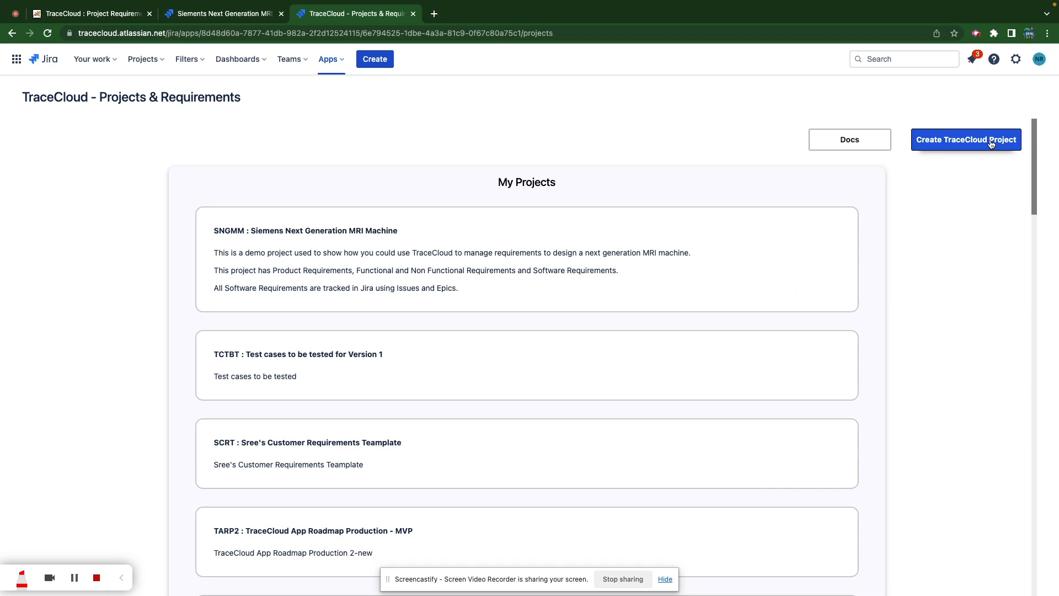
# - Open the Siemens Next Generation MRI Machine (SNGMM) project and show its folder tree
pyautogui.moveTo(560, 241)
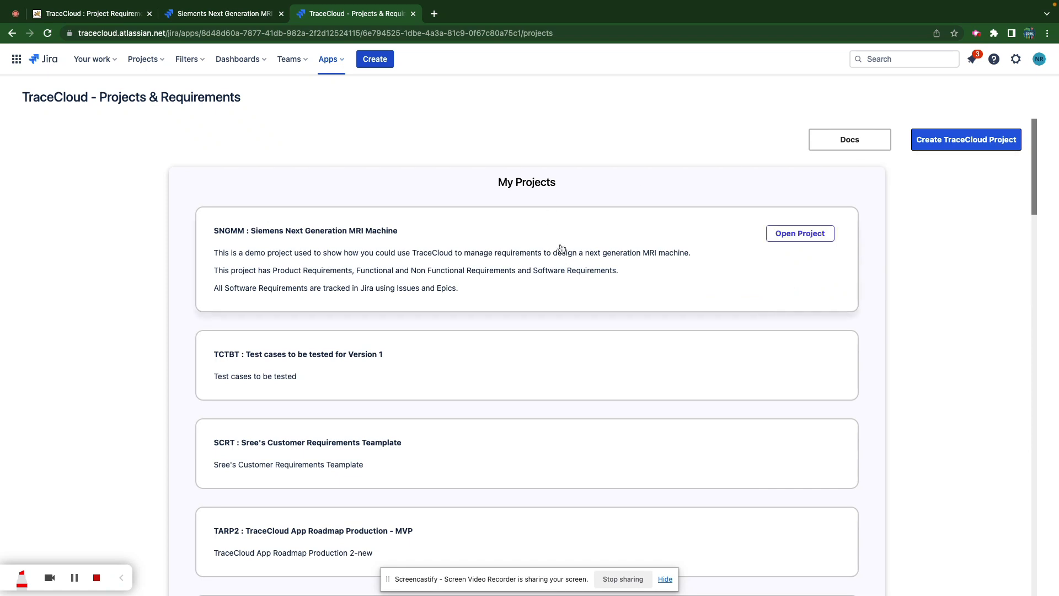
pyautogui.click(794, 233)
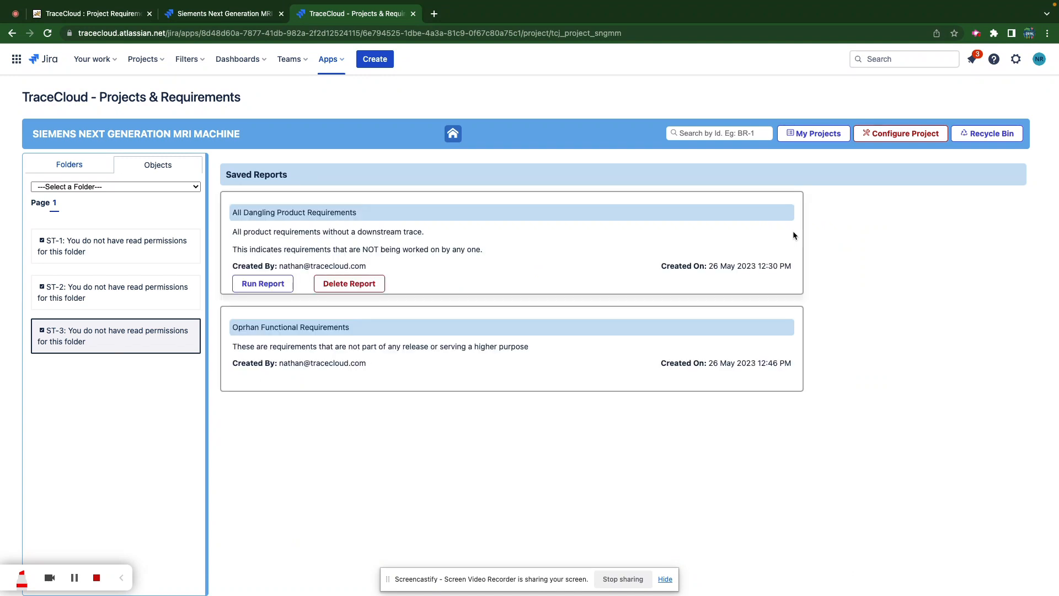
pyautogui.click(69, 165)
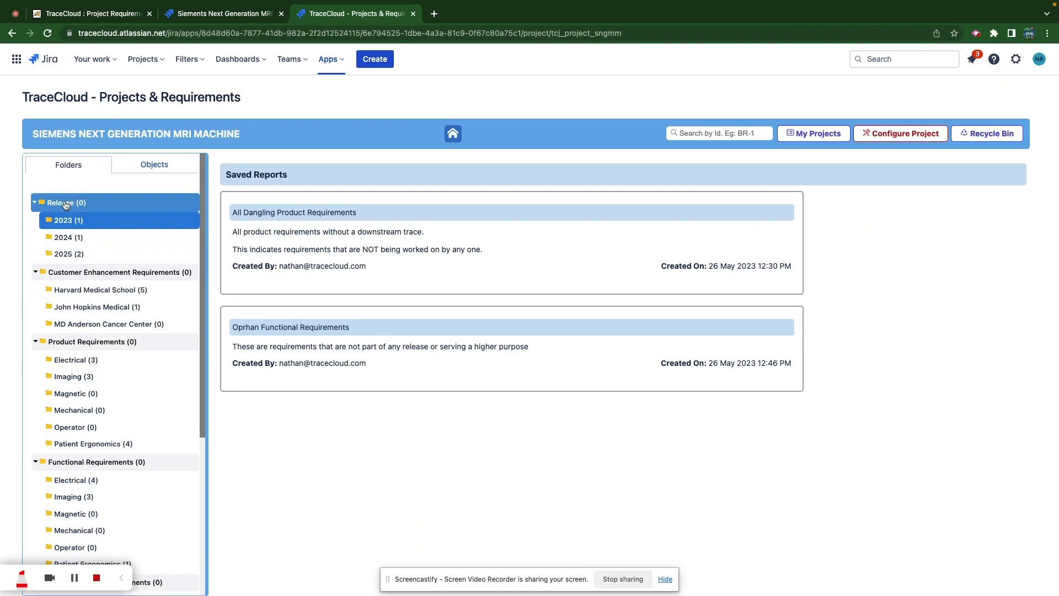
# - Collapse the Release, Customer Enhancement, Product, Non-Functional and Functional Requirements folders
pyautogui.click(34, 202)
pyautogui.click(34, 221)
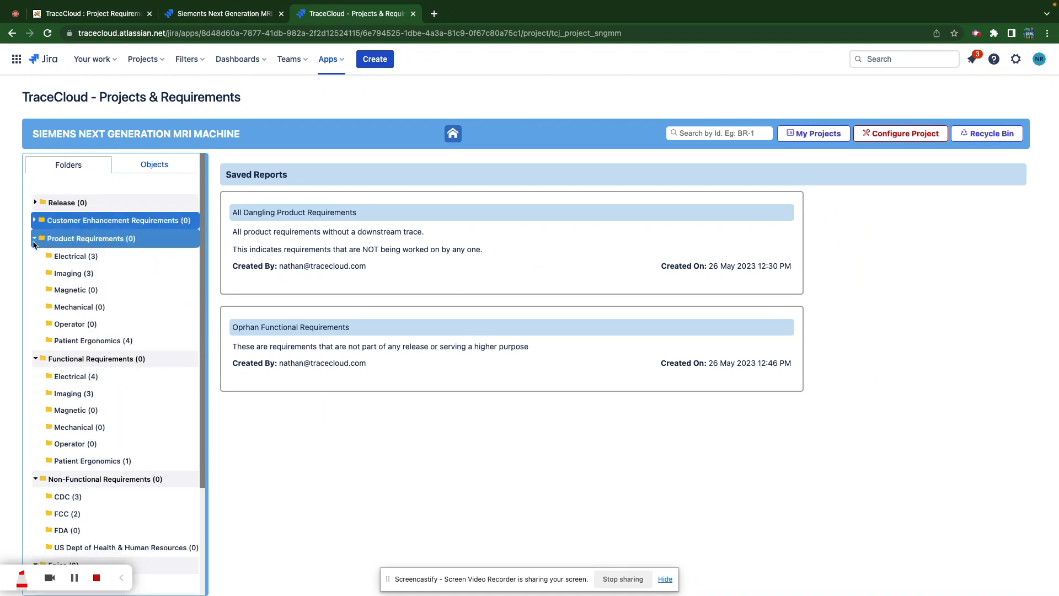
pyautogui.click(34, 240)
pyautogui.click(35, 264)
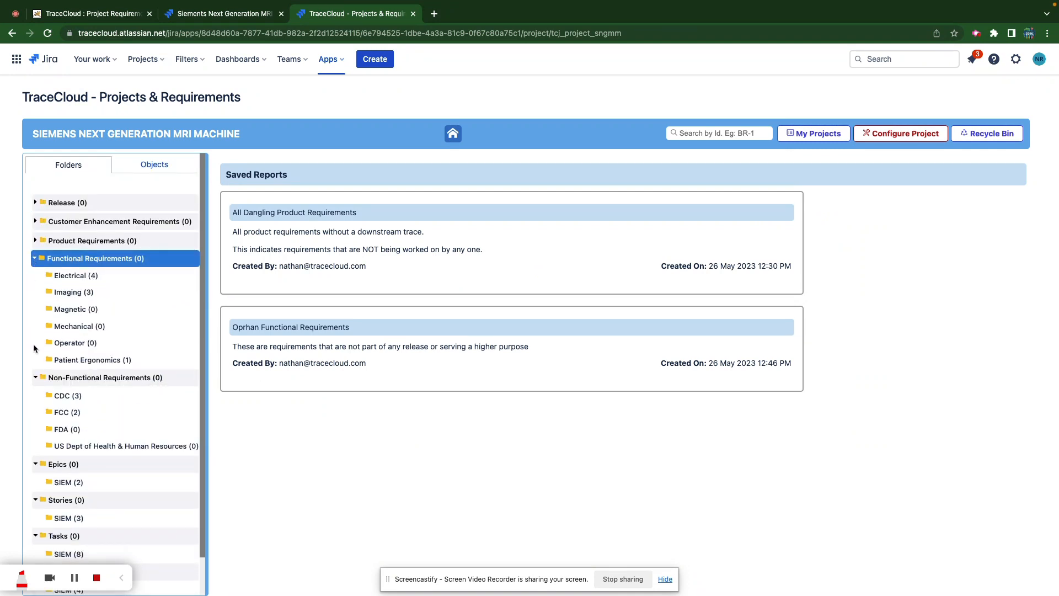
pyautogui.click(34, 379)
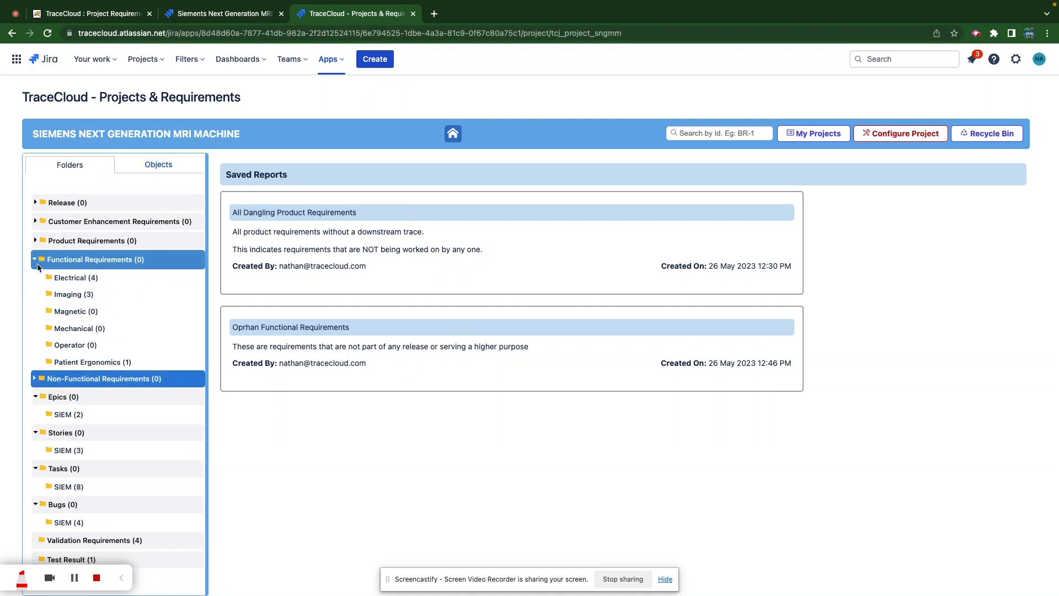
pyautogui.click(34, 259)
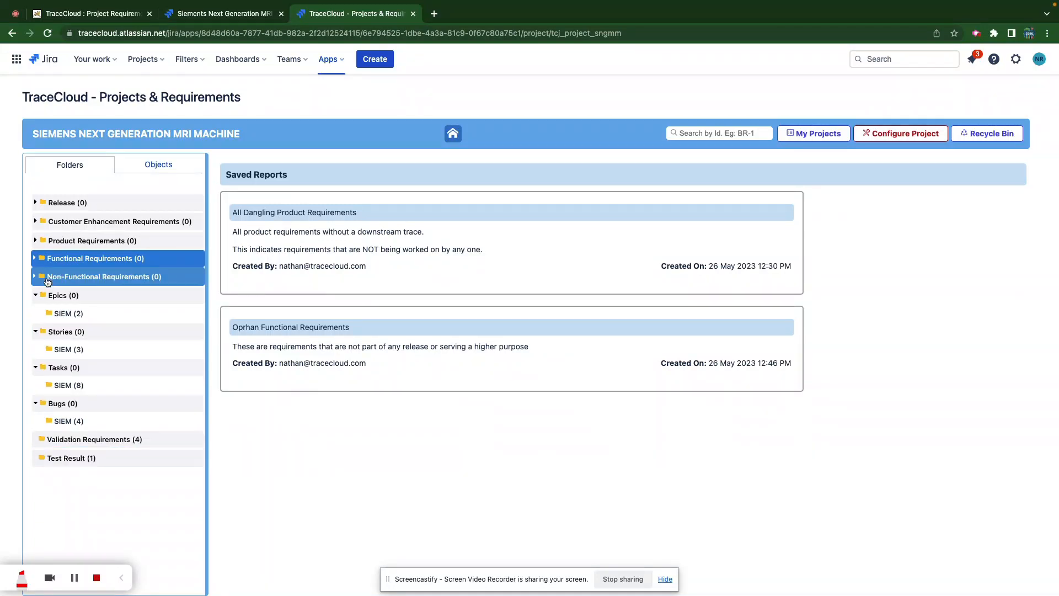
pyautogui.moveTo(521, 238)
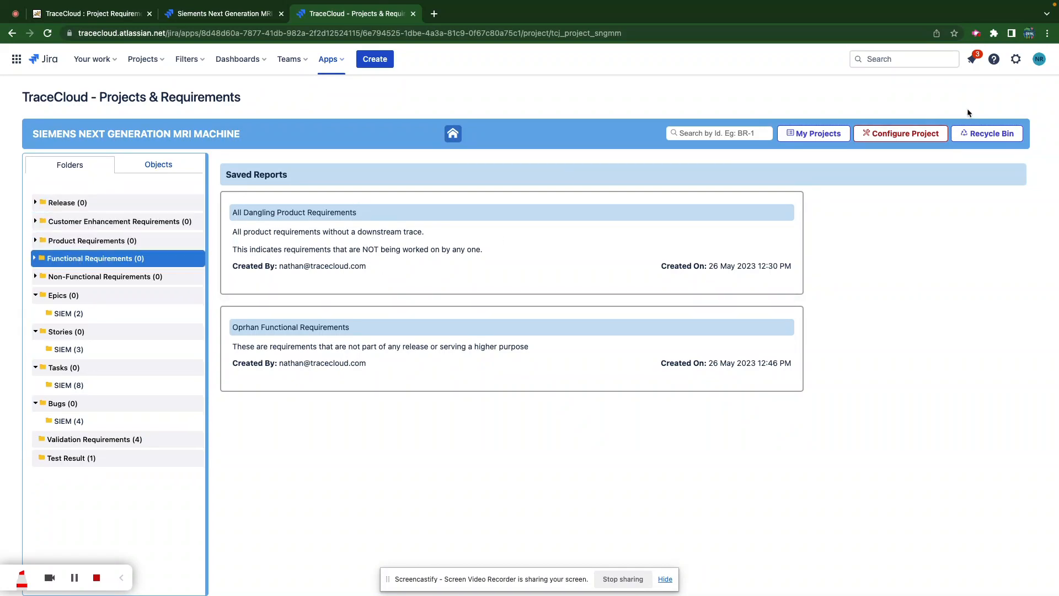
# - Review Customer Enhancement Requirements' Customer and Importance attributes, then open a blank new-attribute form
pyautogui.click(914, 137)
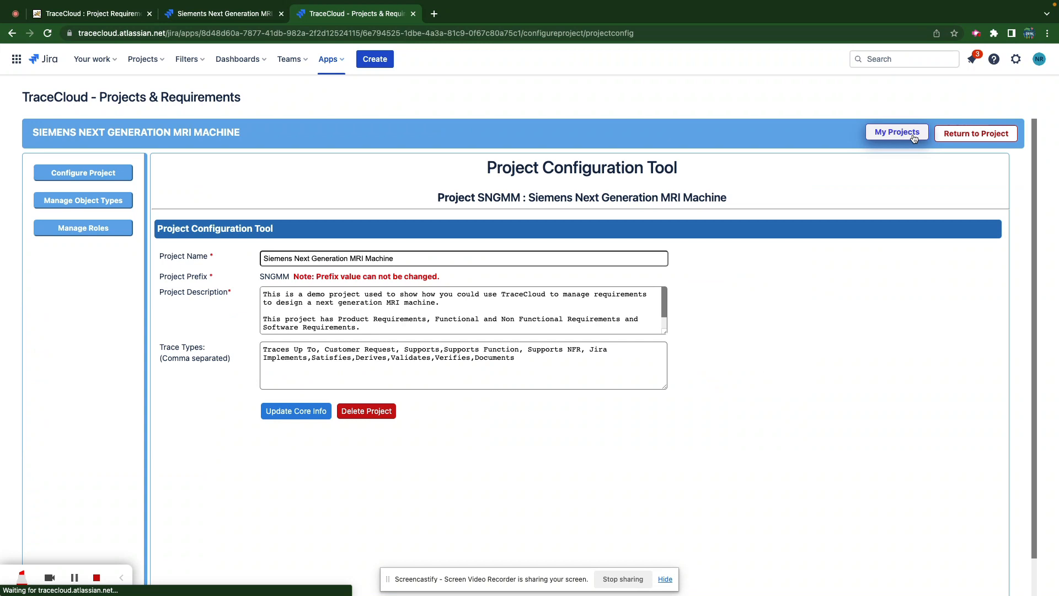
pyautogui.click(109, 201)
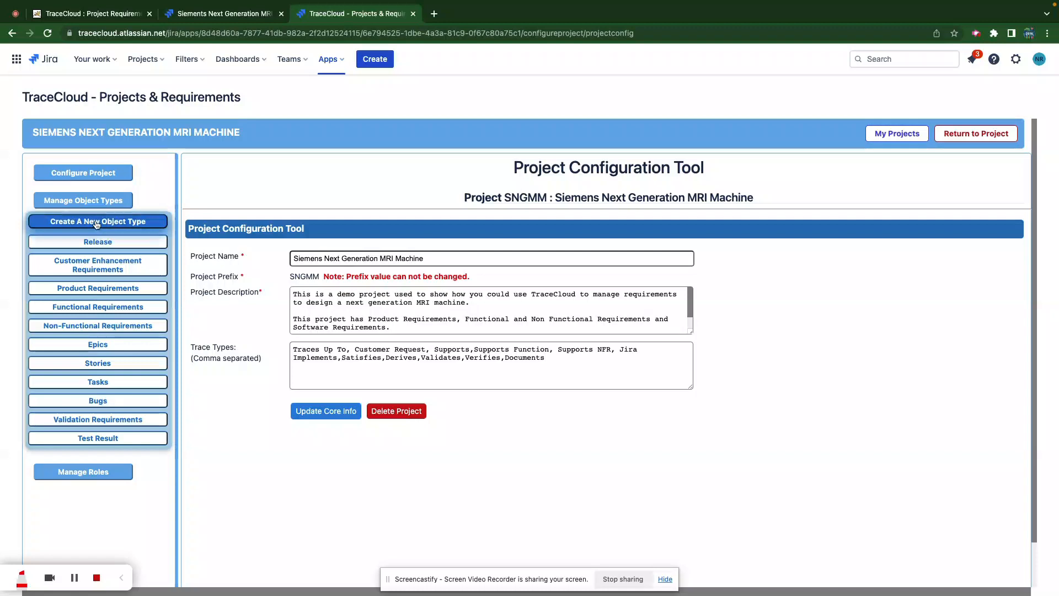
pyautogui.click(88, 264)
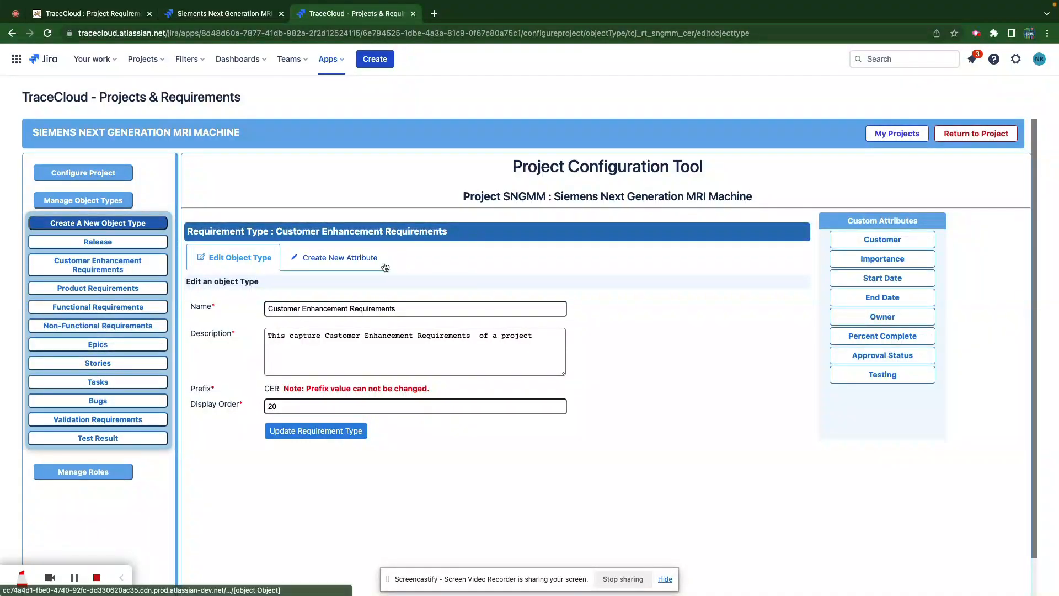
pyautogui.click(870, 241)
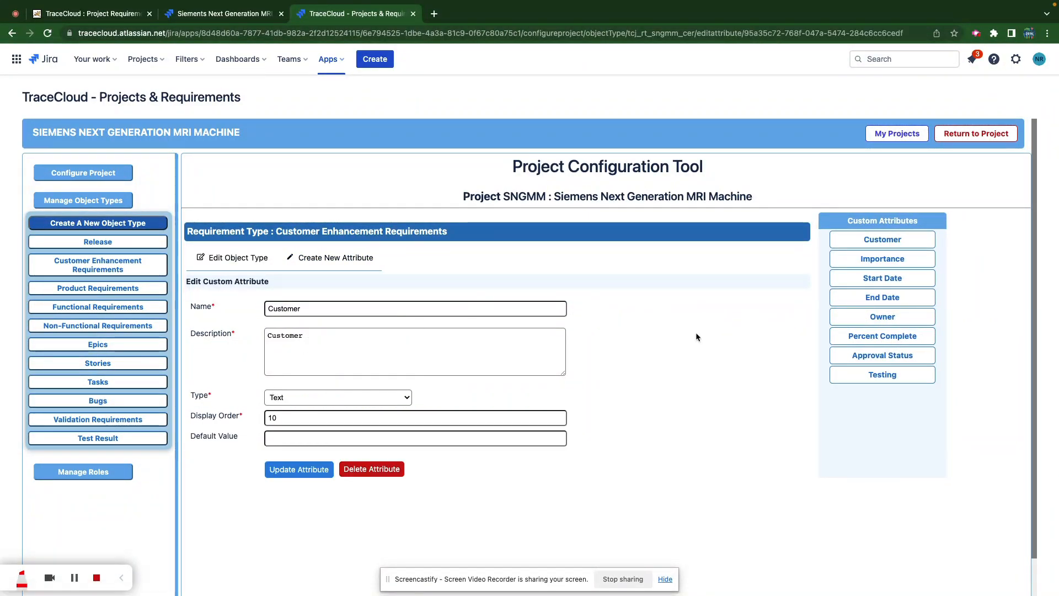
pyautogui.click(870, 259)
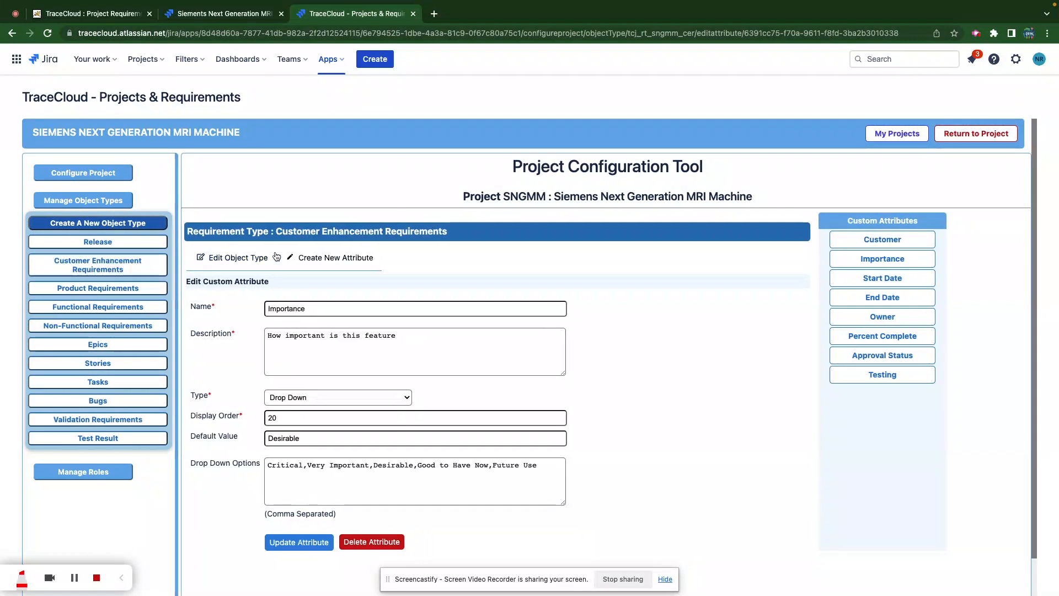
pyautogui.click(348, 264)
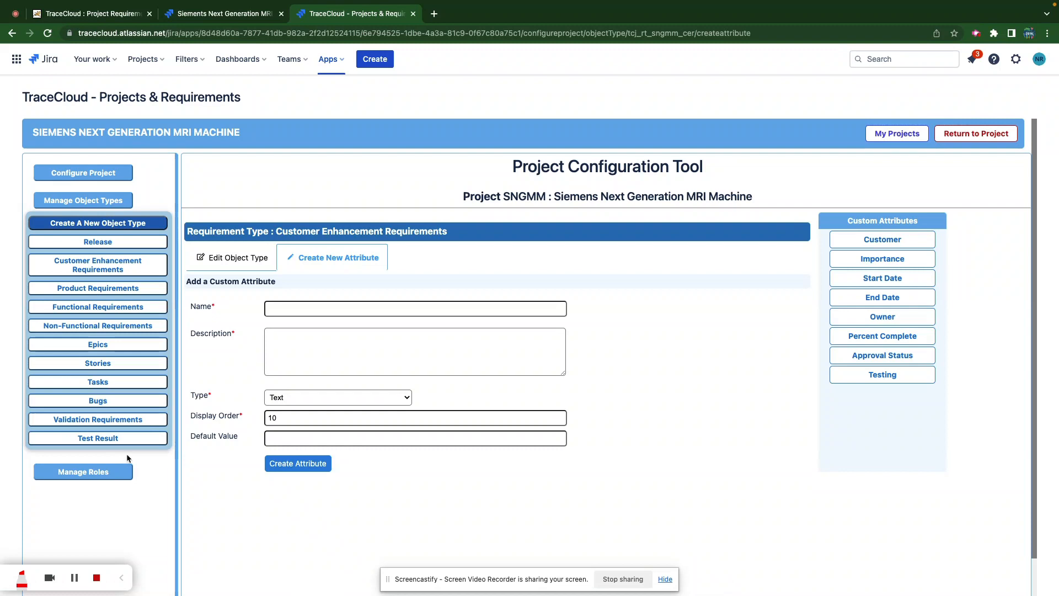
# - Give the Harvard Medical School Reviewers role full access to the Harvard Medical School folder and save
pyautogui.click(92, 471)
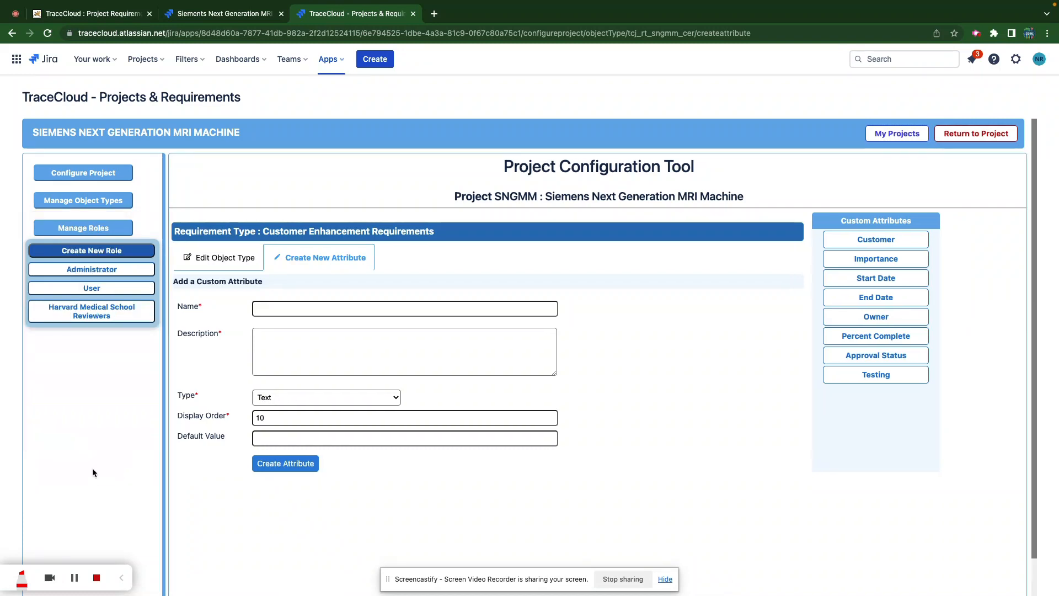
pyautogui.click(101, 270)
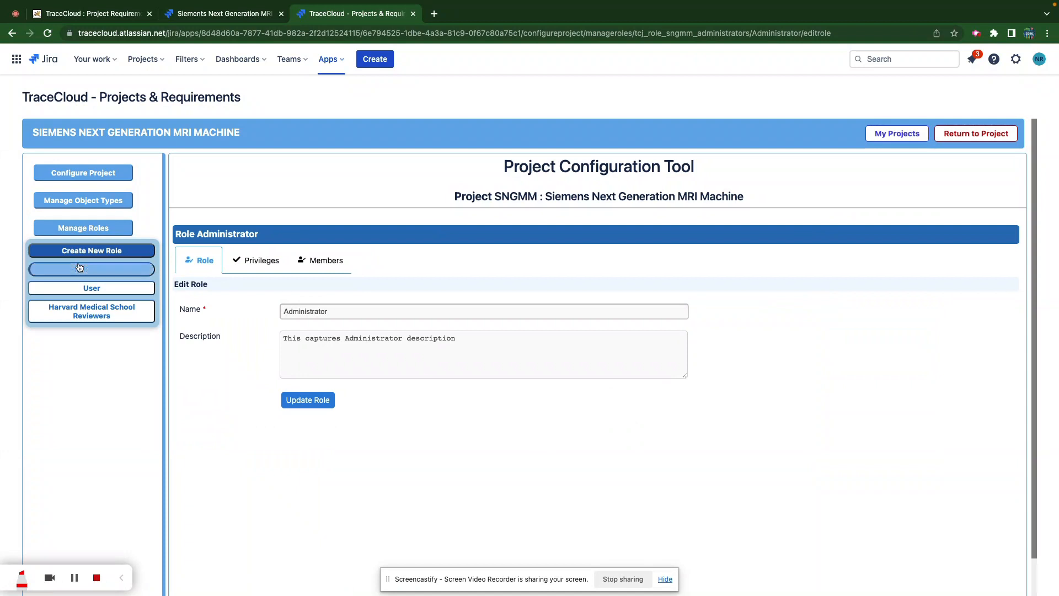
pyautogui.click(81, 314)
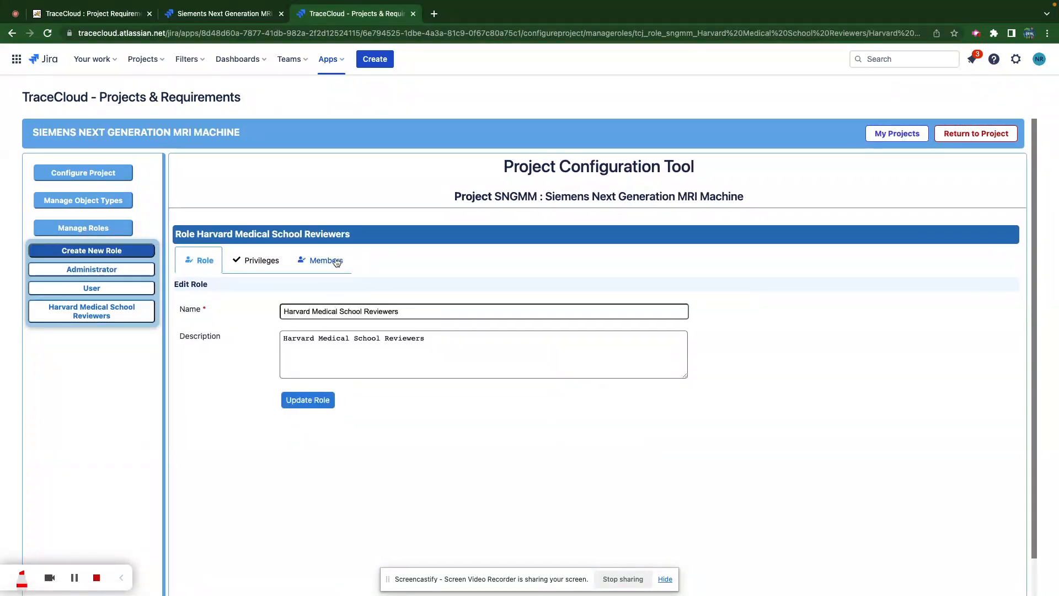
pyautogui.click(338, 270)
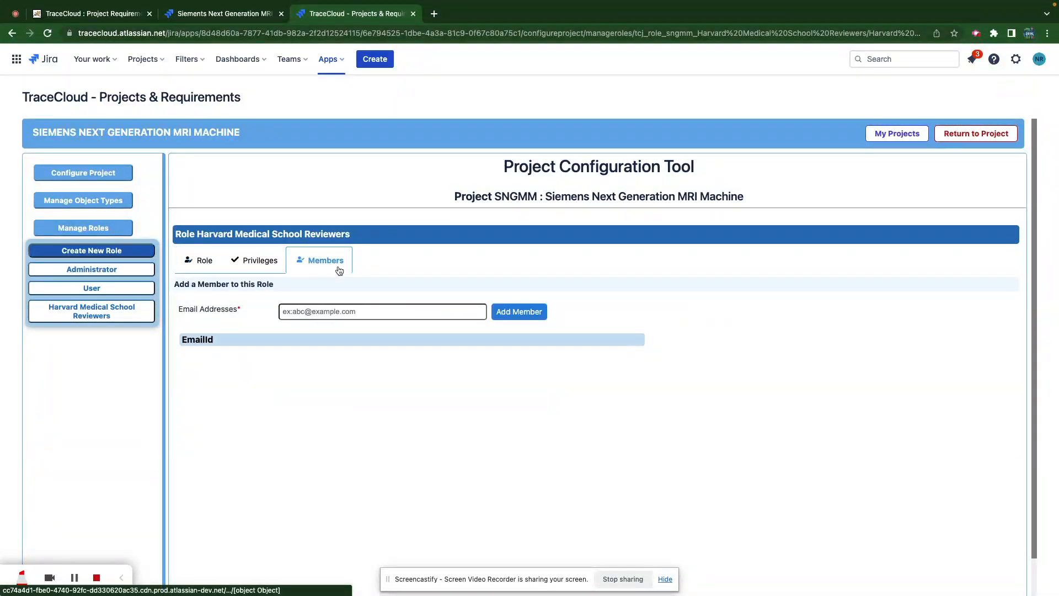
pyautogui.click(259, 260)
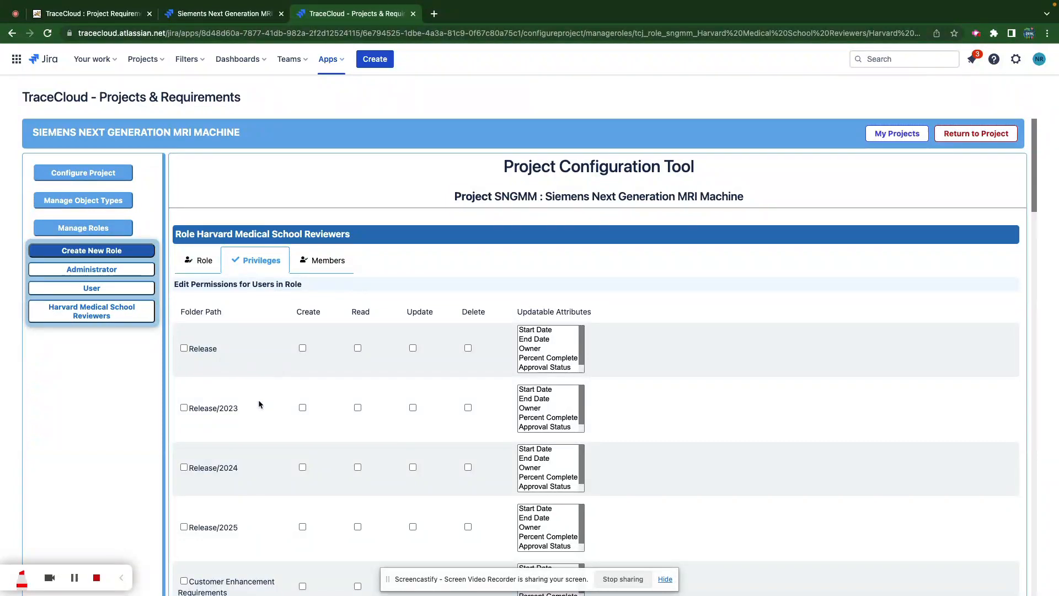
pyautogui.scroll(-3, 283, 432)
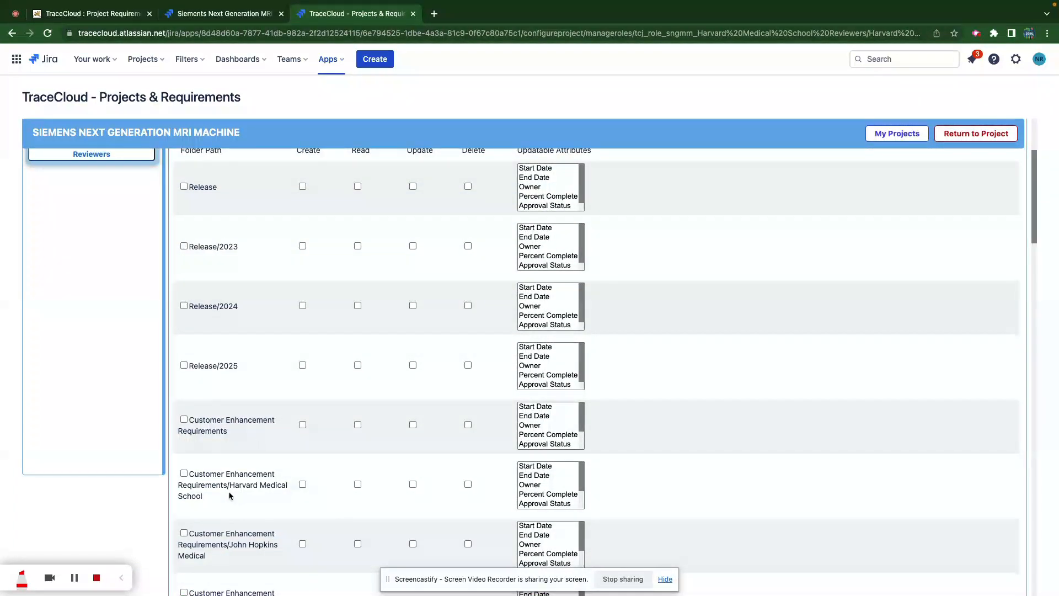
pyautogui.click(184, 473)
pyautogui.scroll(-20, 691, 467)
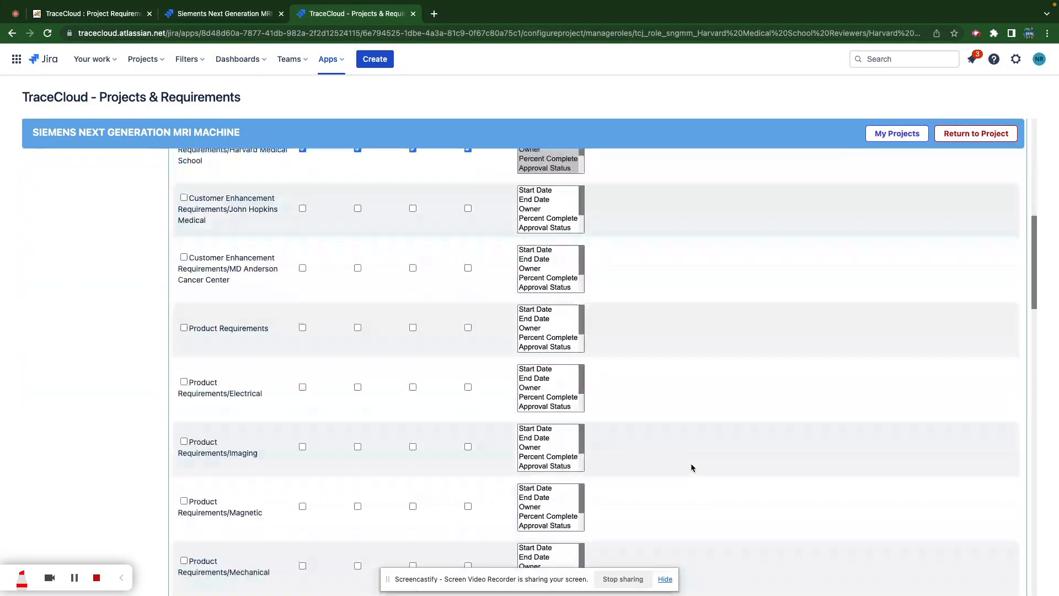
pyautogui.scroll(-5, 691, 467)
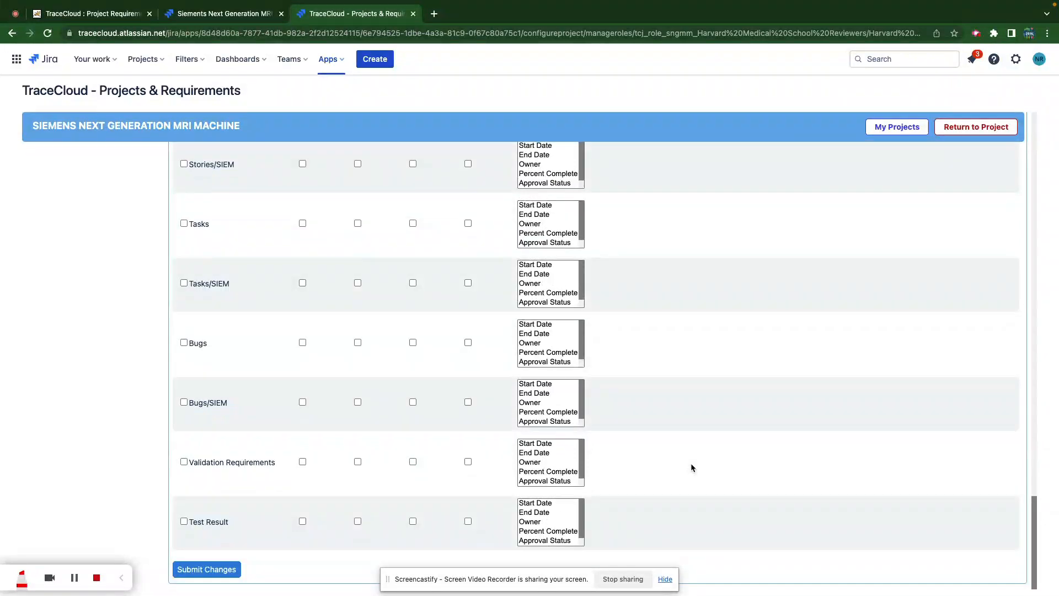
pyautogui.click(209, 575)
# - Check the Harvard reviewers role's members, then view the Administrator role's folder permissions
pyautogui.scroll(5, 540, 338)
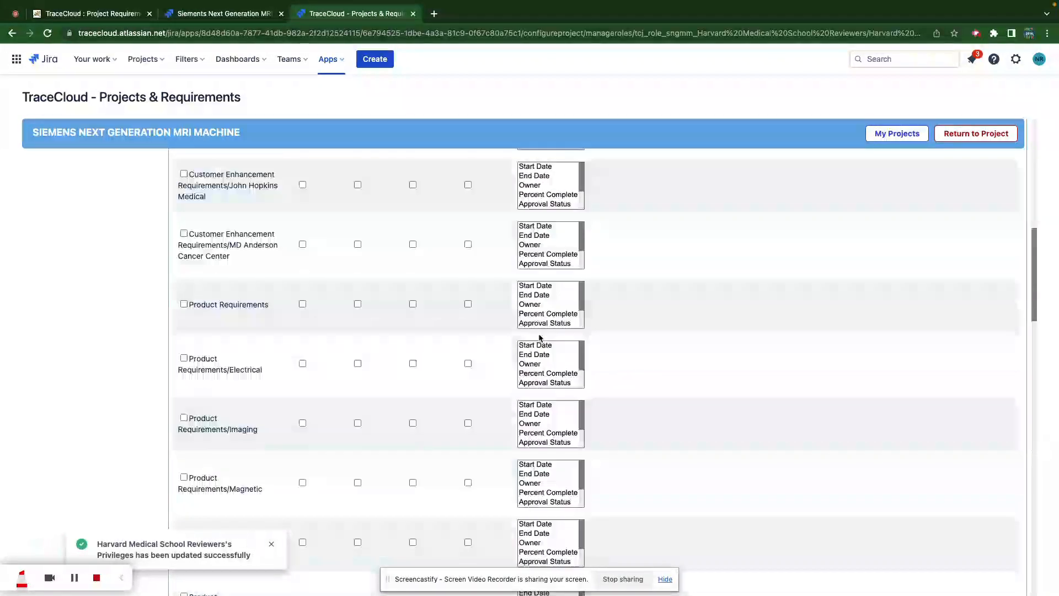
pyautogui.scroll(8, 539, 337)
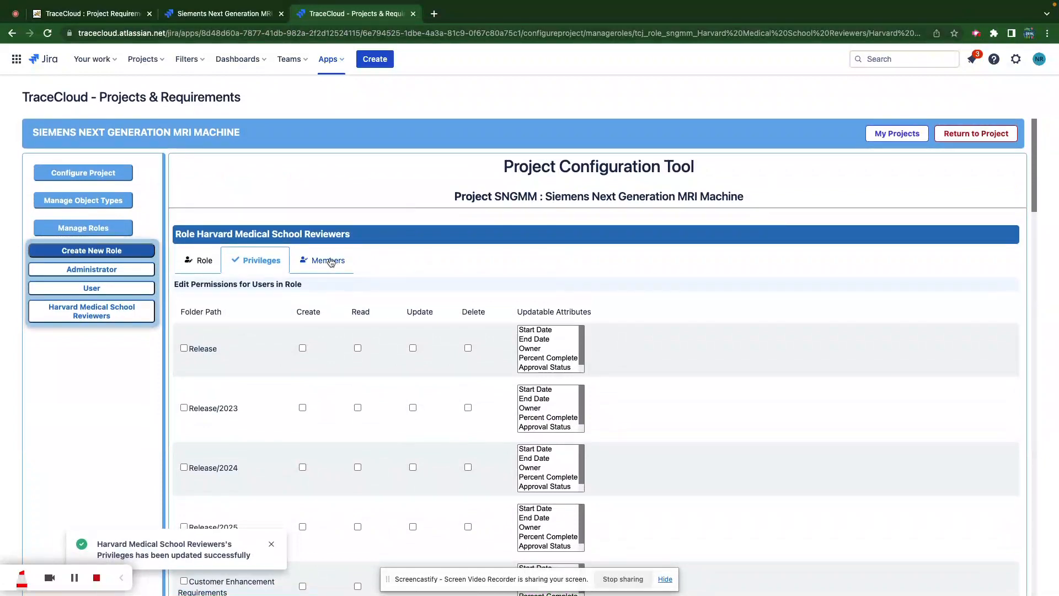
pyautogui.click(331, 262)
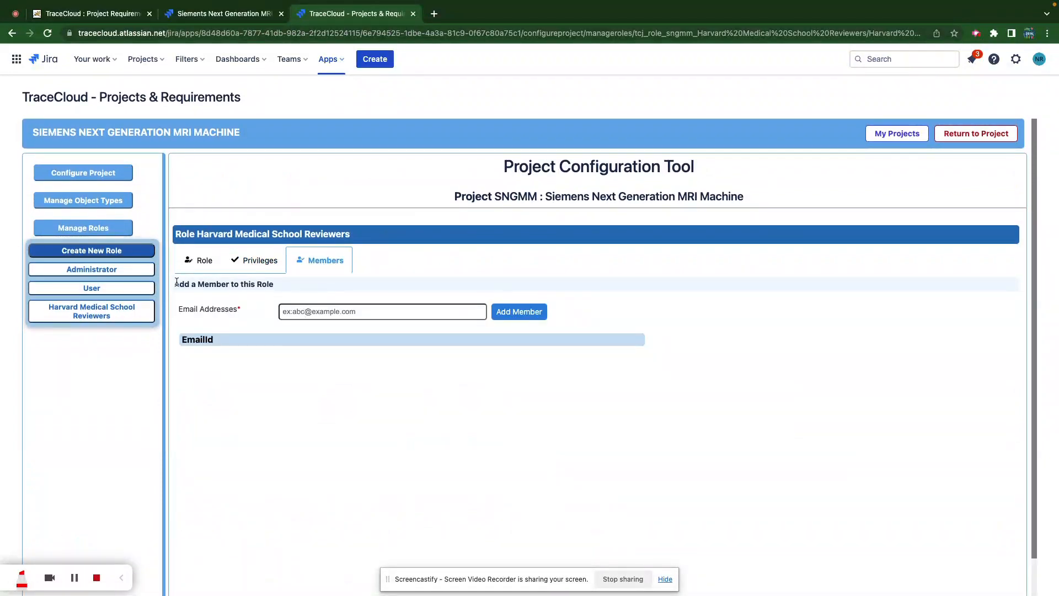
pyautogui.click(131, 270)
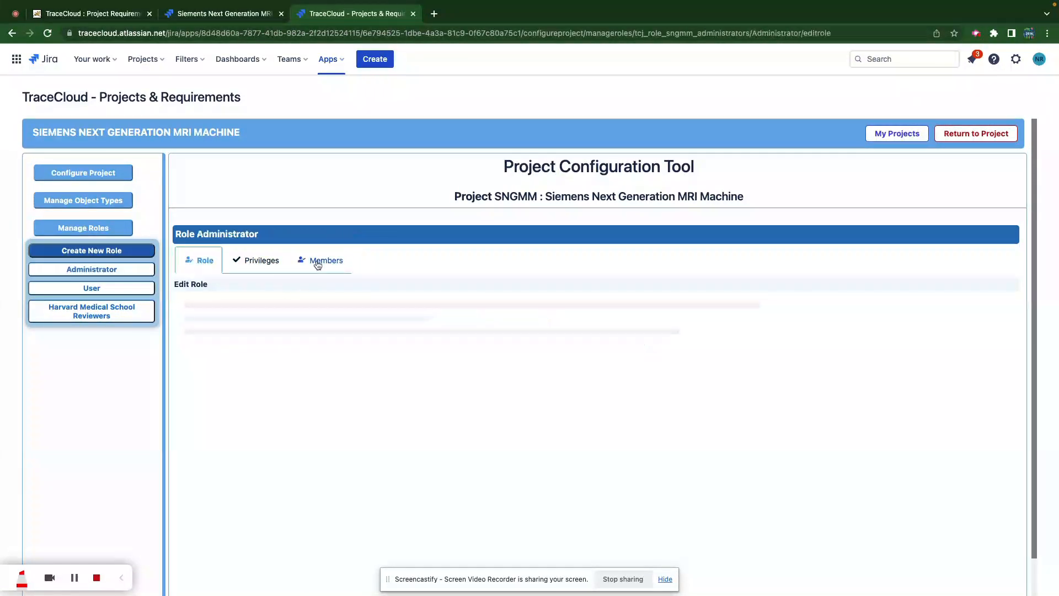
pyautogui.click(262, 260)
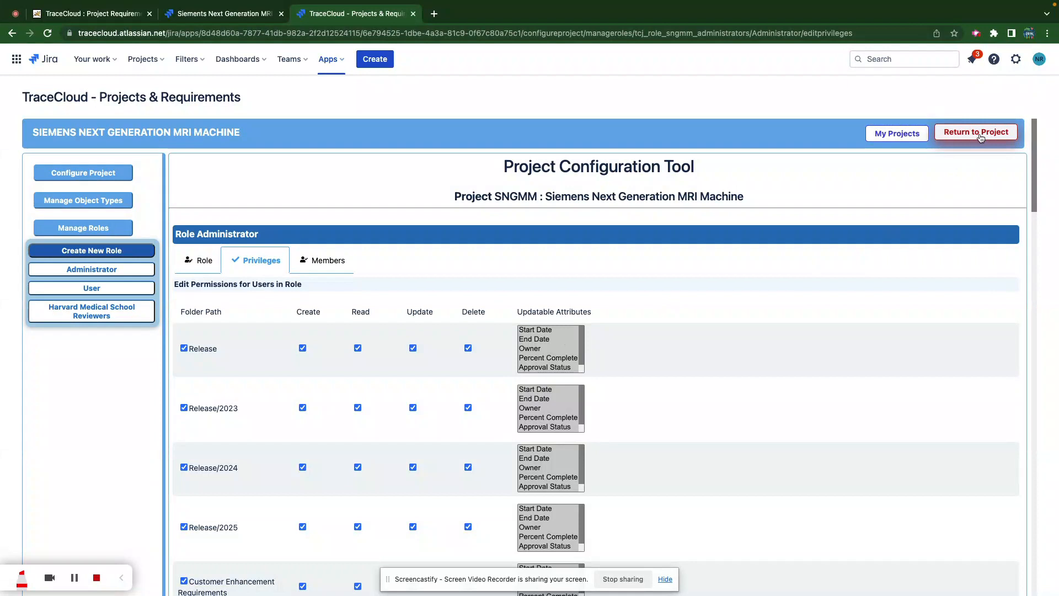
# - Return to the MRI project and browse the Harvard Medical School and John Hopkins Medical requirement folders
pyautogui.click(976, 133)
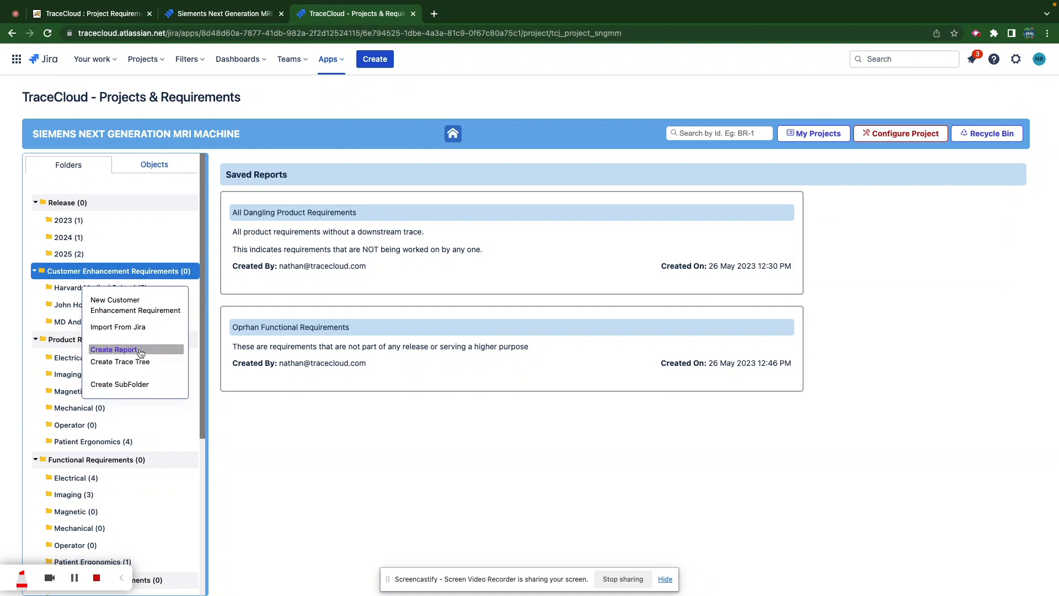
pyautogui.click(258, 436)
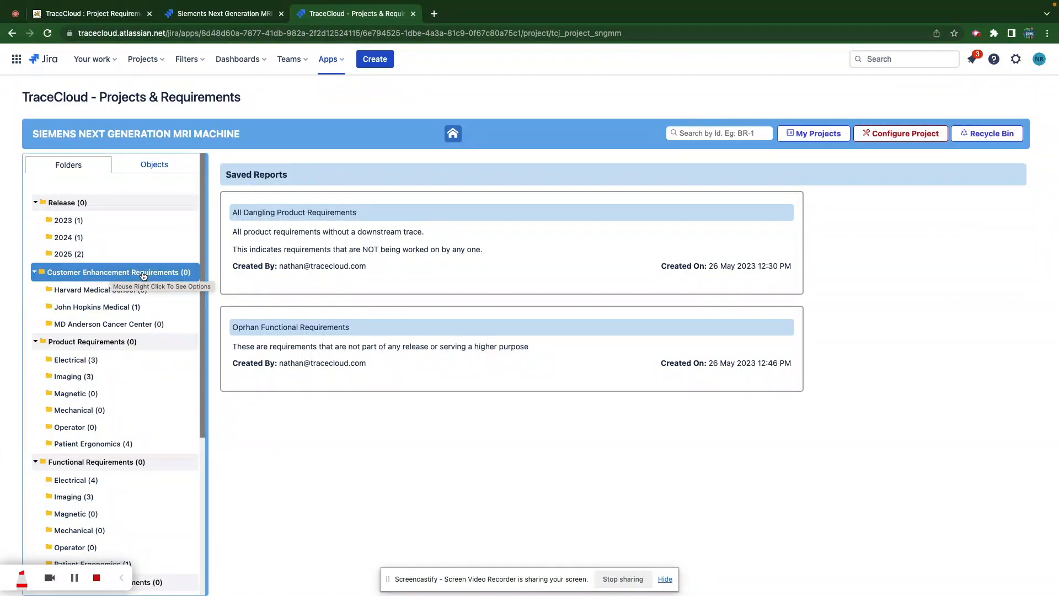
pyautogui.click(79, 291)
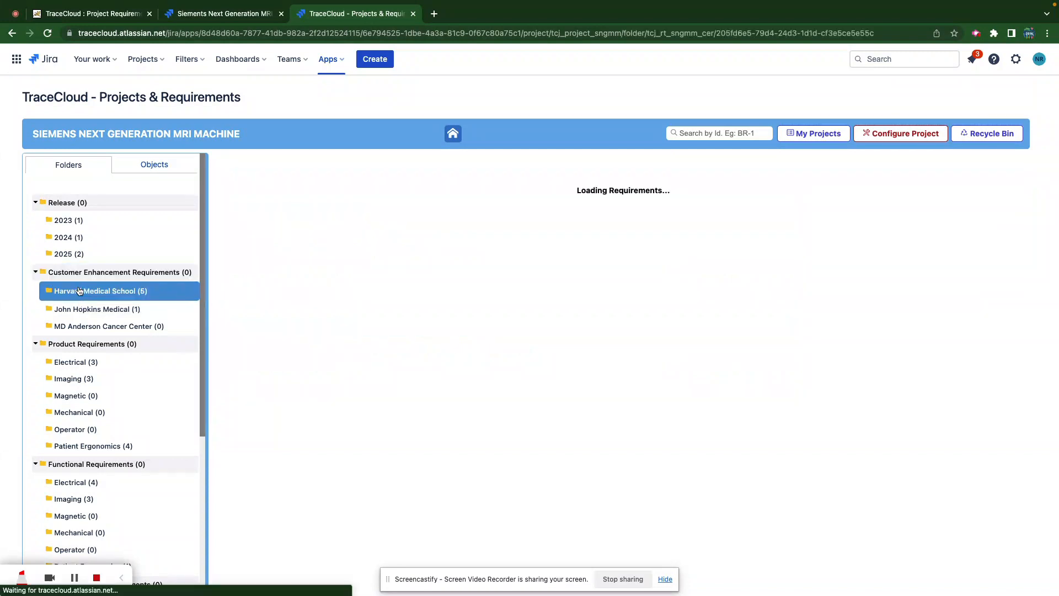
pyautogui.click(80, 309)
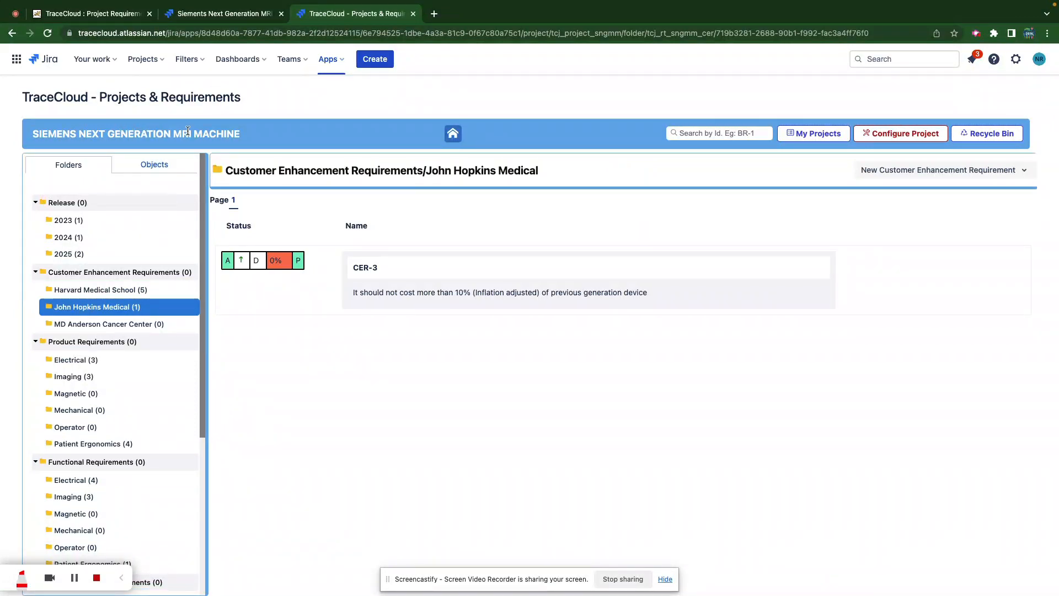
pyautogui.click(108, 292)
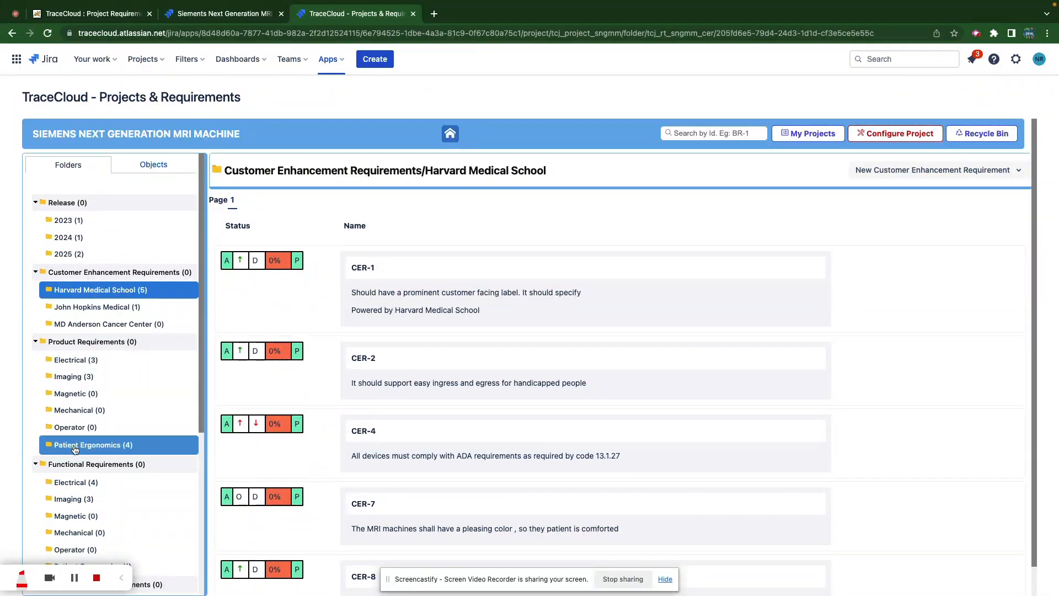
# - Browse the Electrical, CDC and Imaging folders, ending on Imaging's PR-4 to PR-6
pyautogui.click(77, 363)
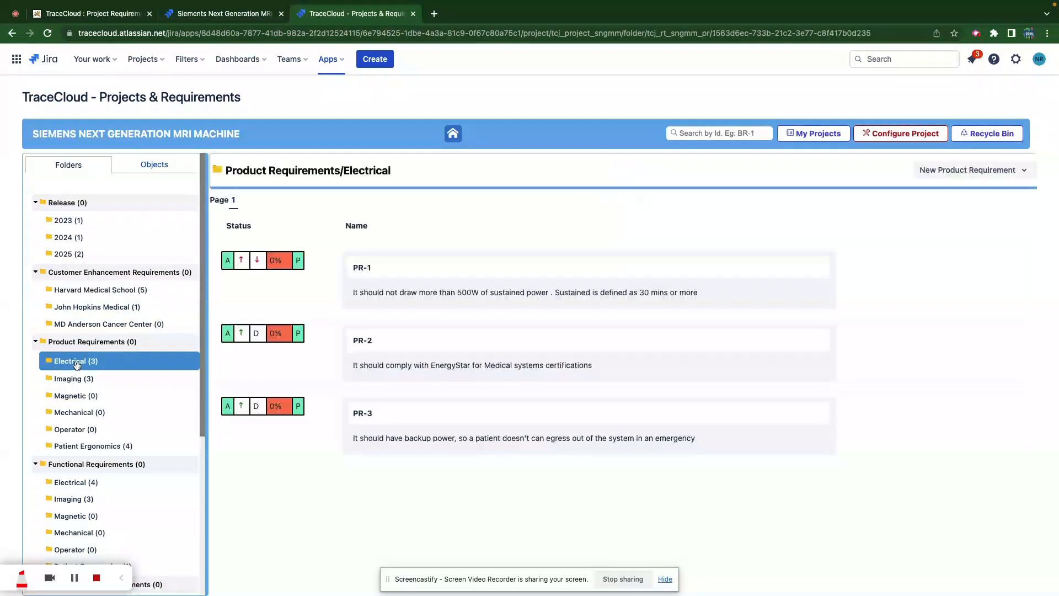
pyautogui.scroll(-5, 77, 358)
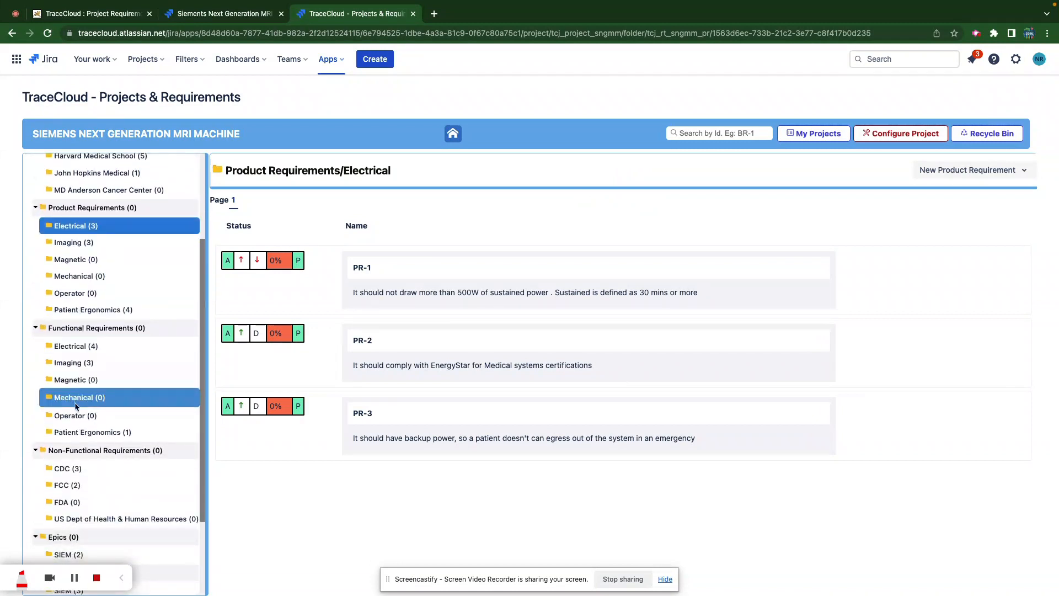
pyautogui.scroll(-1, 77, 407)
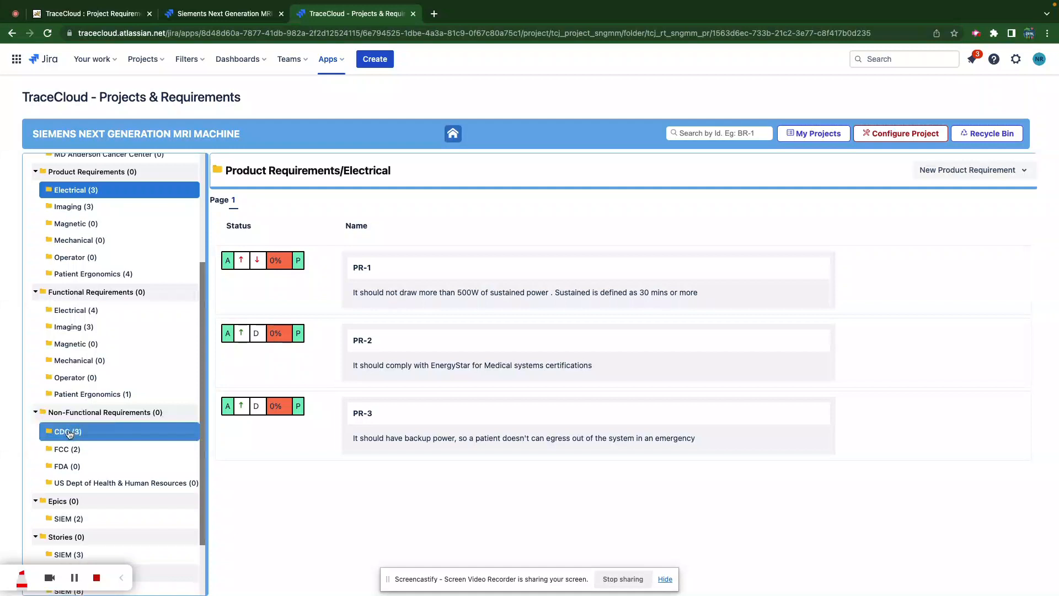
pyautogui.click(69, 432)
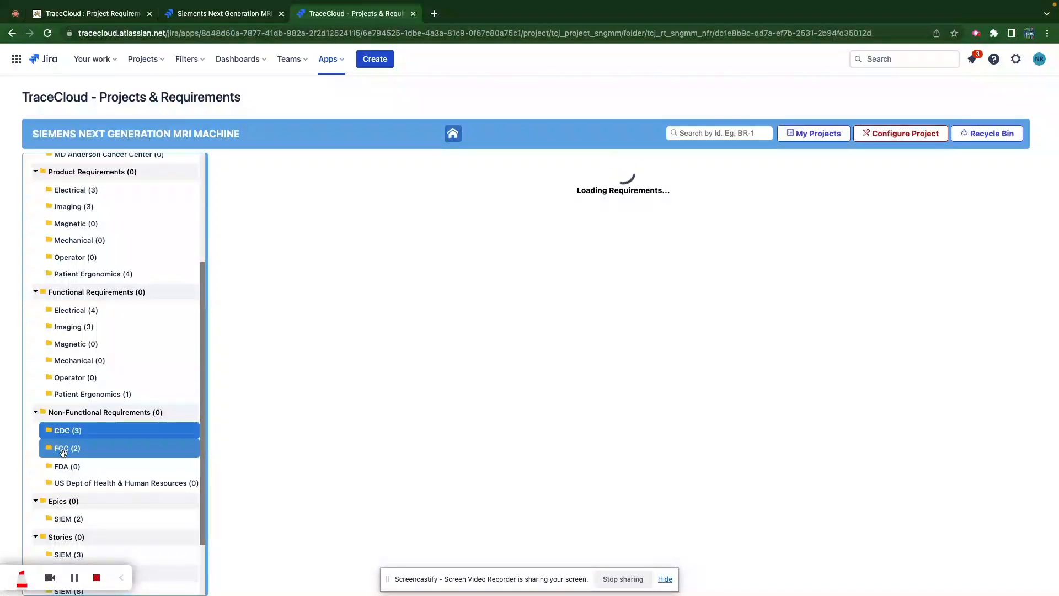
pyautogui.scroll(-3, 62, 452)
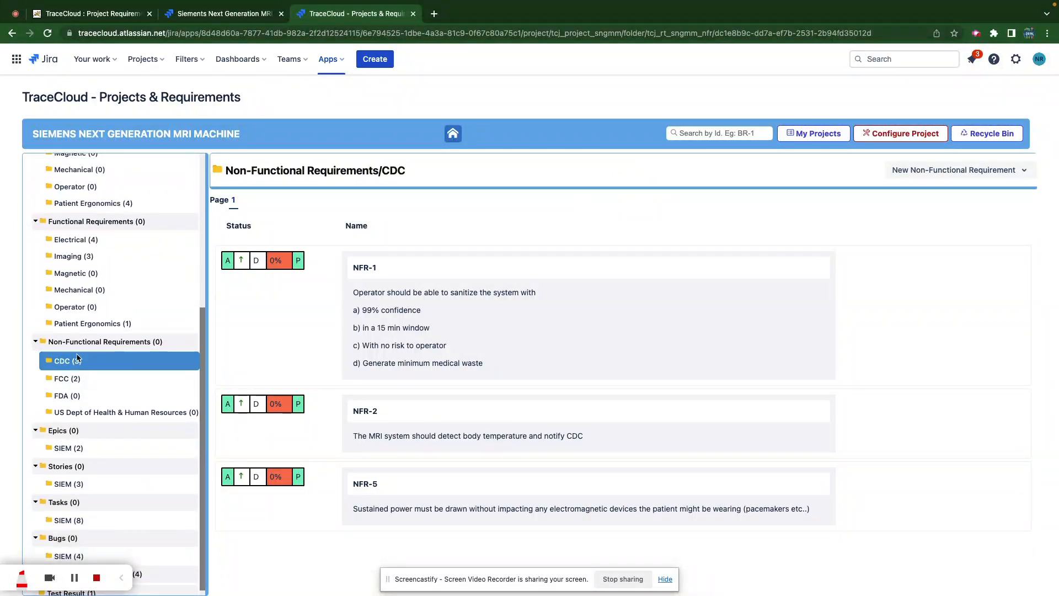
pyautogui.scroll(-1, 77, 358)
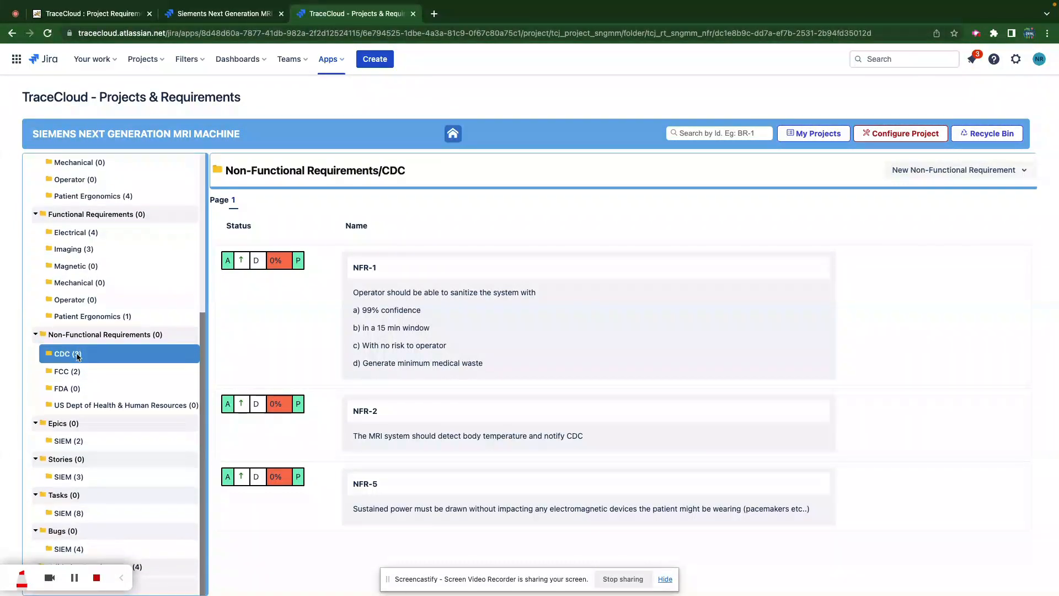
pyautogui.click(84, 444)
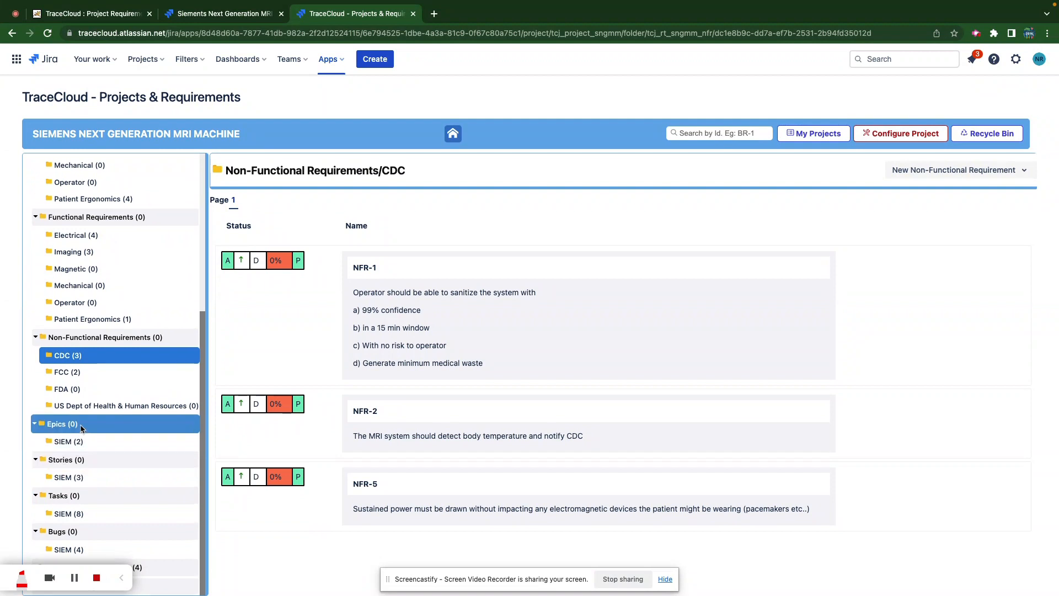
pyautogui.scroll(5, 69, 453)
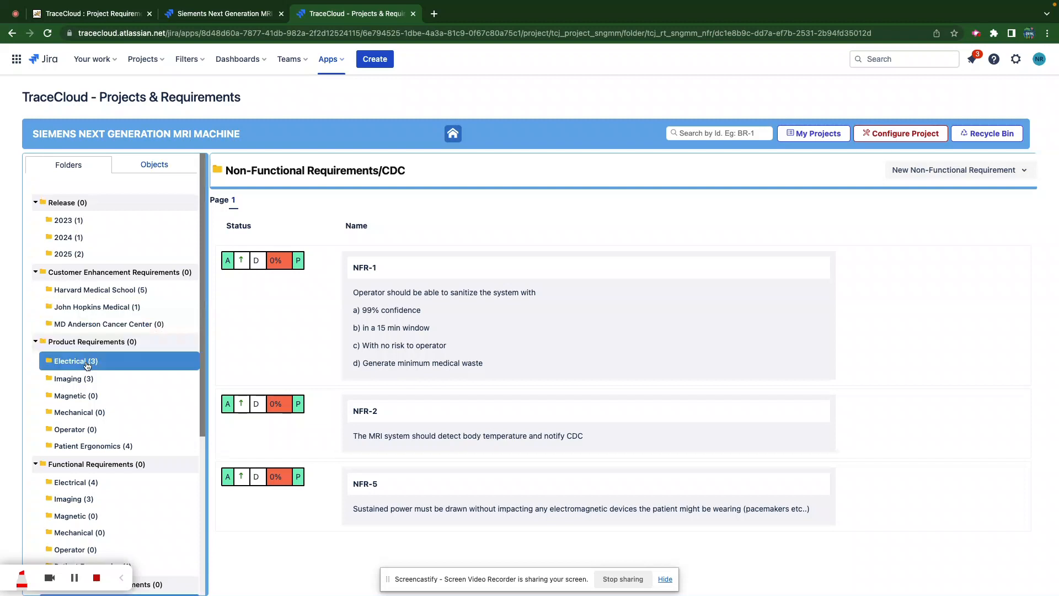
pyautogui.click(75, 380)
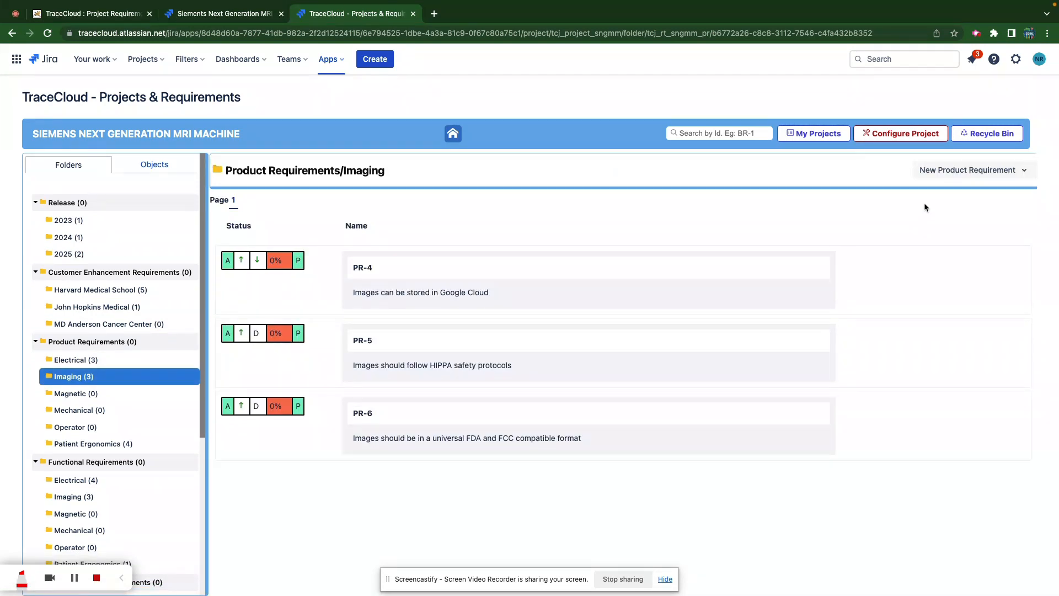
pyautogui.click(985, 171)
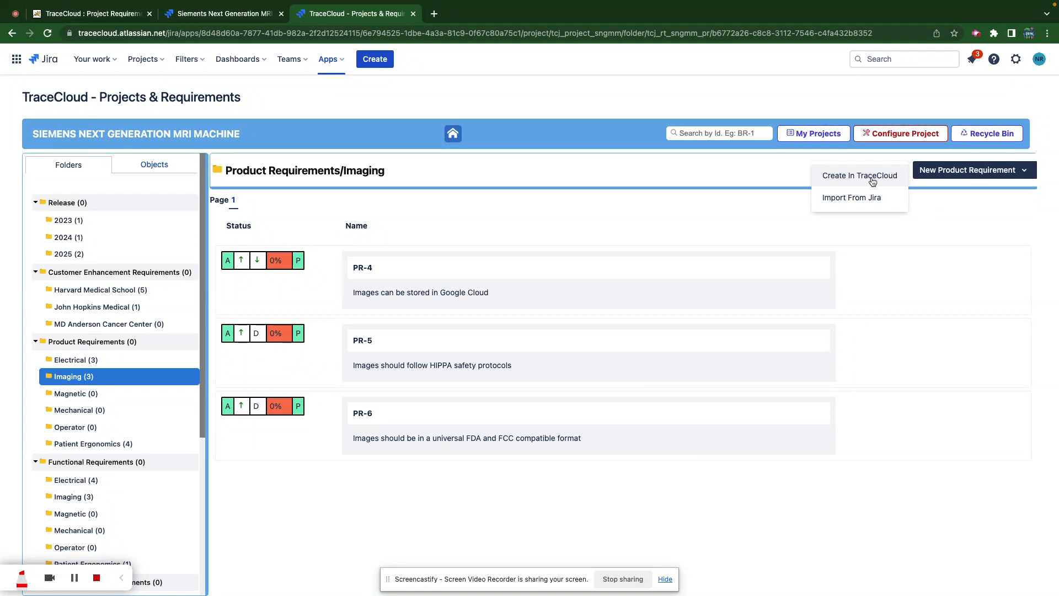
# - Create Critical Electrical requirement PR-11: the machine works on both 110 and 220 volt infrastructure
pyautogui.click(58, 361)
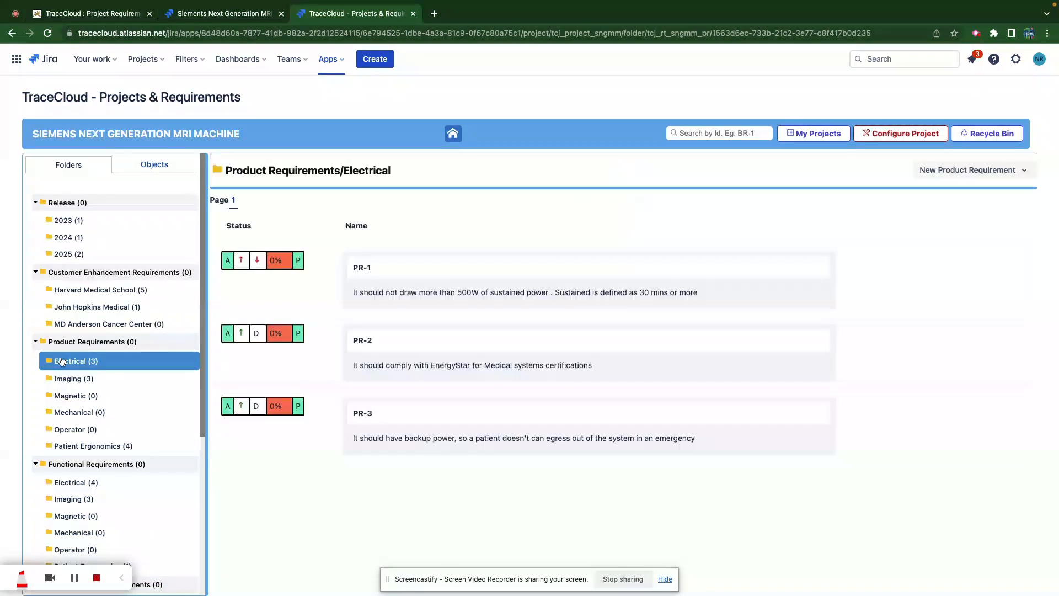
pyautogui.click(947, 172)
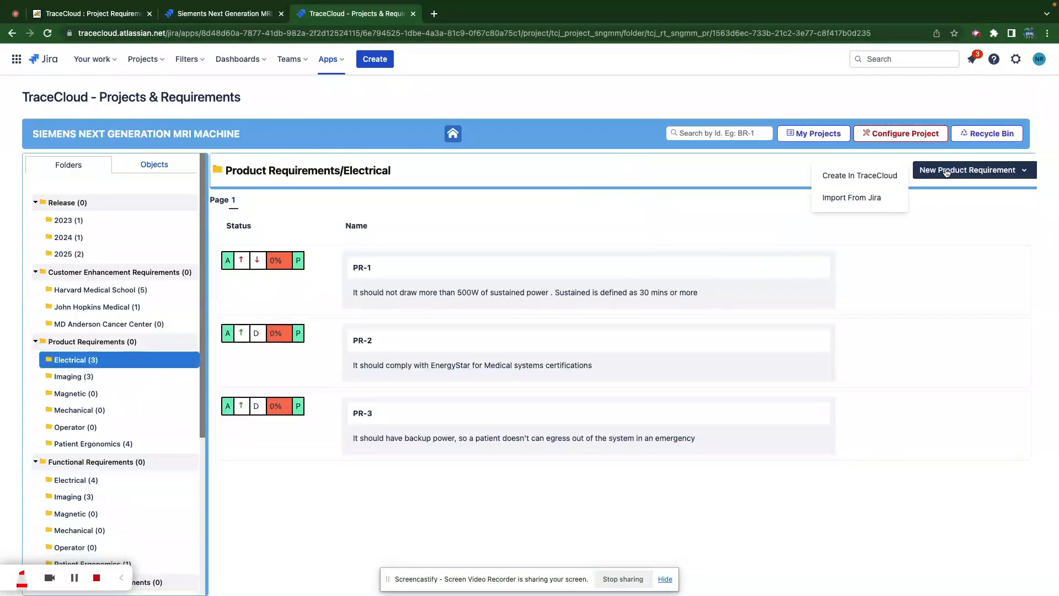
pyautogui.click(871, 179)
pyautogui.click(452, 242)
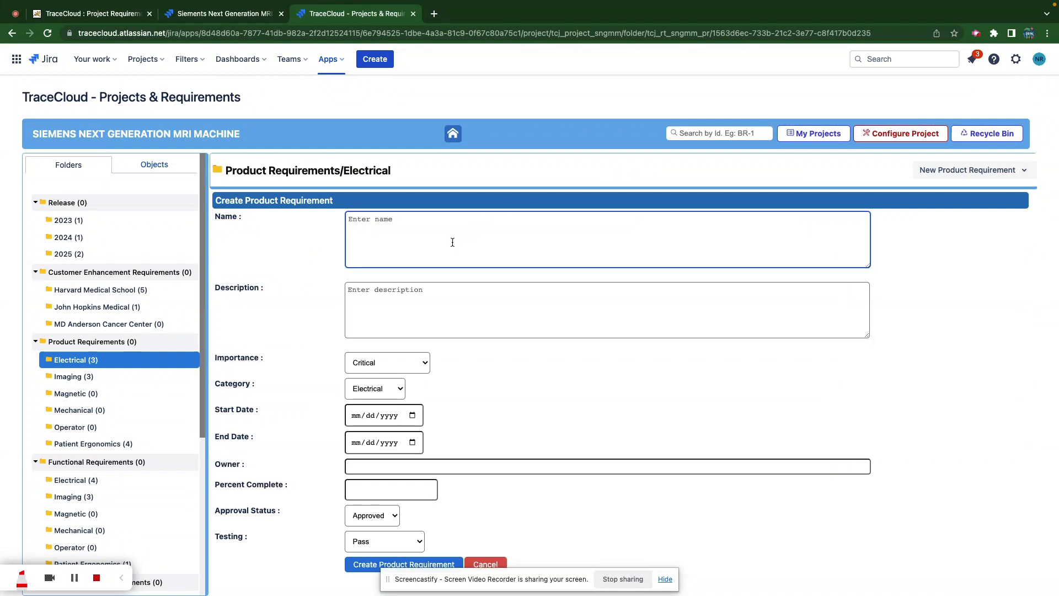
pyautogui.write('This machine shall work both for 11')
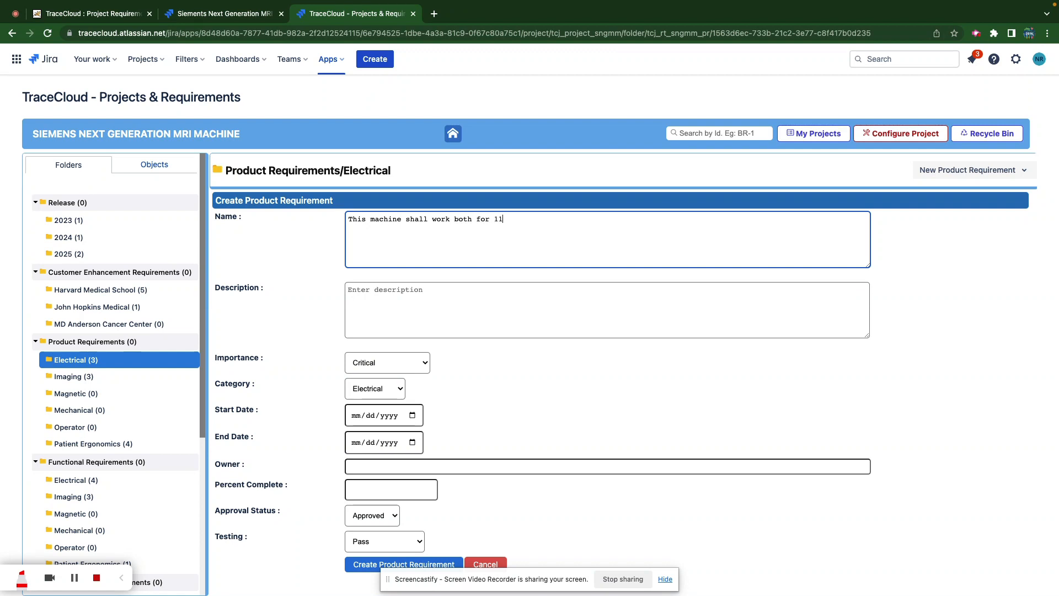
pyautogui.write('0 Volts and 220 voless infrastruvture')
pyautogui.press('BackSpace')
pyautogui.press('BackSpace')
pyautogui.press('BackSpace')
pyautogui.press('BackSpace')
pyautogui.press('BackSpace')
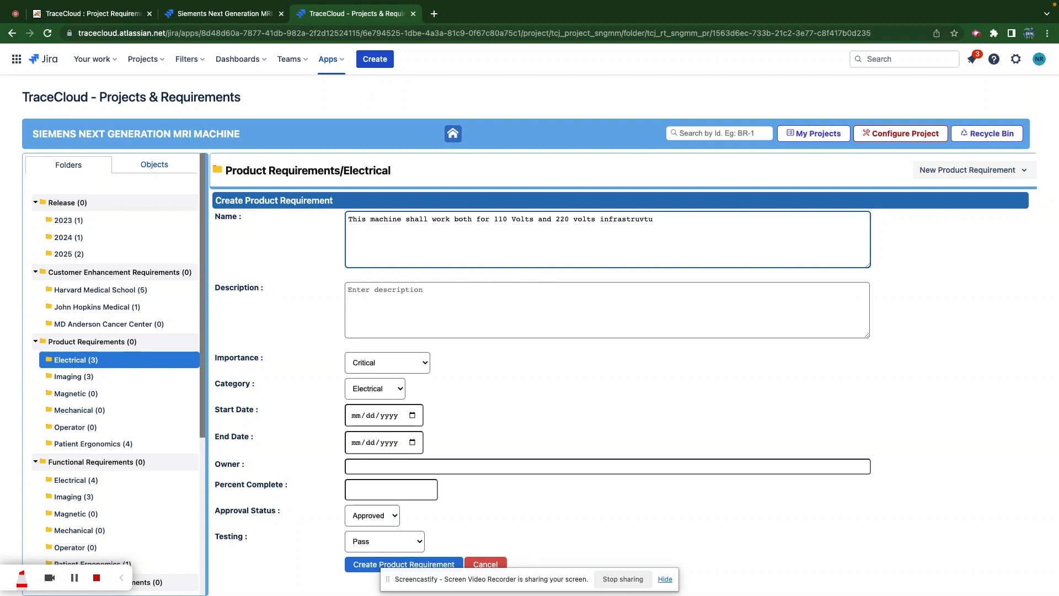
pyautogui.write('cture.')
pyautogui.click(378, 362)
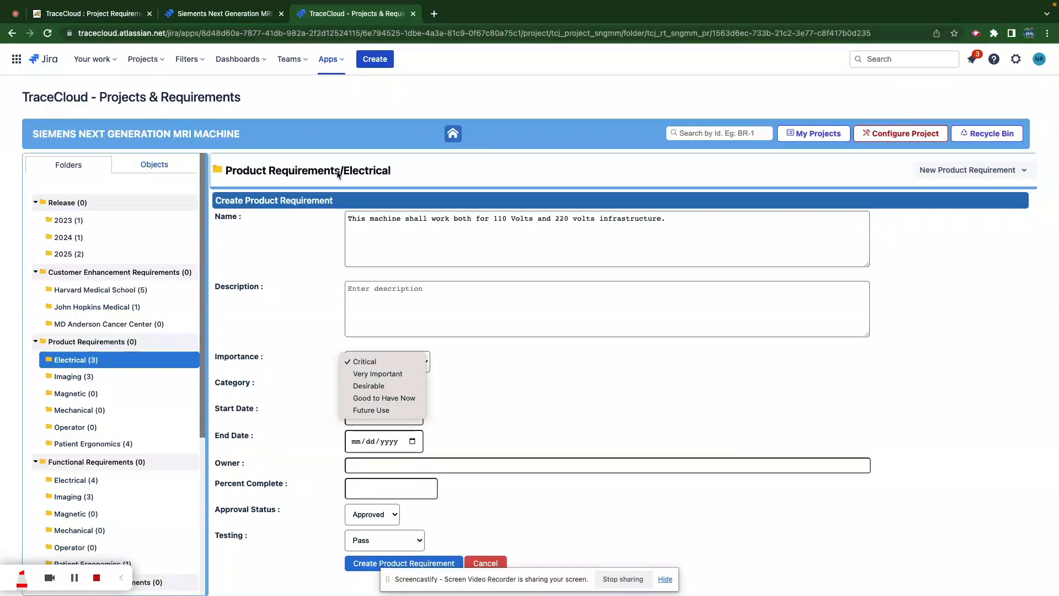
pyautogui.click(468, 400)
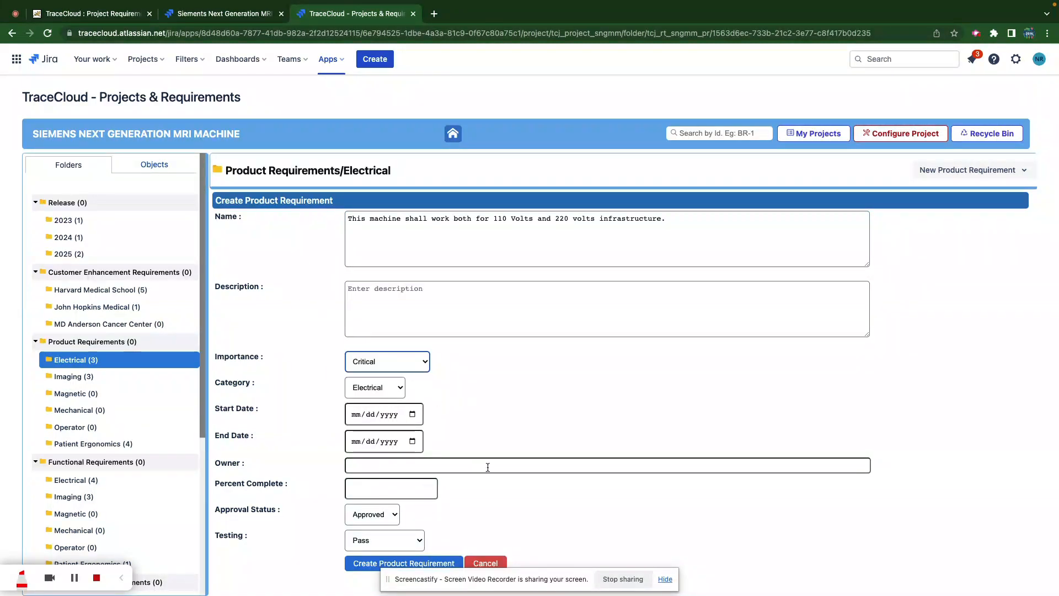
pyautogui.click(360, 564)
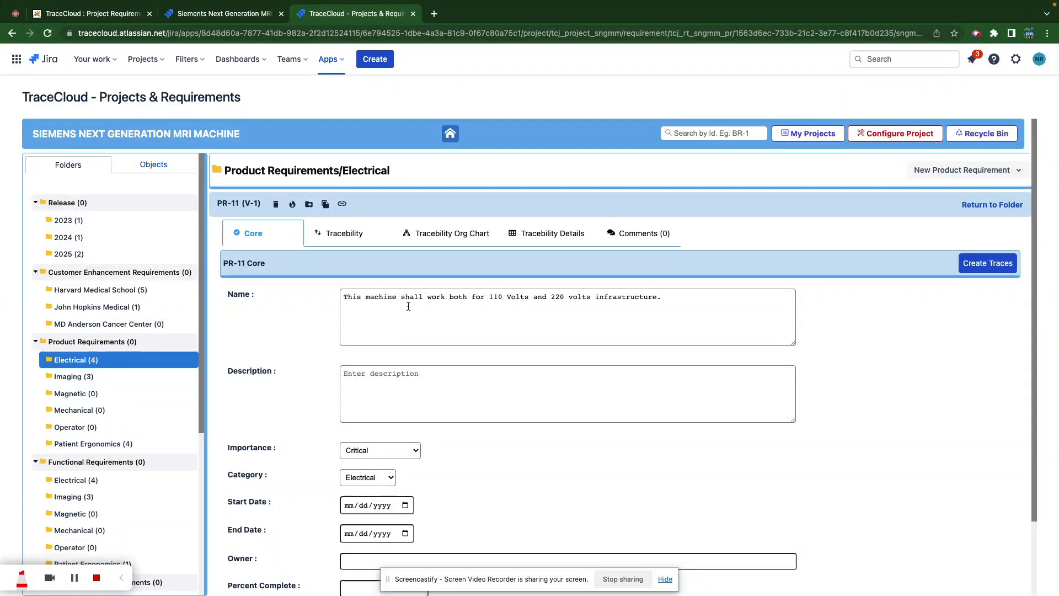
# - Trace PR-11 as Supports to 2023 release REL-1: Clinical Trials
pyautogui.click(348, 235)
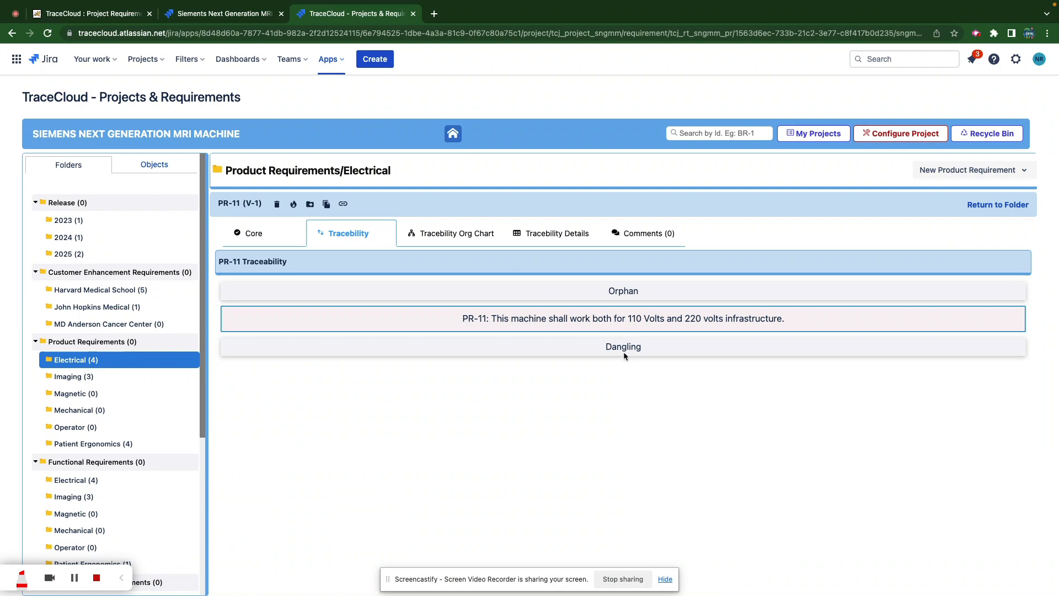
pyautogui.click(252, 236)
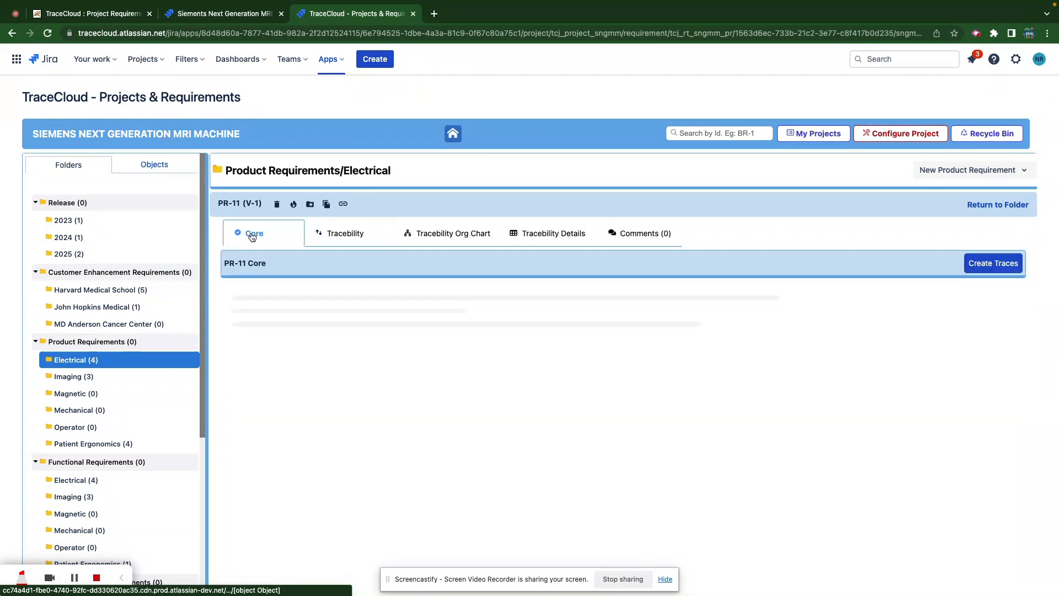
pyautogui.click(998, 263)
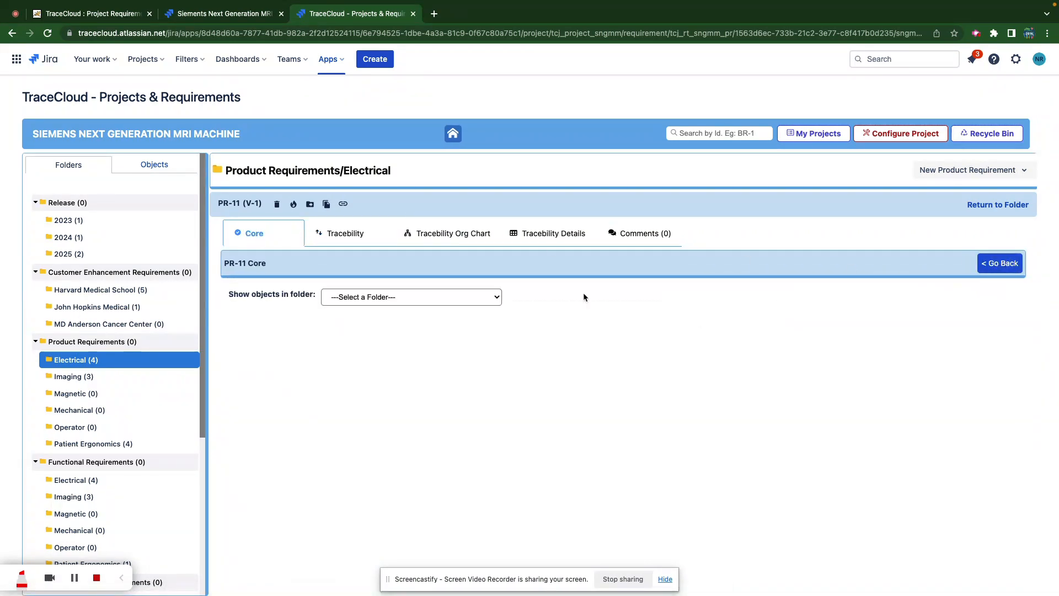
pyautogui.click(486, 301)
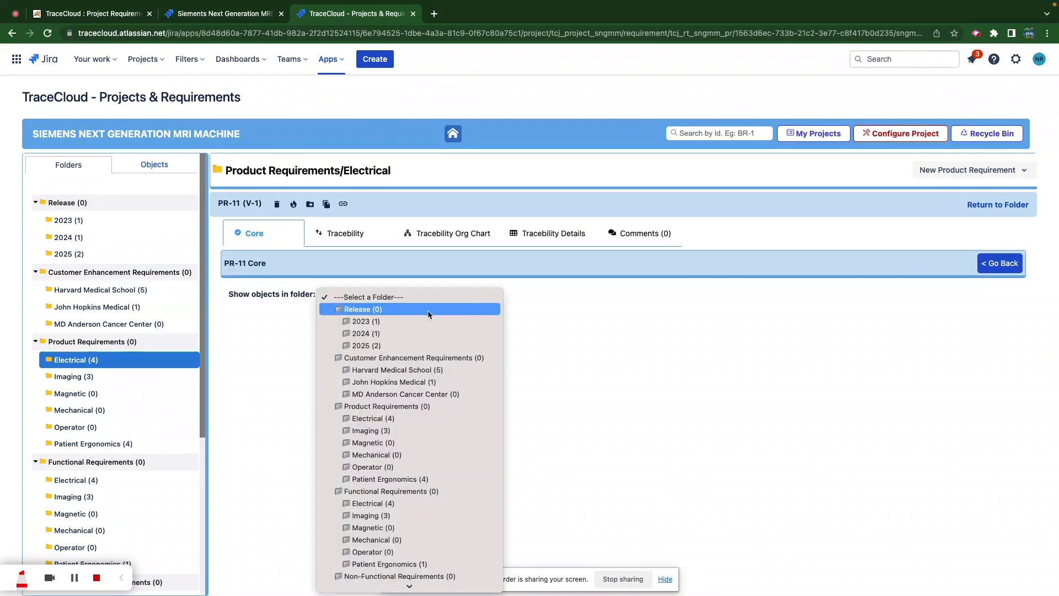
pyautogui.click(398, 322)
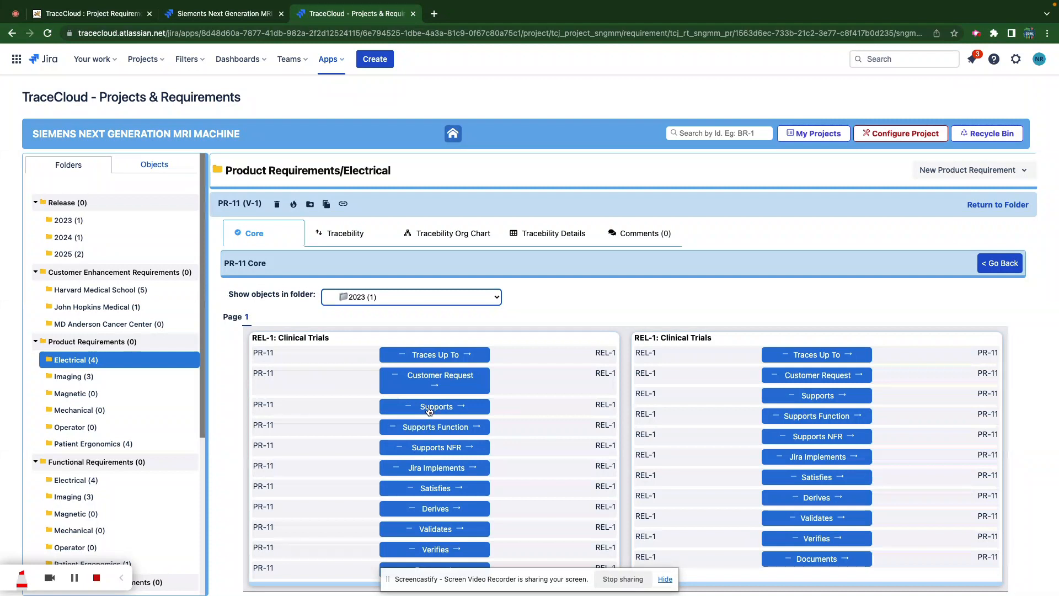
pyautogui.click(431, 407)
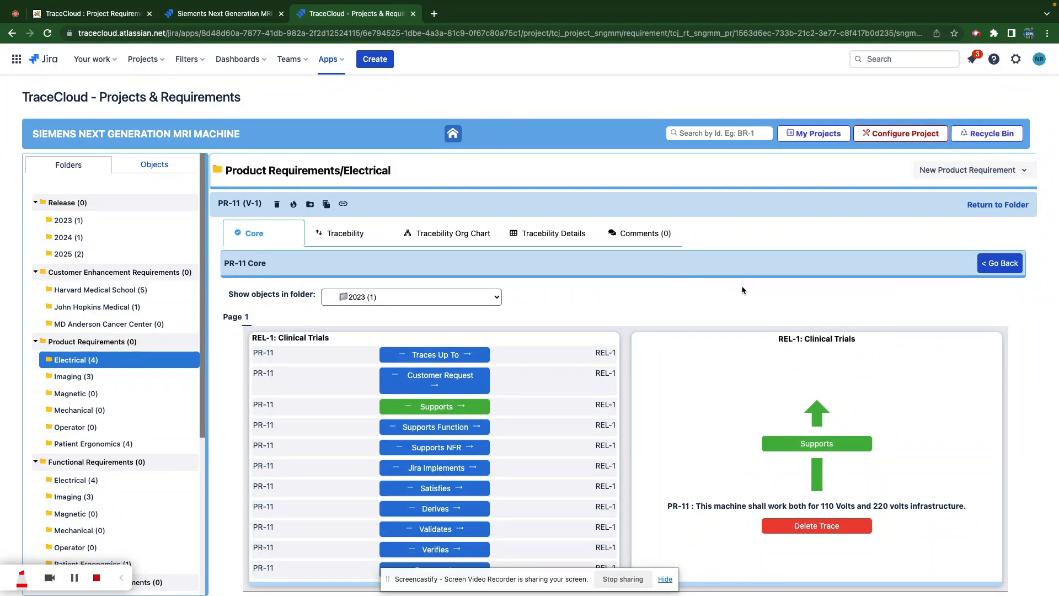
pyautogui.click(1001, 265)
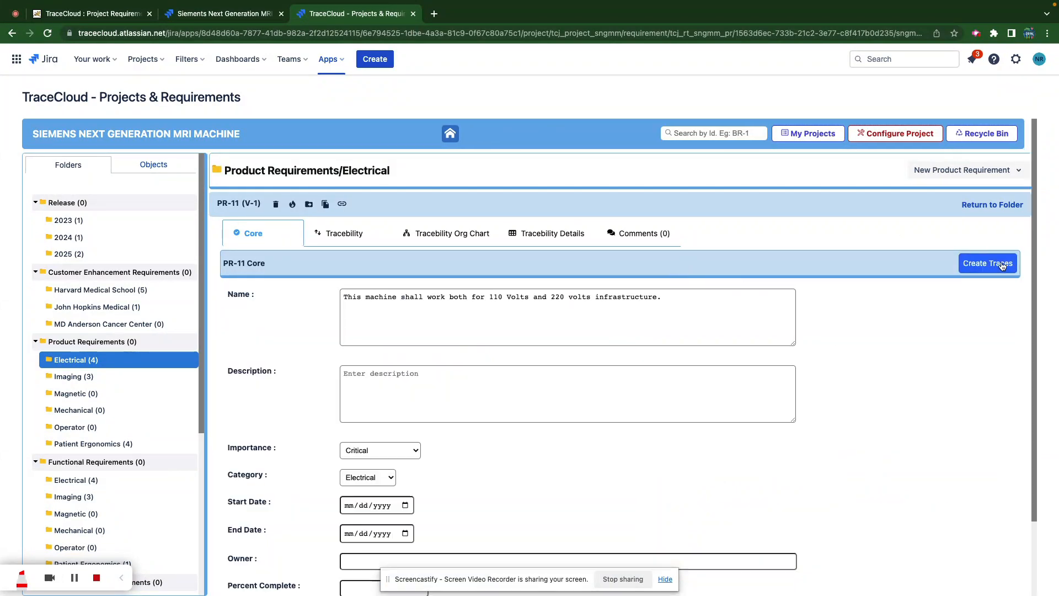
pyautogui.click(345, 233)
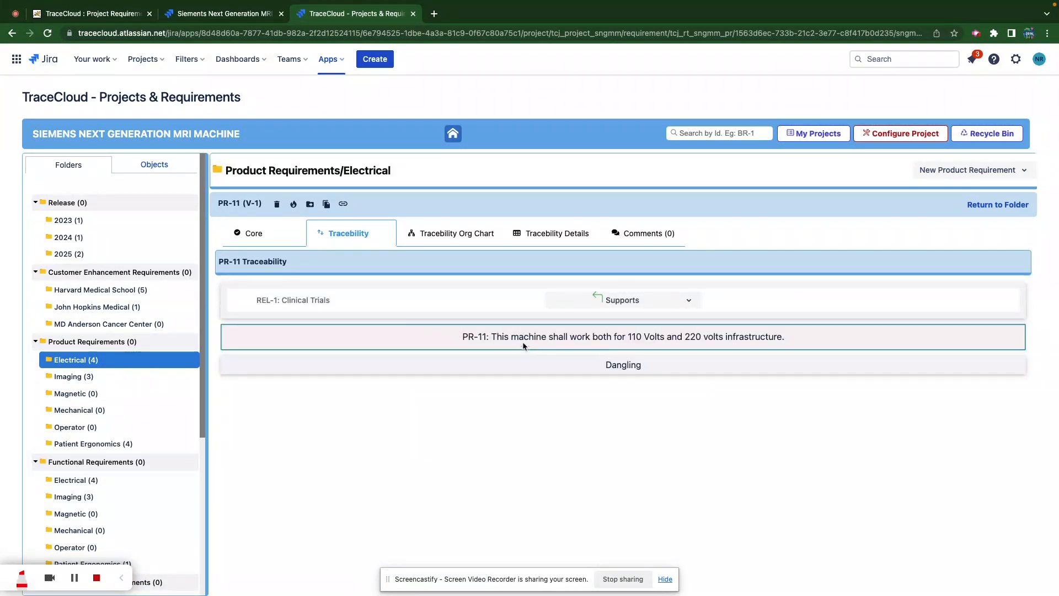
pyautogui.click(307, 301)
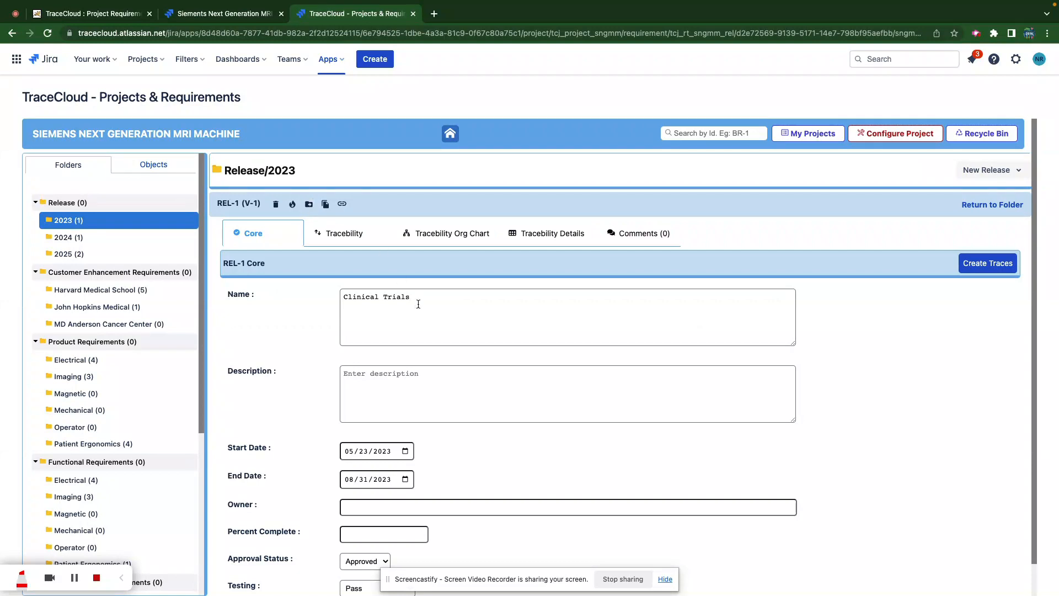
pyautogui.click(349, 239)
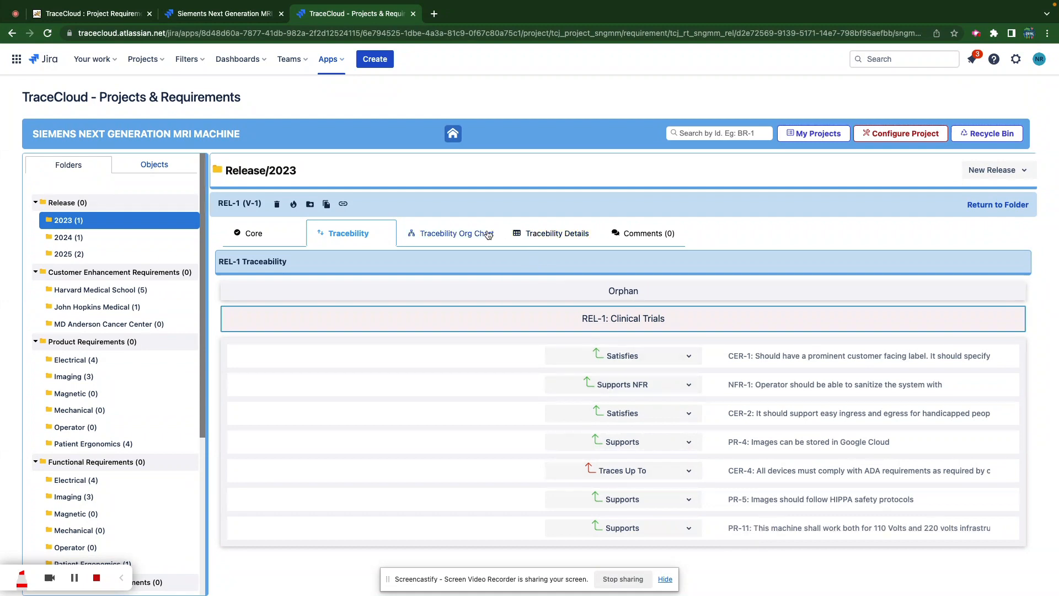
pyautogui.click(550, 234)
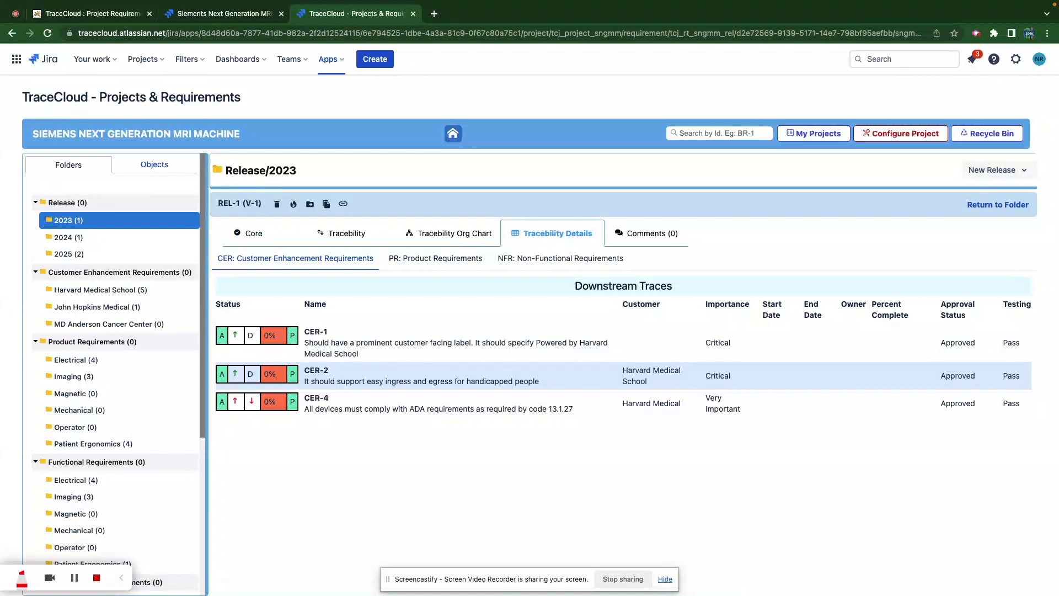
pyautogui.click(441, 259)
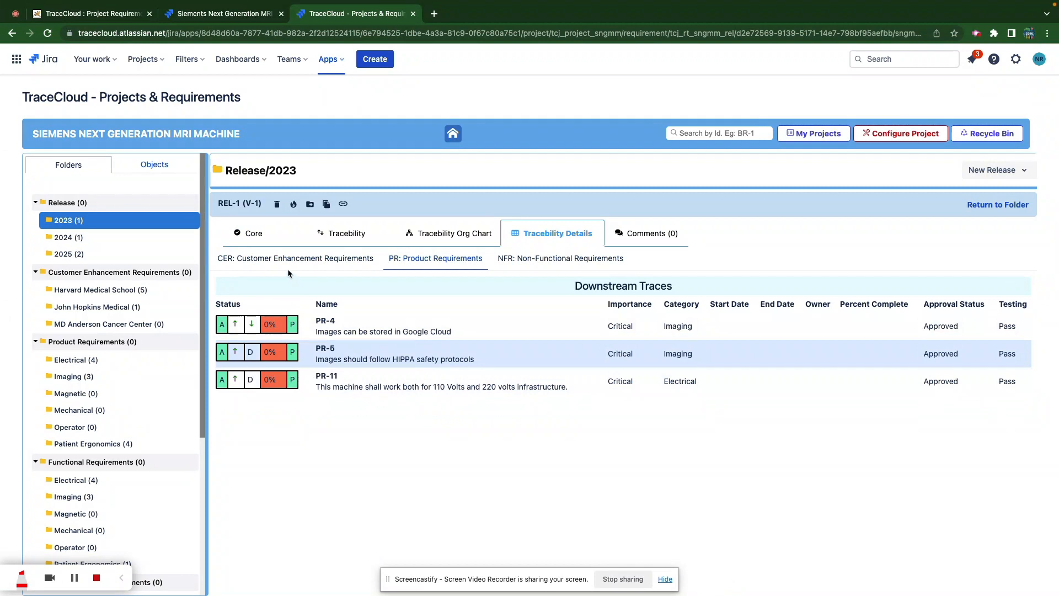
pyautogui.click(274, 258)
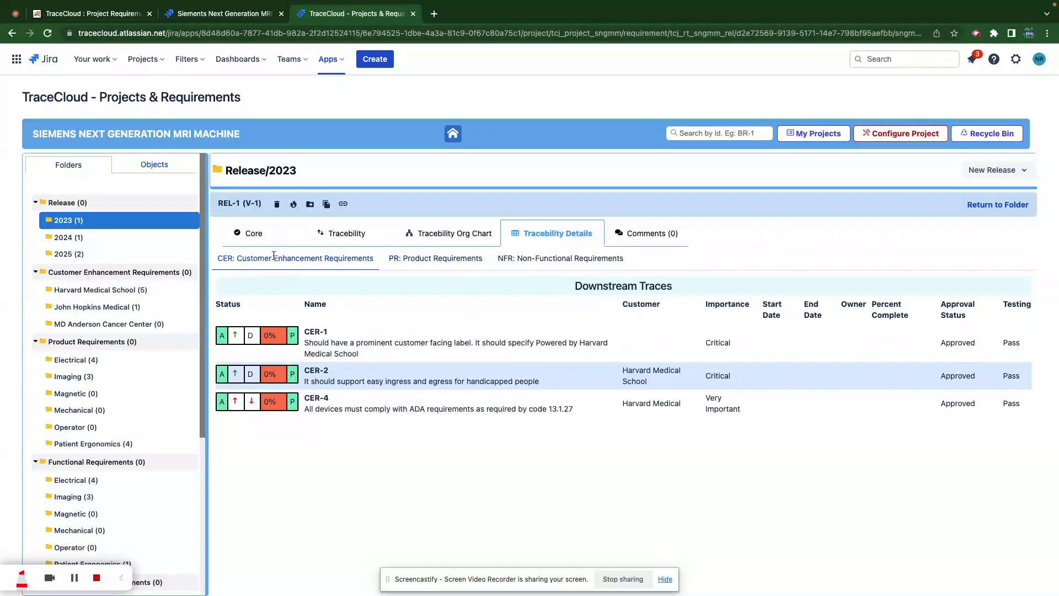
pyautogui.click(549, 260)
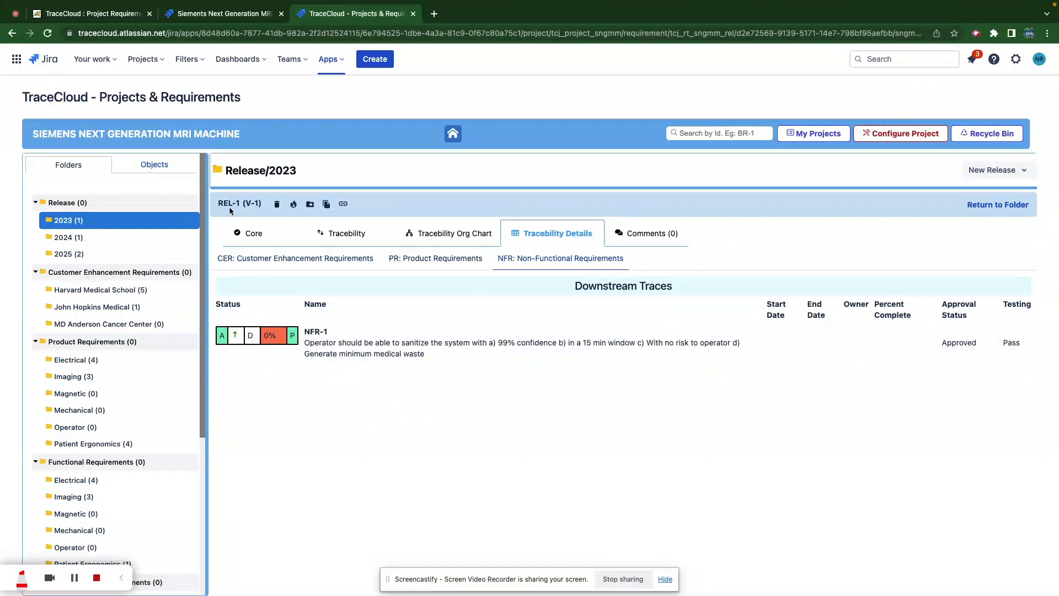
pyautogui.click(423, 261)
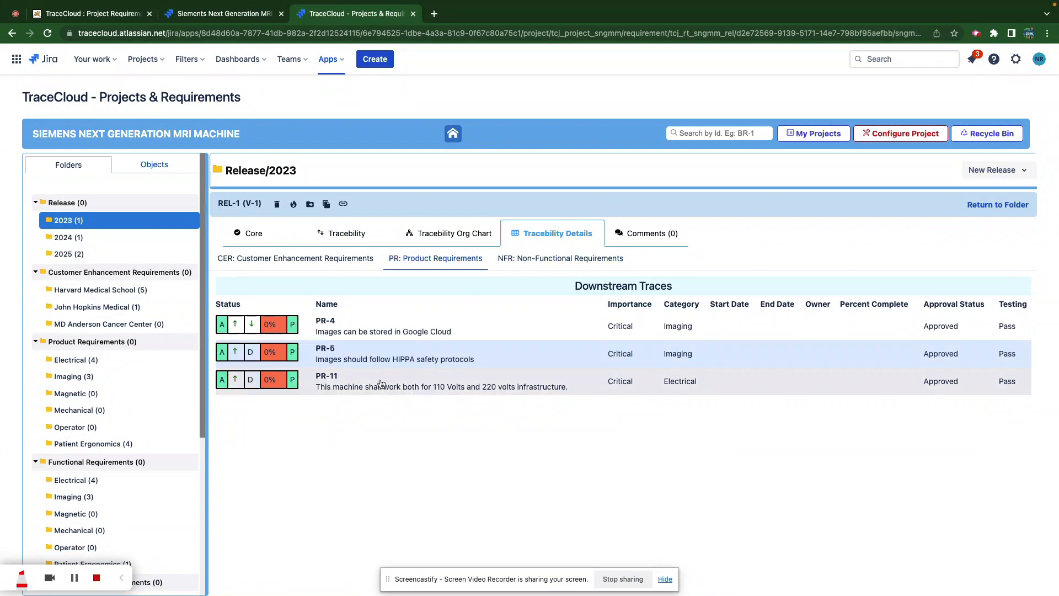
pyautogui.click(376, 383)
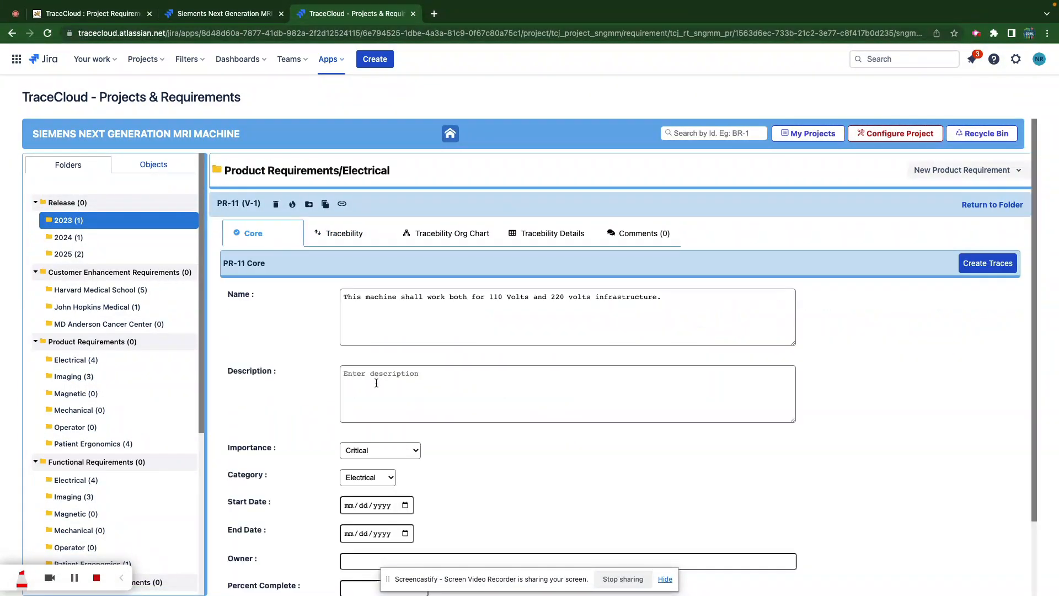
# - Review PR-11's existing traces, then return to its core details
pyautogui.click(343, 233)
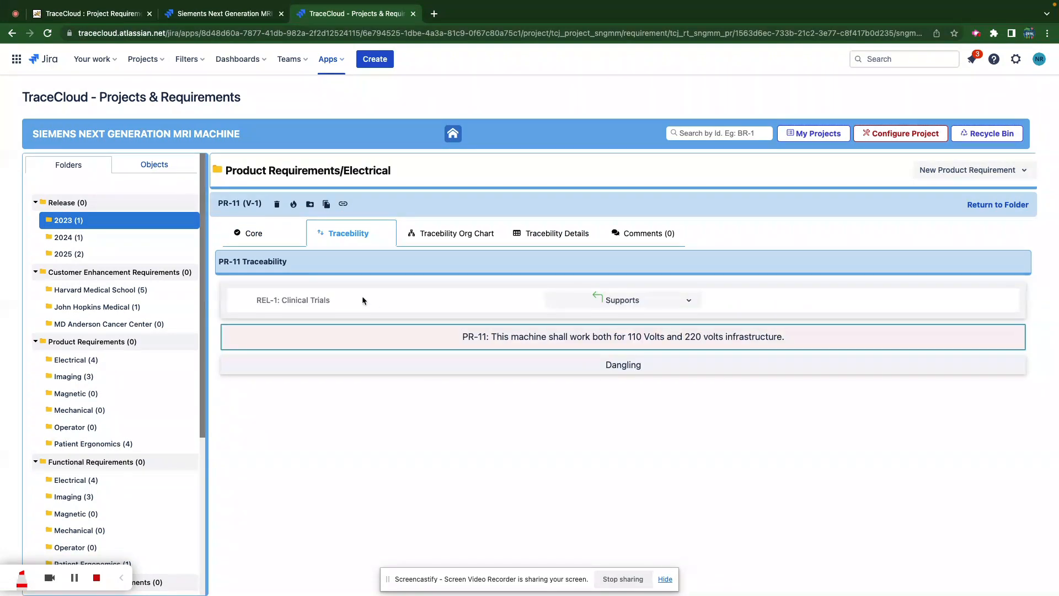
pyautogui.click(120, 410)
pyautogui.scroll(-3, 120, 405)
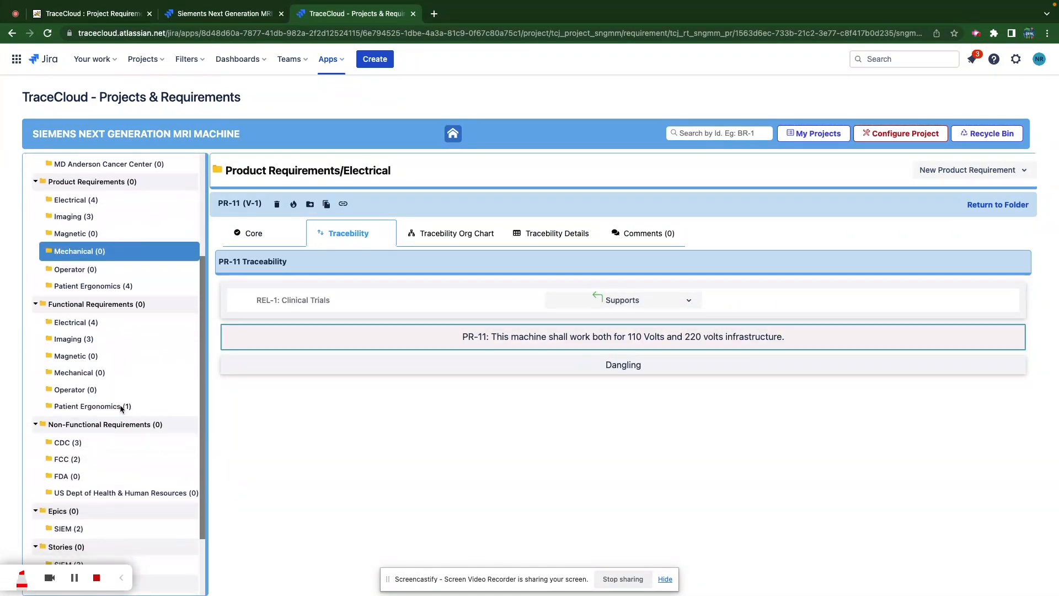
pyautogui.click(69, 445)
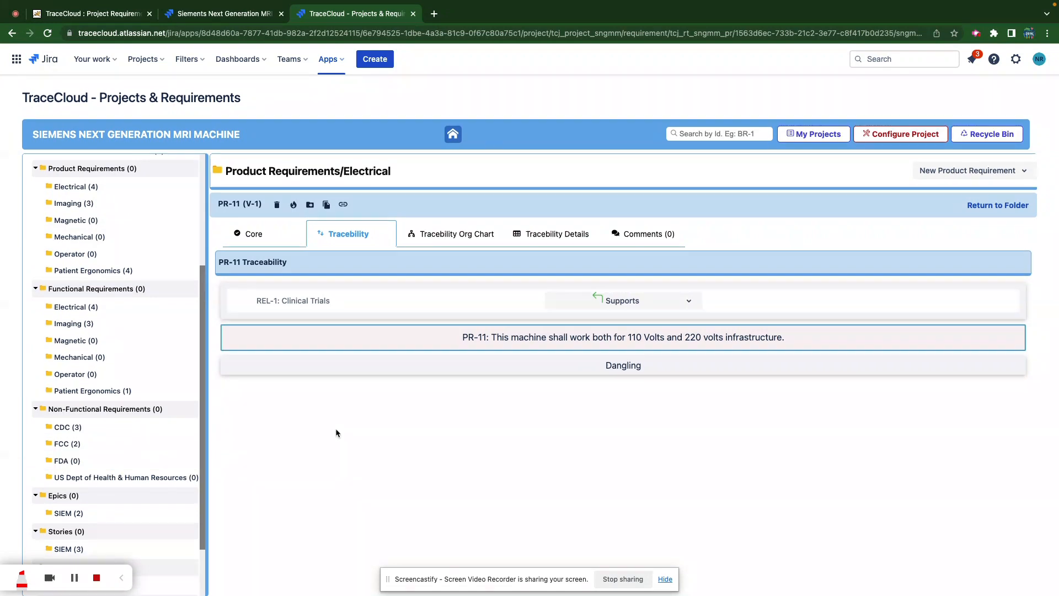
pyautogui.click(253, 234)
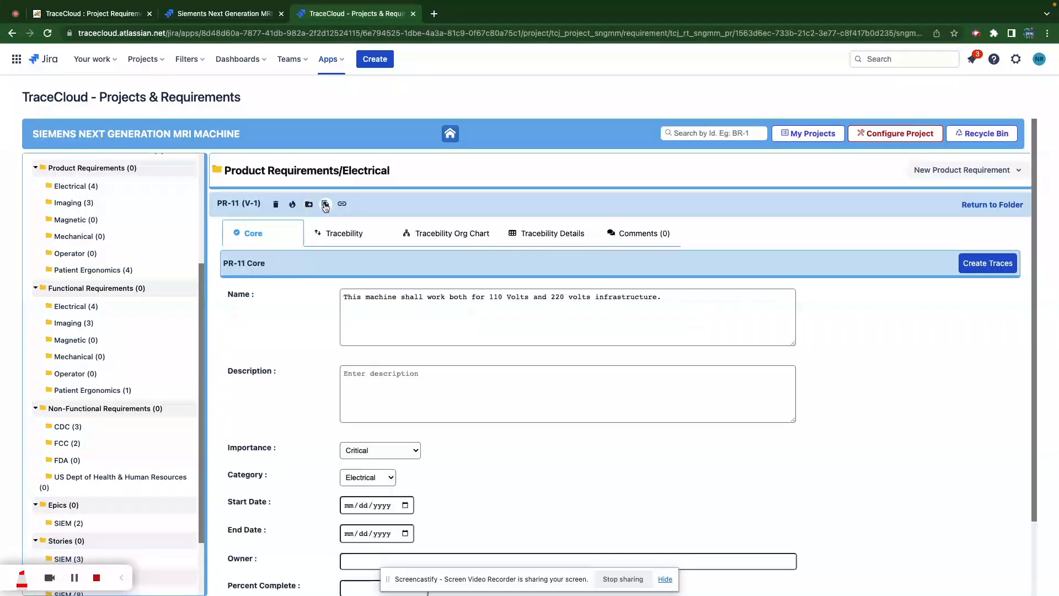
# - Copy PR-11 into the FCC (2) folder and open the resulting NFR-6
pyautogui.click(326, 204)
pyautogui.click(373, 237)
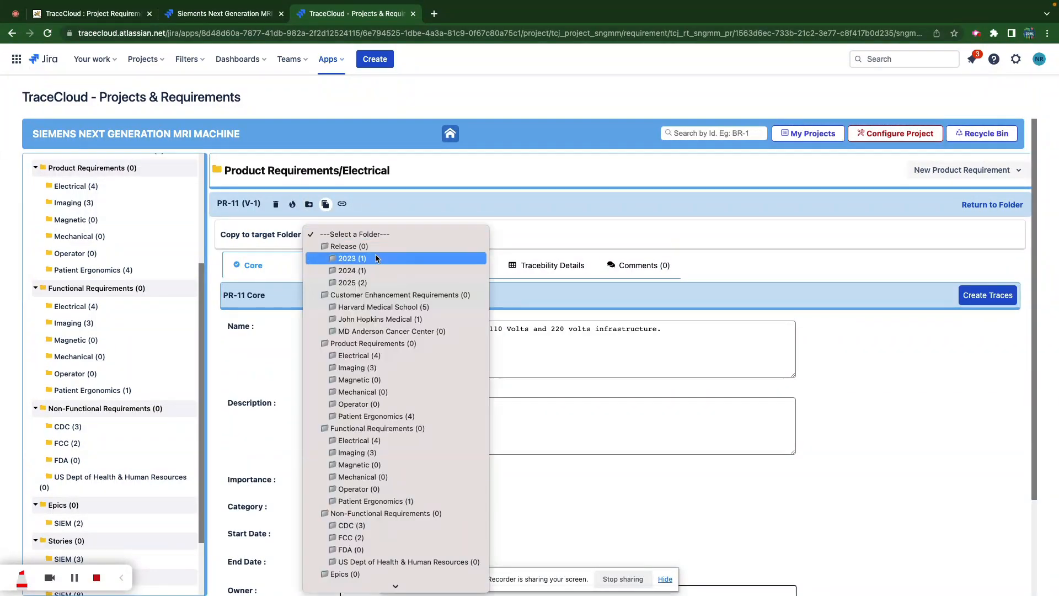
pyautogui.click(349, 538)
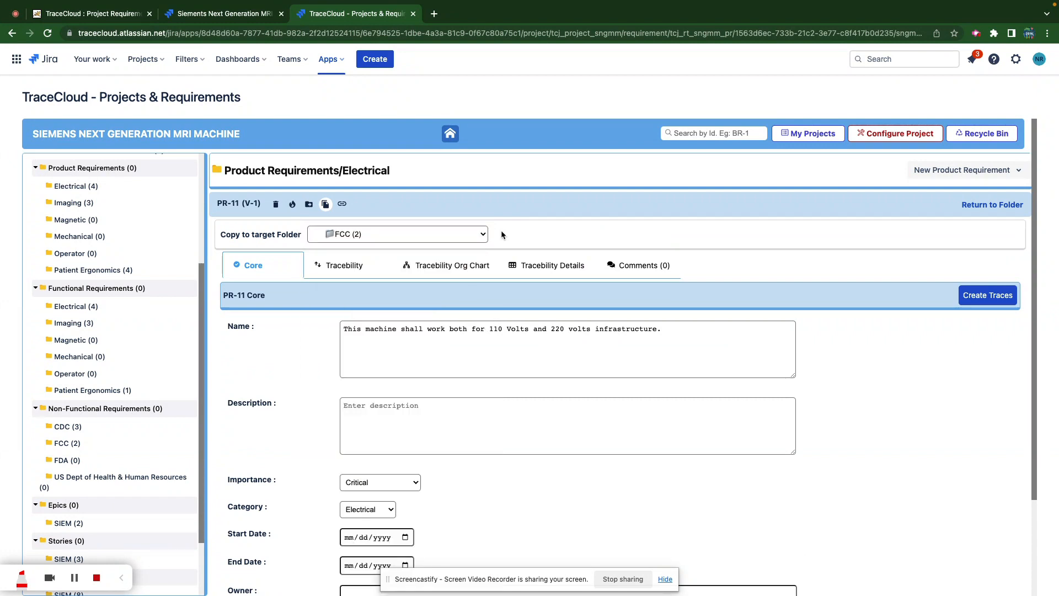
pyautogui.click(450, 235)
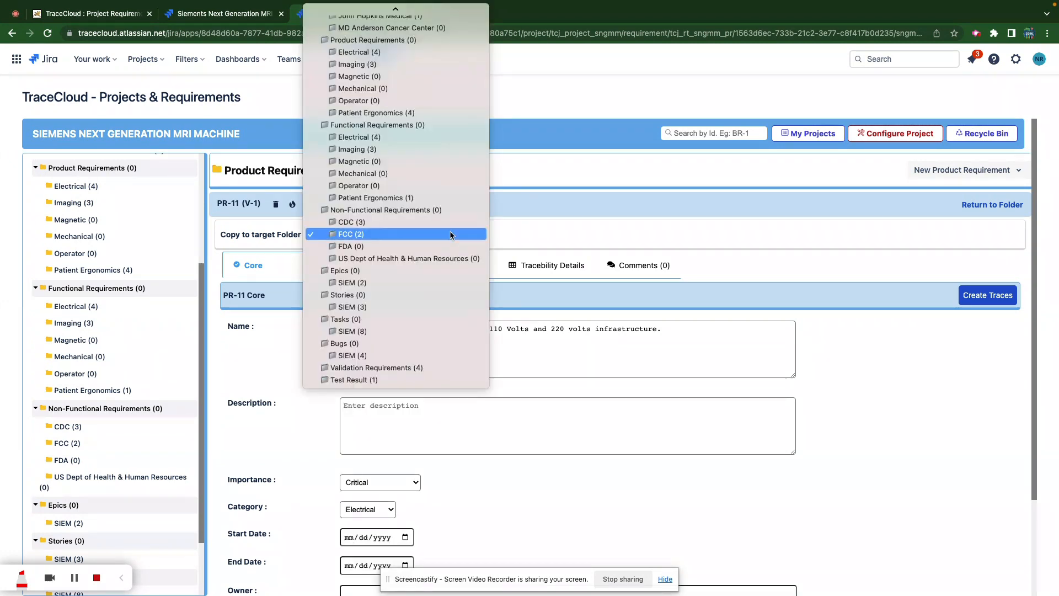
pyautogui.click(450, 235)
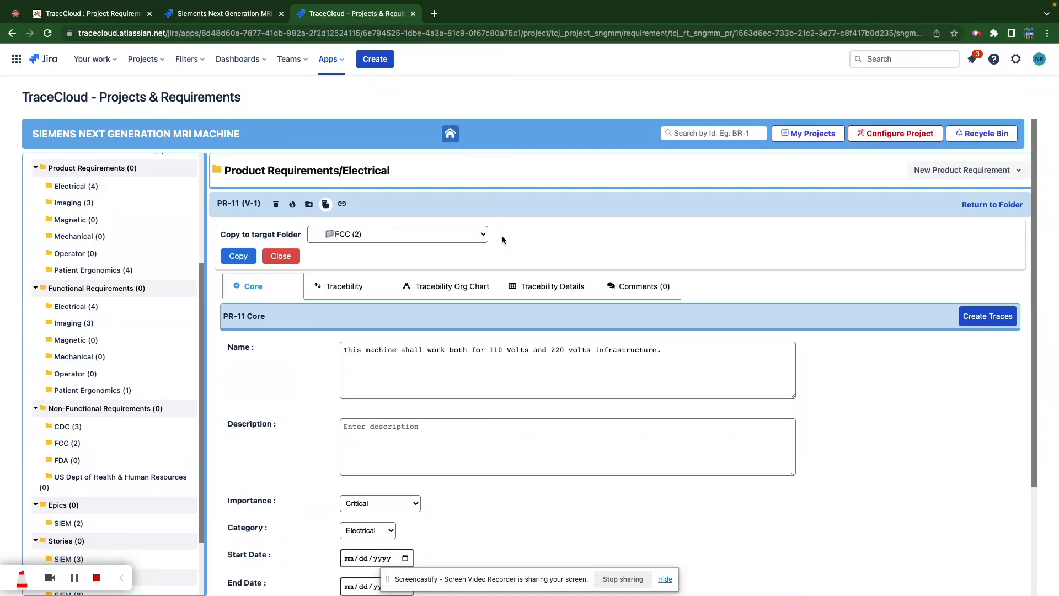
pyautogui.click(235, 256)
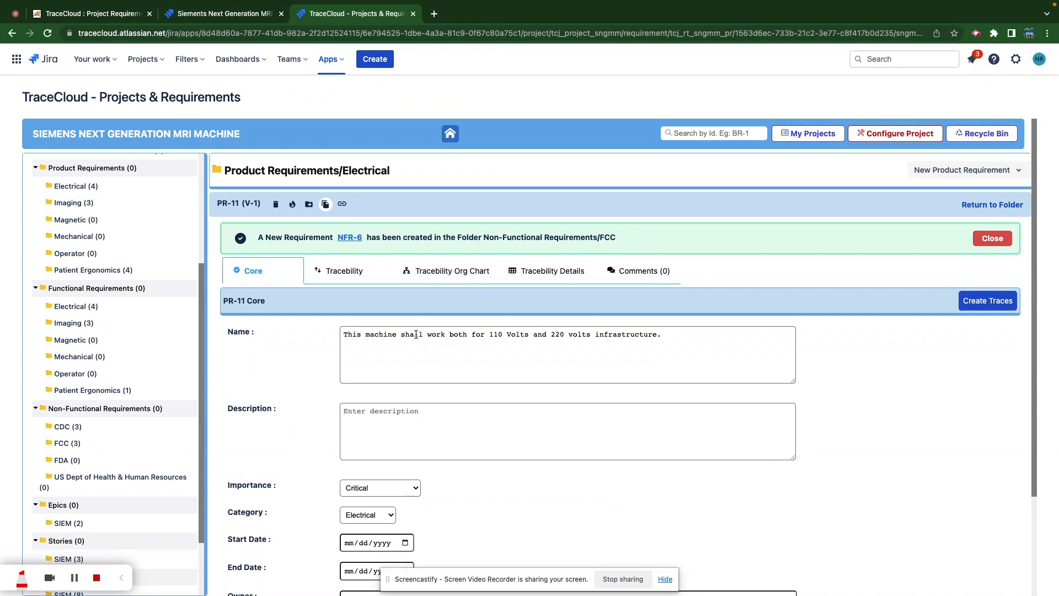
pyautogui.click(349, 238)
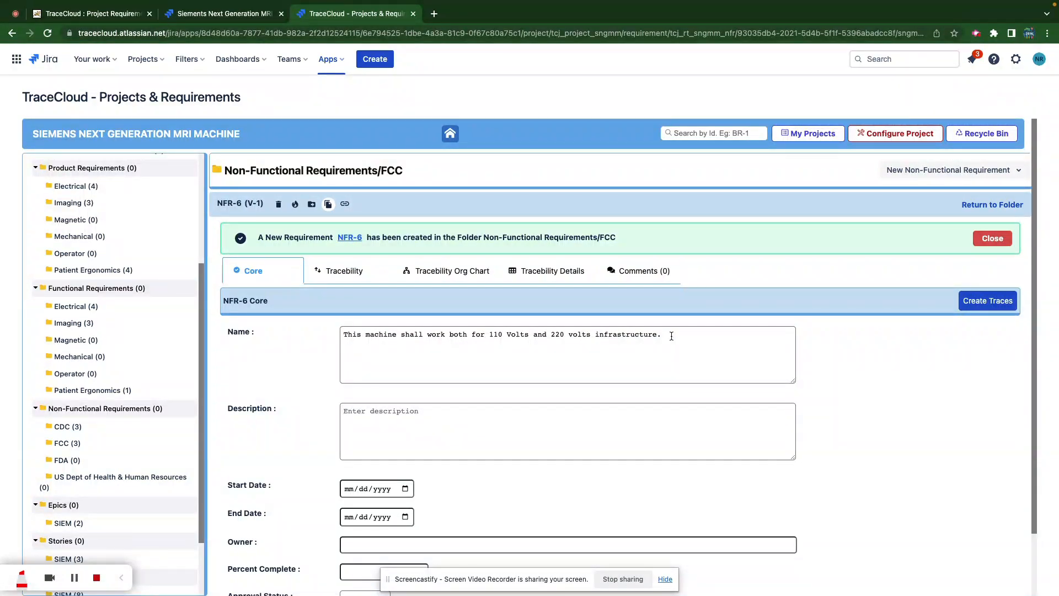
# - Append 'Ensure it is compliant with FCC equivalent guideline in all P1 countries.' to NFR-6's name and save it
pyautogui.click(671, 336)
pyautogui.write('Ensure it is')
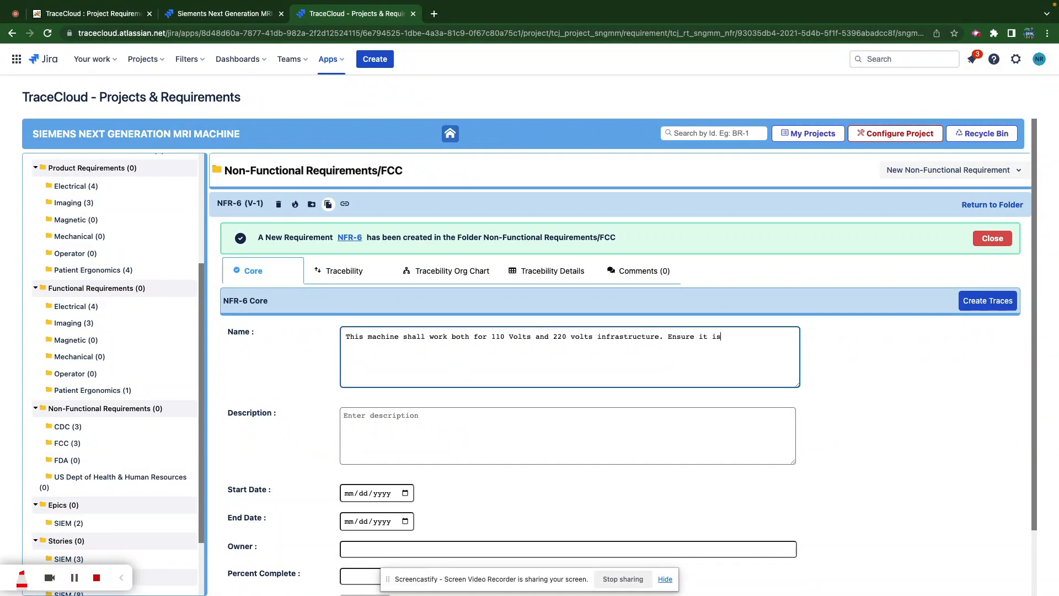
pyautogui.write(' compliant with FCS equivalent guideli')
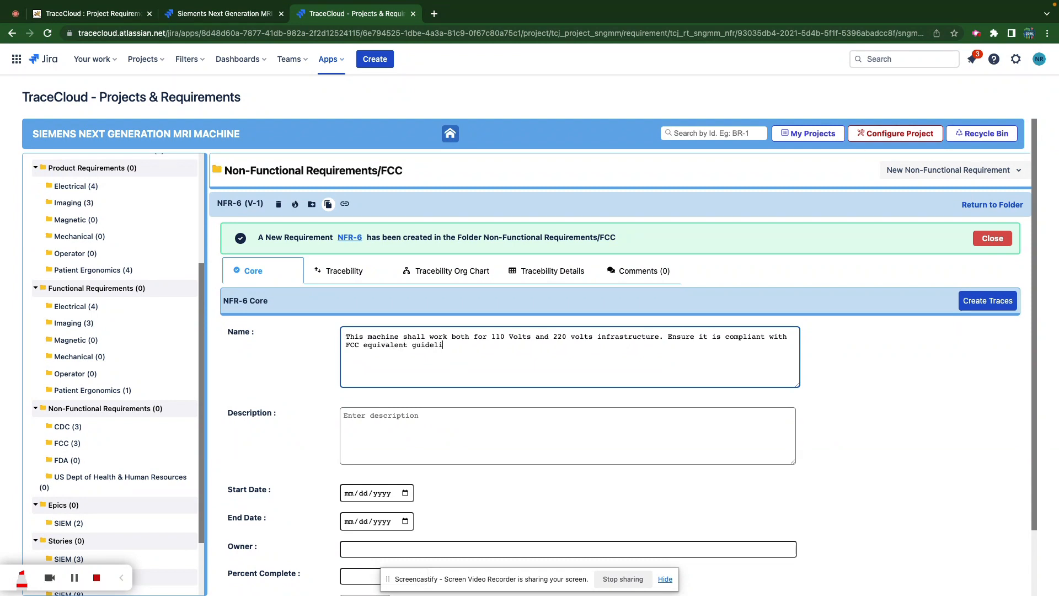
pyautogui.write('ne in each')
pyautogui.write('ies.')
pyautogui.scroll(-1, 624, 454)
pyautogui.scroll(-3, 821, 495)
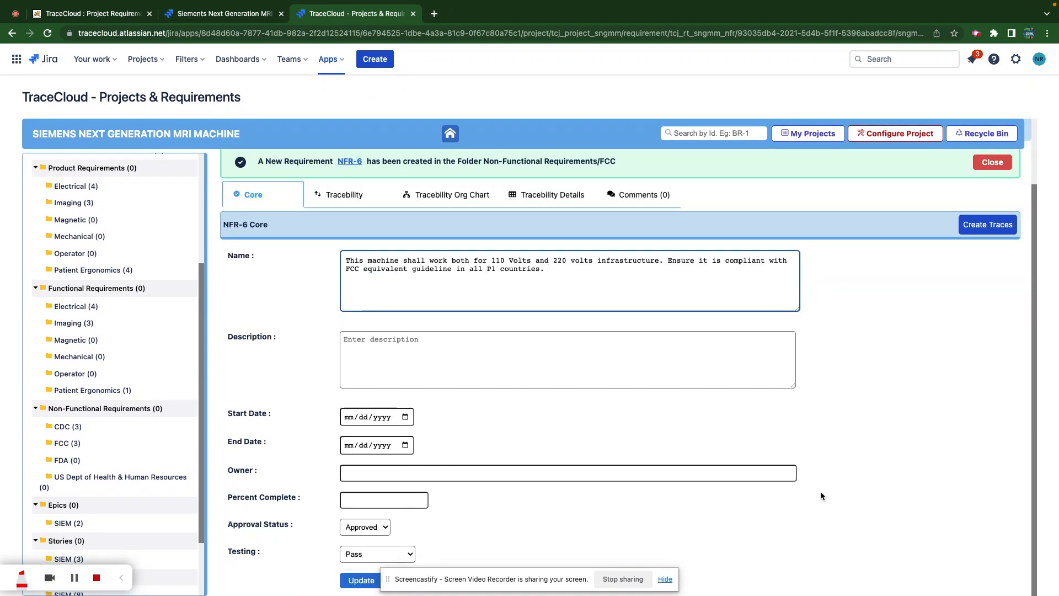
pyautogui.click(359, 580)
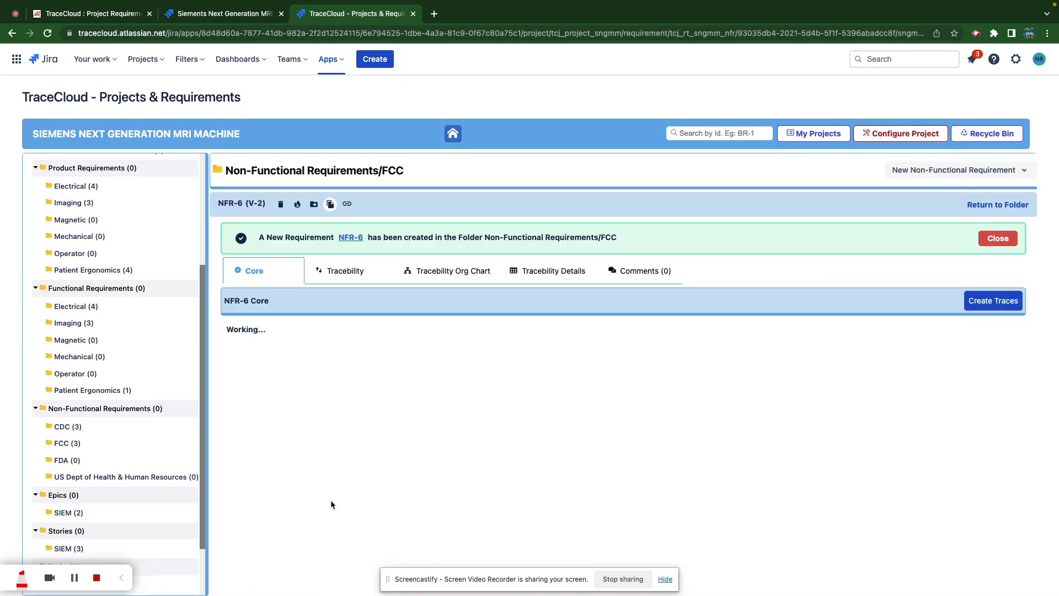
# - From NFR-6, add a Supports Function trace to PR-11 in the Electrical product requirements folder
pyautogui.click(350, 276)
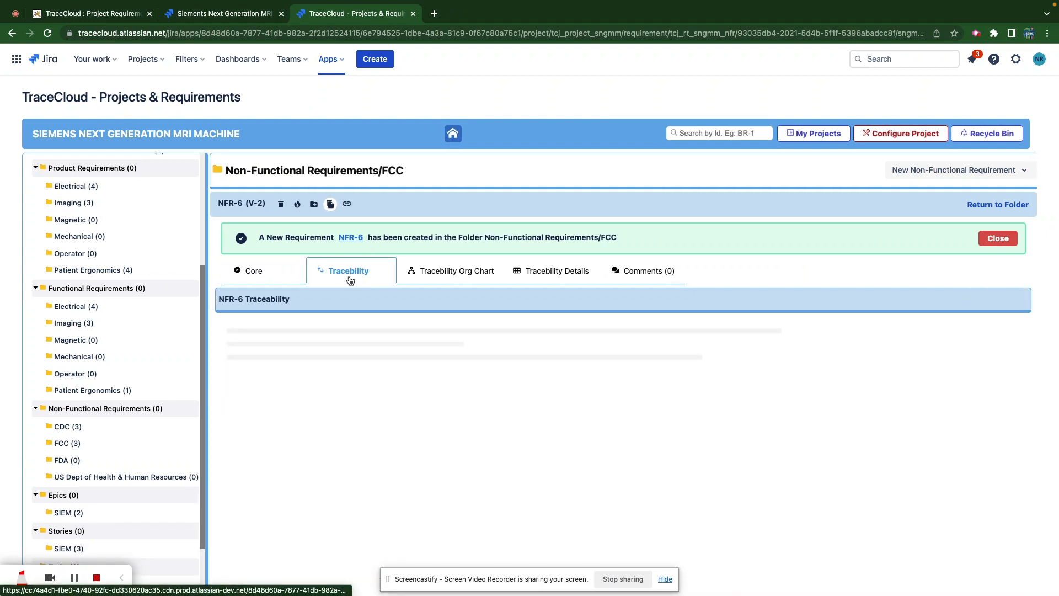
pyautogui.click(244, 273)
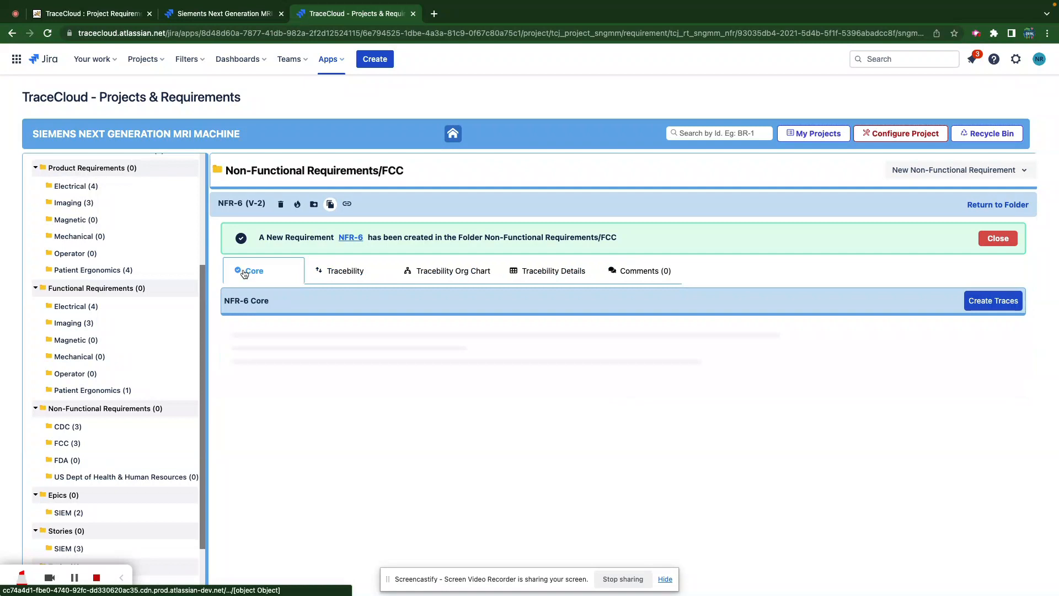
pyautogui.click(975, 301)
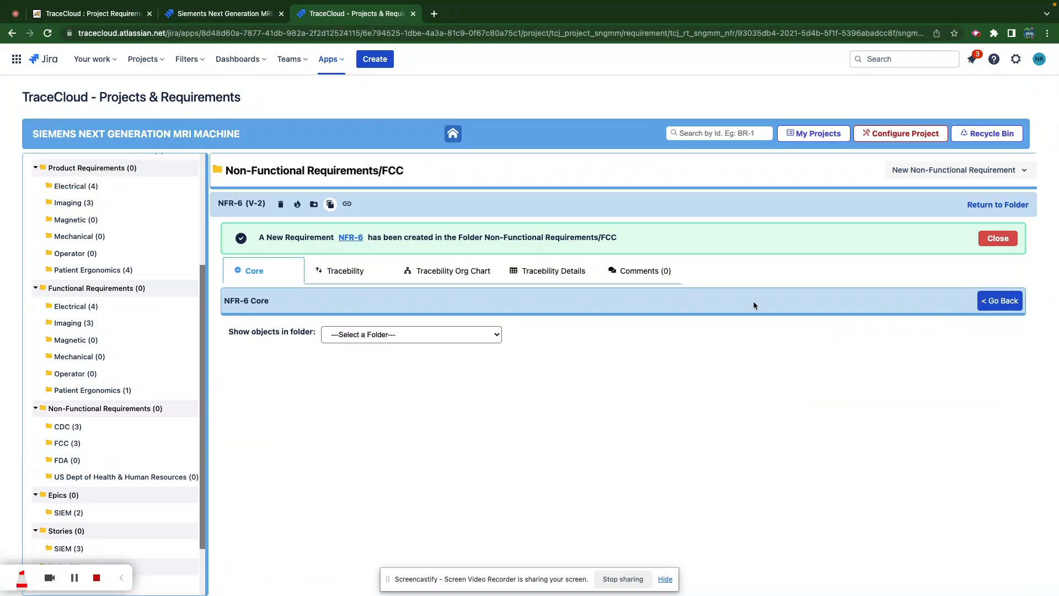
pyautogui.click(997, 239)
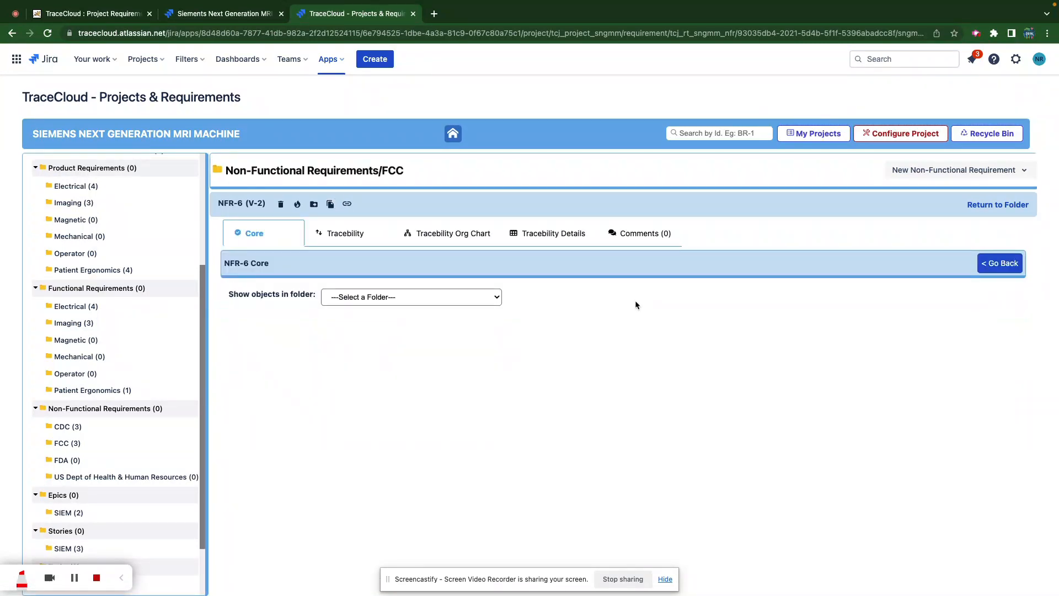
pyautogui.click(485, 297)
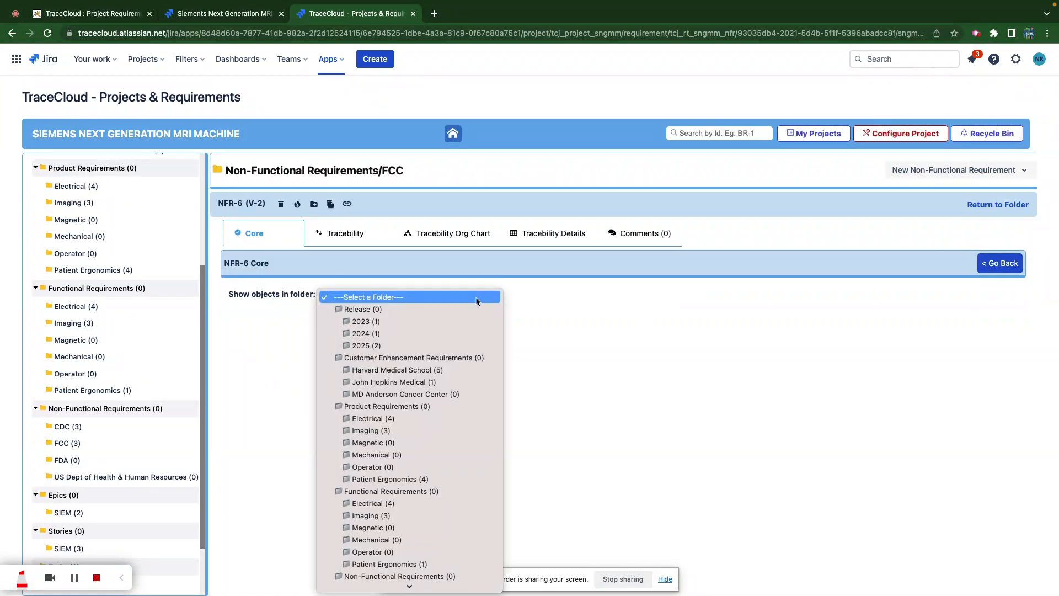
pyautogui.click(388, 420)
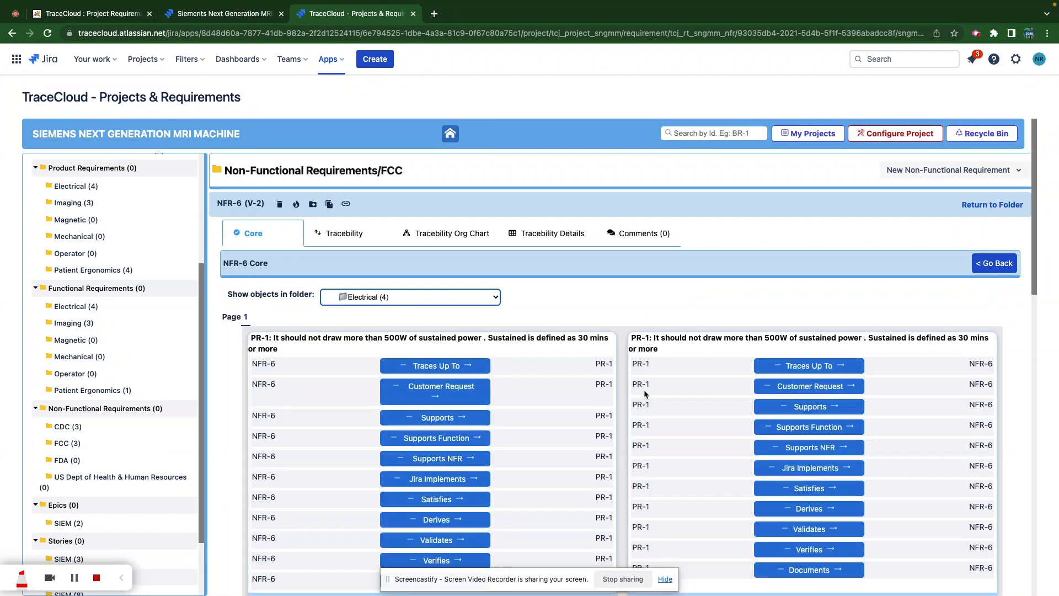
pyautogui.scroll(-6, 567, 425)
pyautogui.scroll(-9, 567, 430)
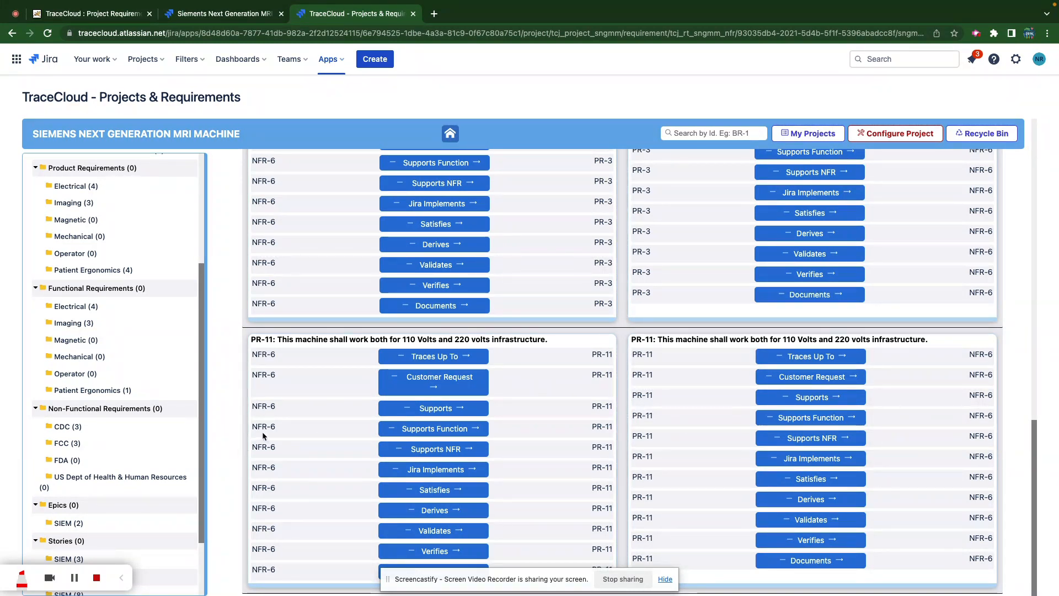
pyautogui.click(432, 430)
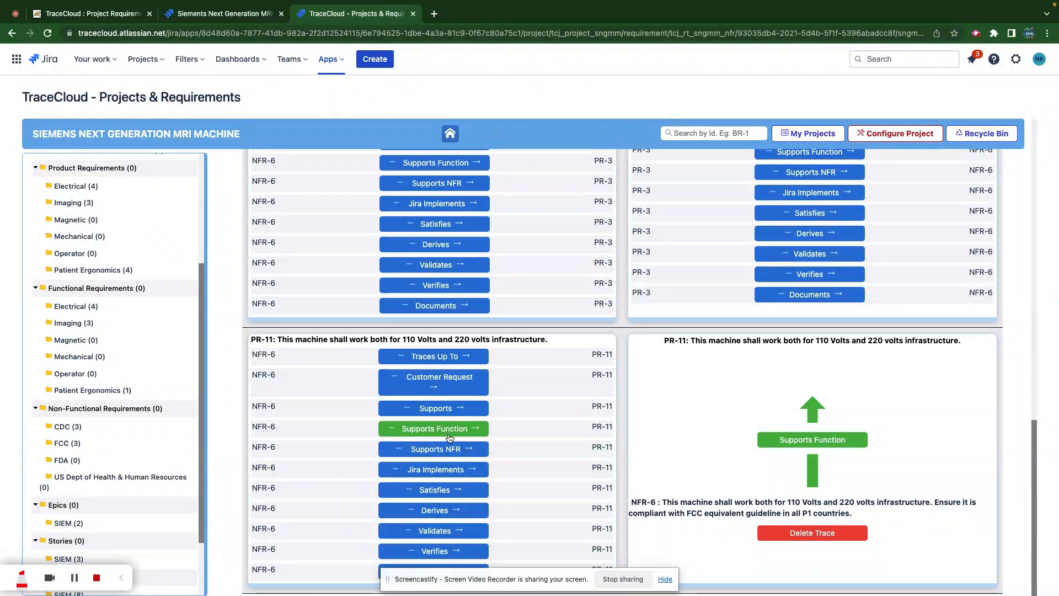
pyautogui.scroll(15, 450, 438)
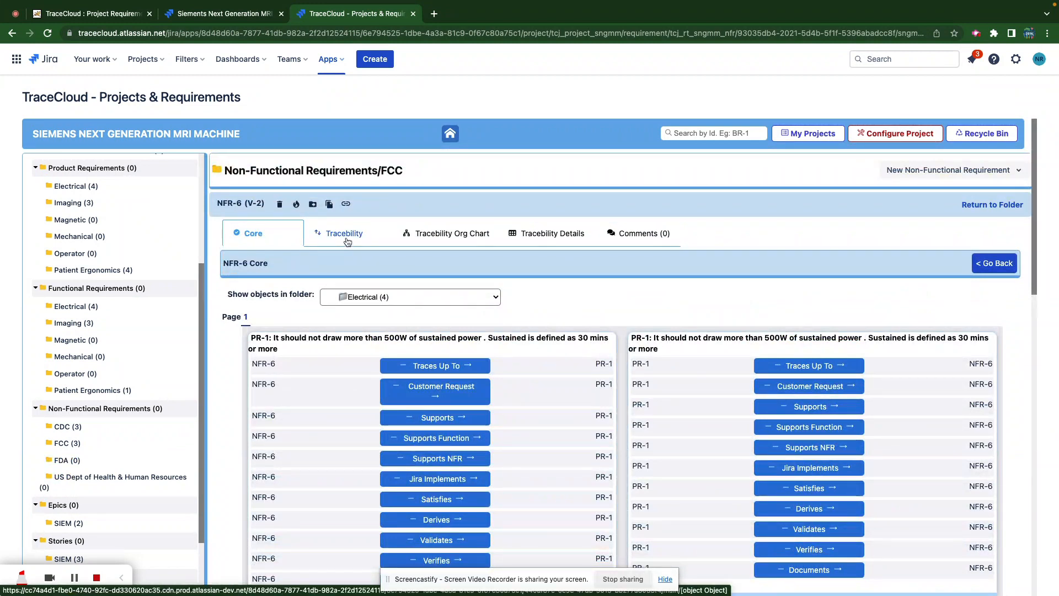
pyautogui.scroll(5, 69, 223)
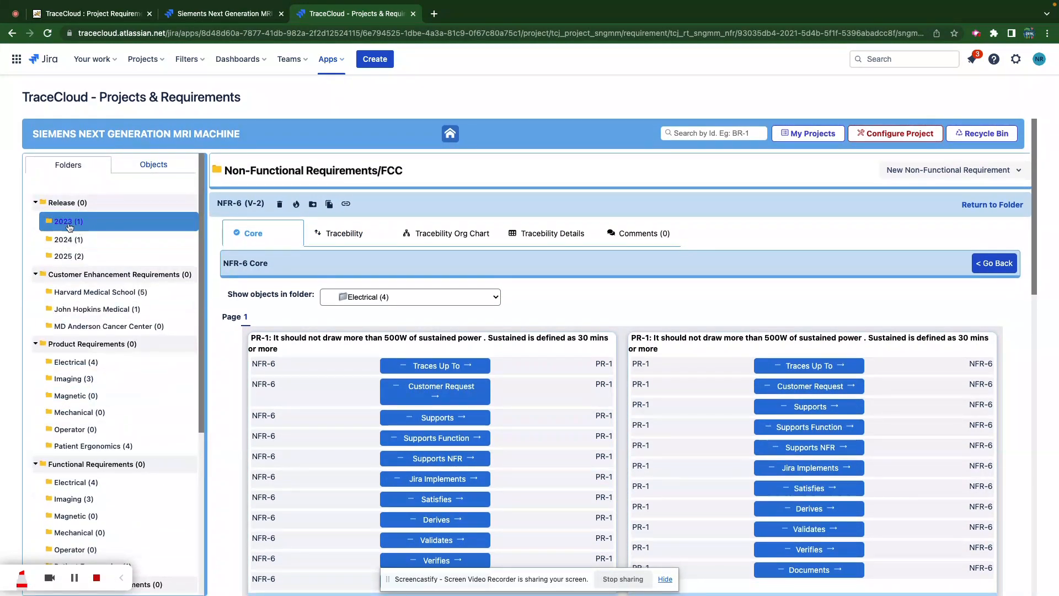
# - Create a trace tree for the 2023 release folder at depth 1
pyautogui.click(69, 226)
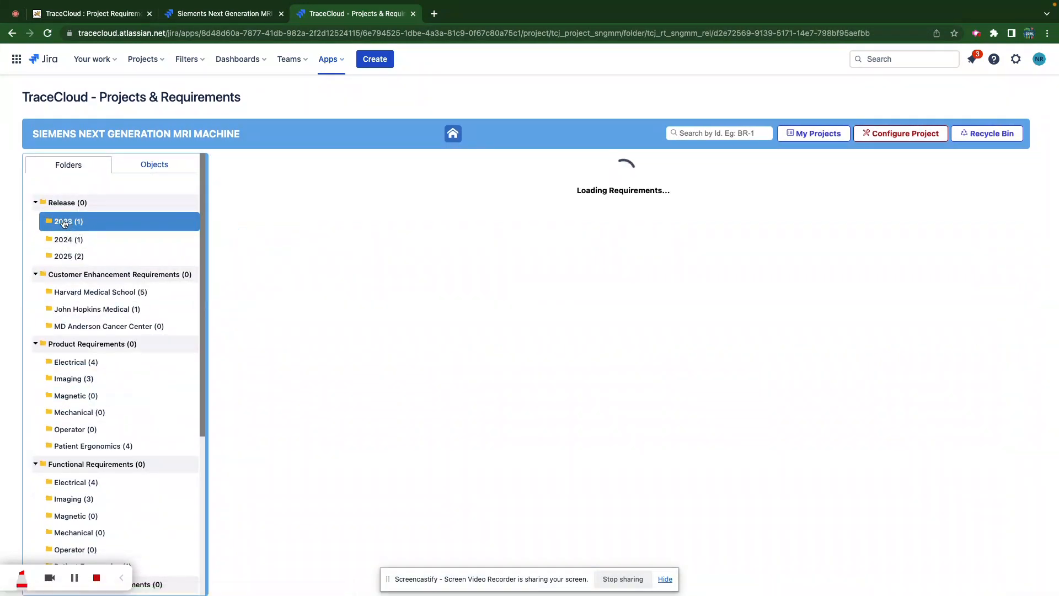
pyautogui.rightClick(64, 223)
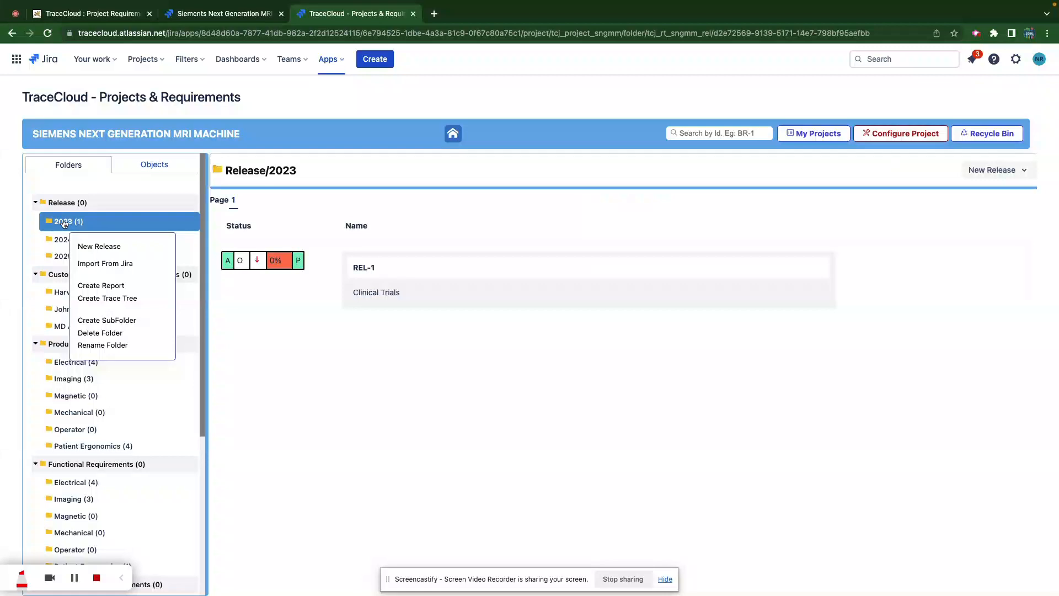
pyautogui.click(114, 301)
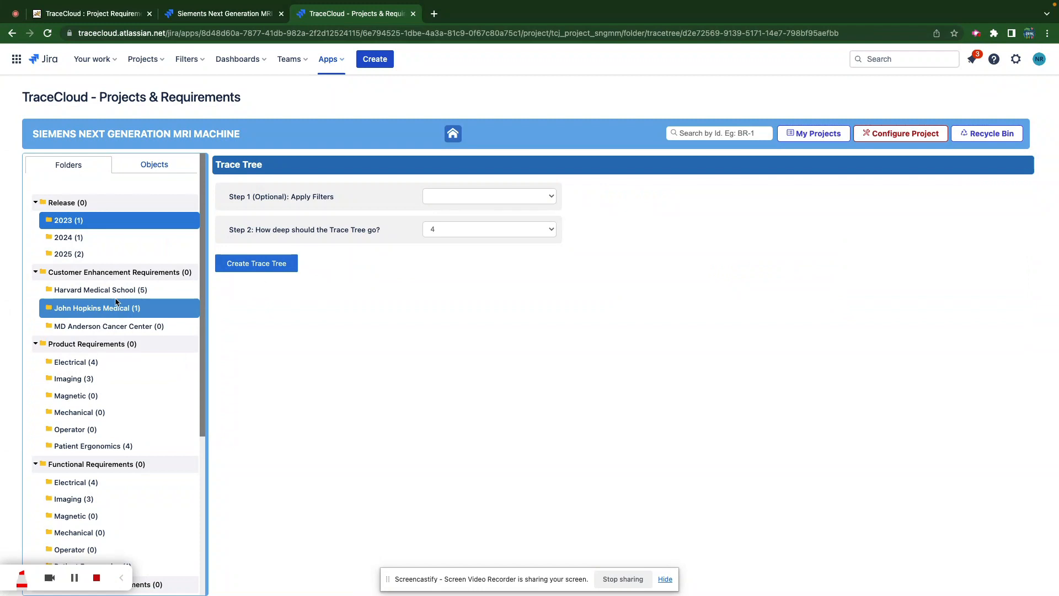
pyautogui.click(530, 230)
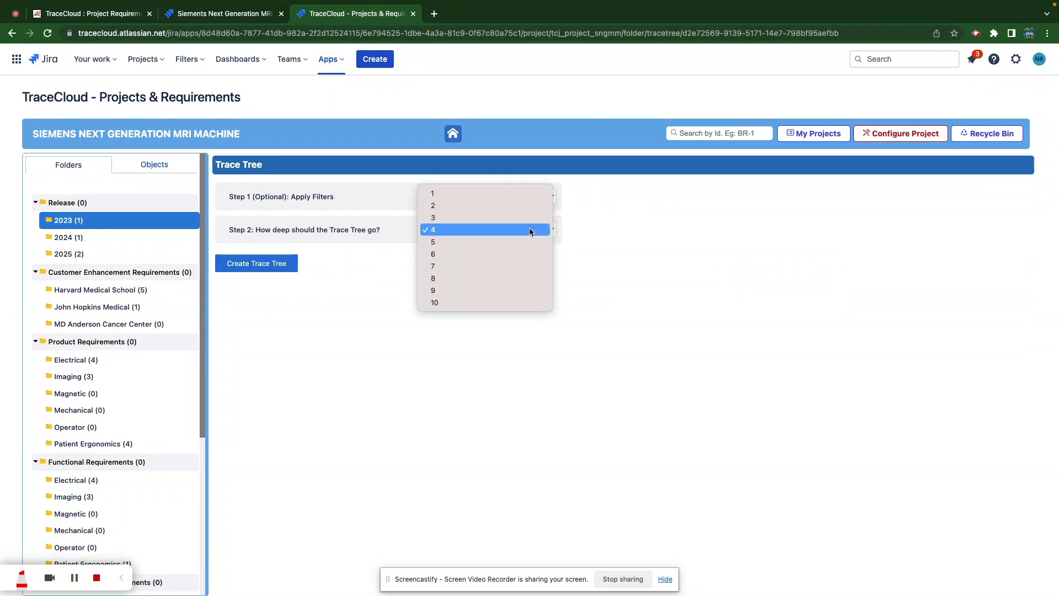
pyautogui.click(495, 193)
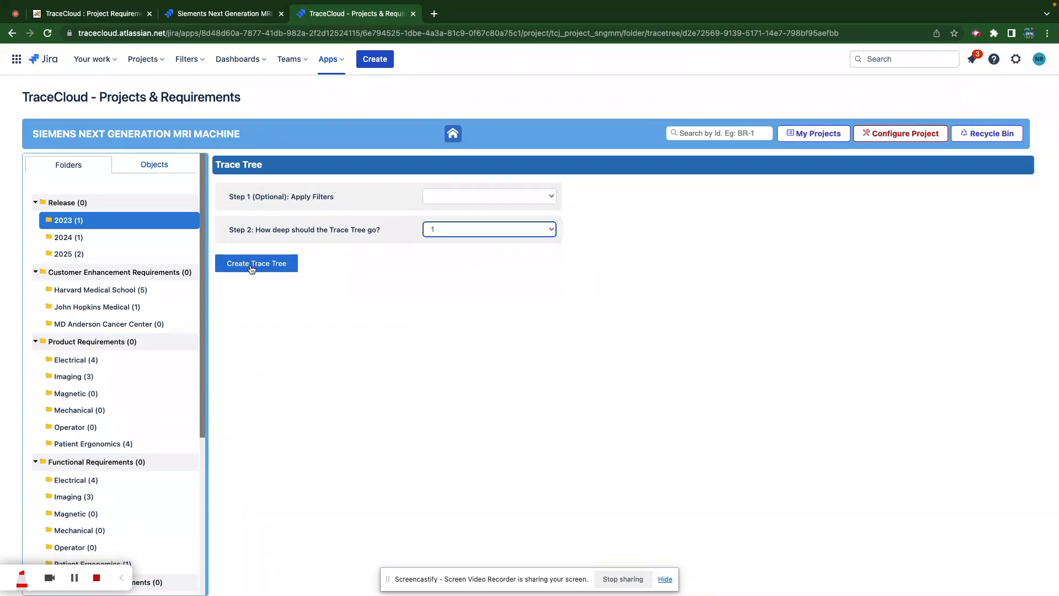
pyautogui.click(252, 268)
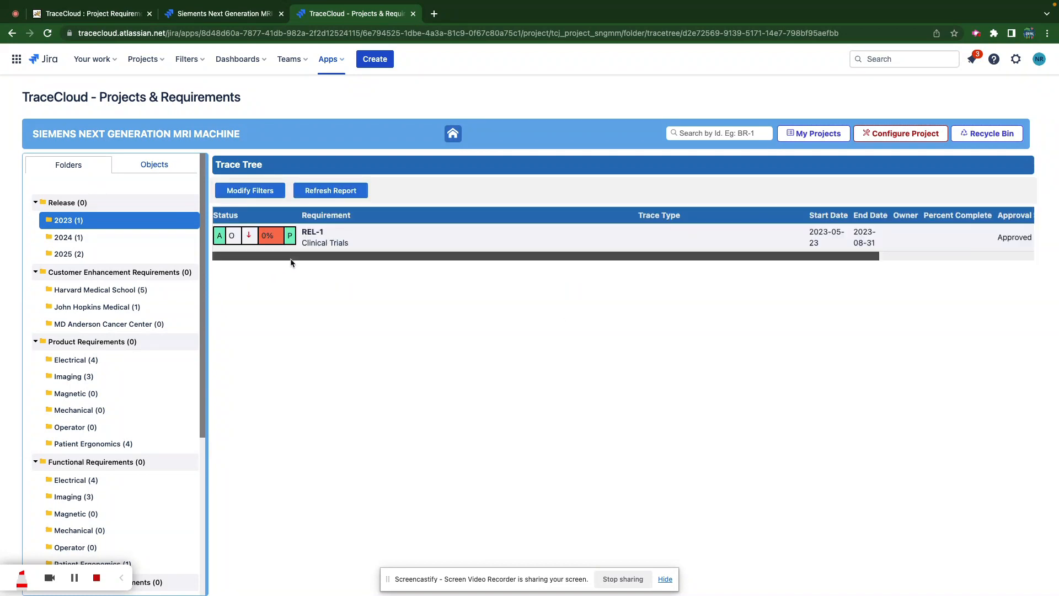
# - Regenerate the 2023 trace tree at depth 2, then at depth 3
pyautogui.click(251, 193)
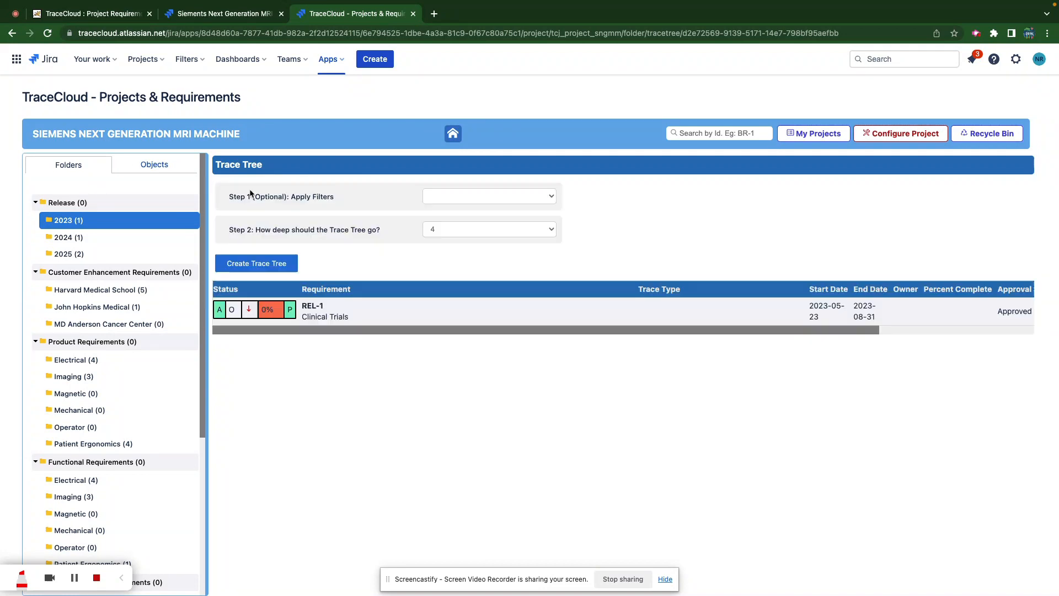
pyautogui.click(462, 230)
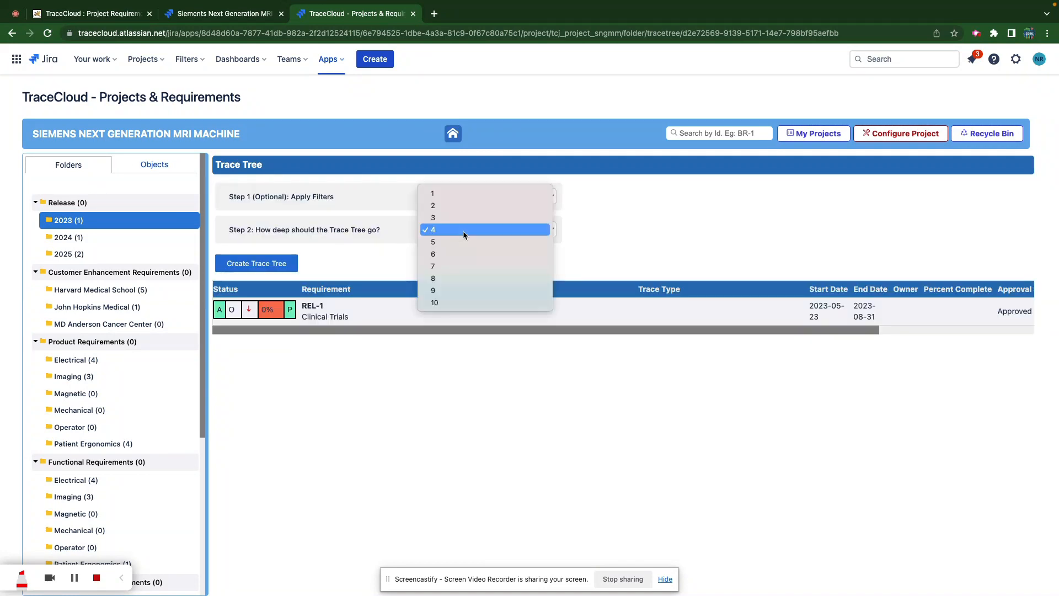
pyautogui.click(445, 206)
pyautogui.click(261, 268)
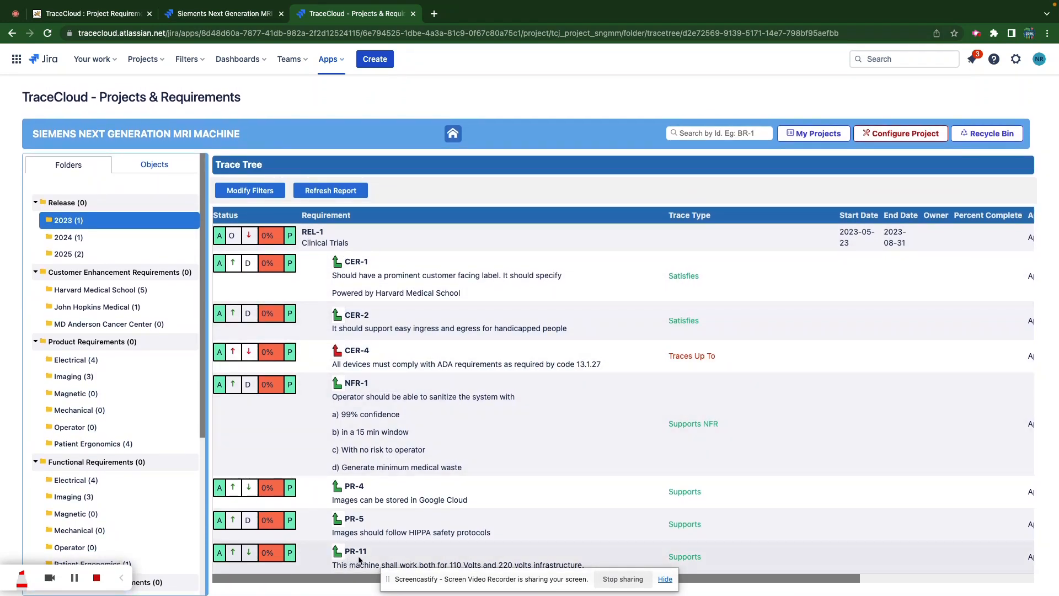
pyautogui.click(258, 190)
pyautogui.click(461, 230)
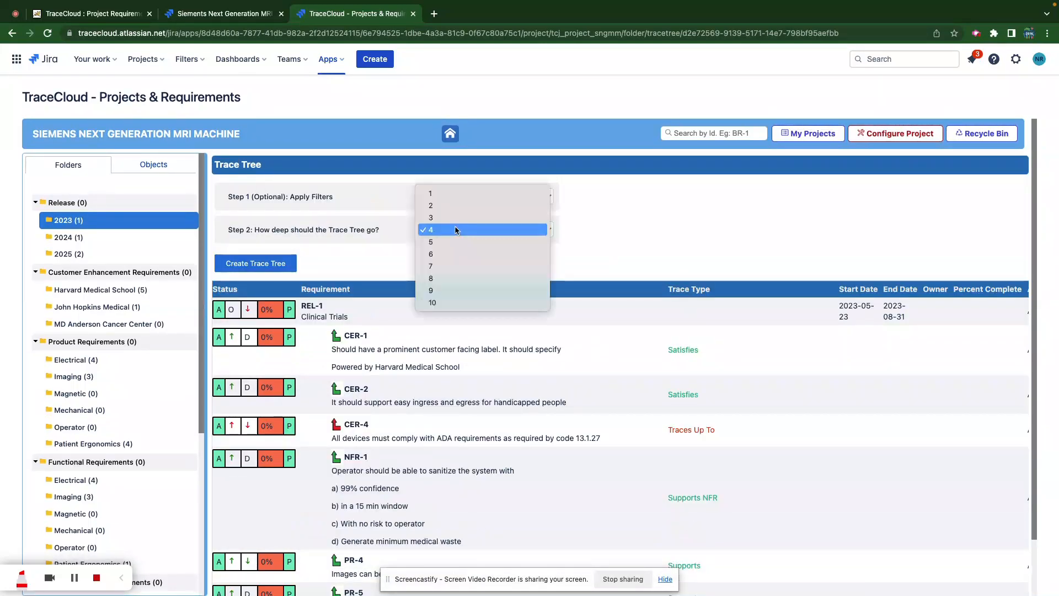
pyautogui.click(439, 219)
pyautogui.click(264, 263)
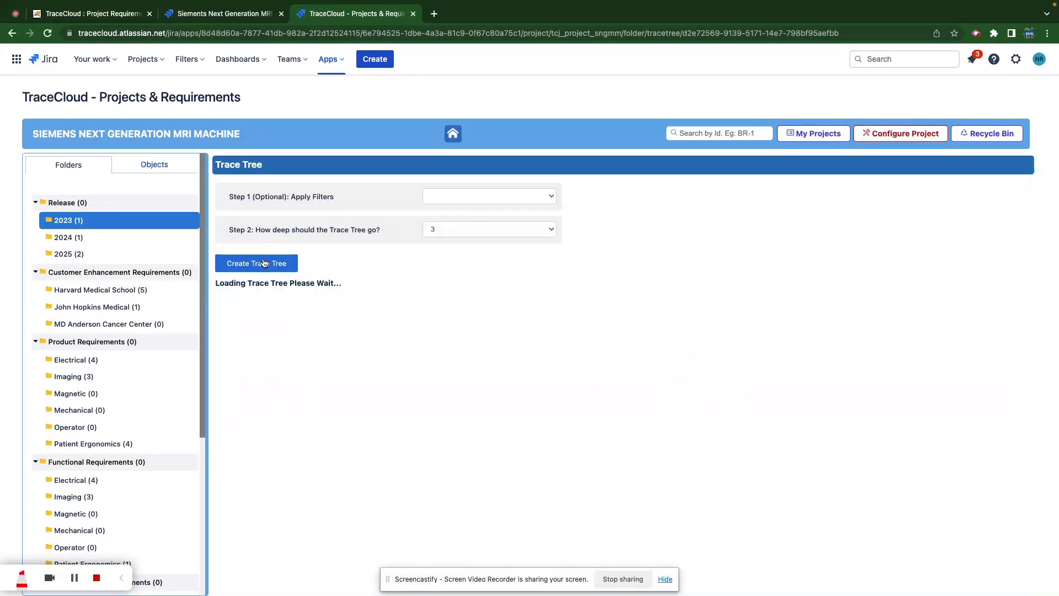
# - Change the trace tree filter depth to 8
pyautogui.scroll(-3, 456, 375)
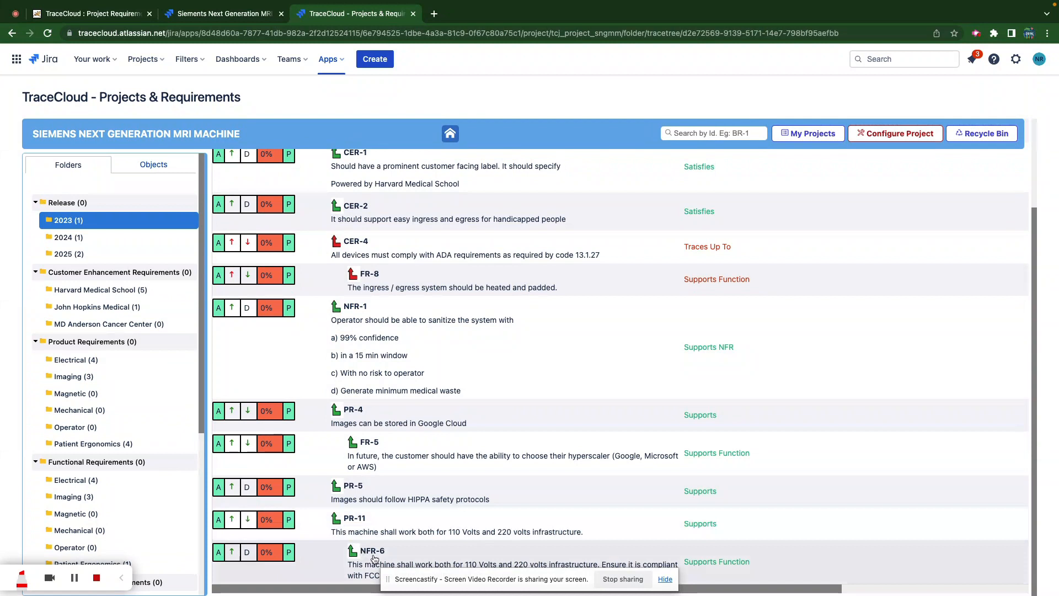
pyautogui.scroll(3, 379, 450)
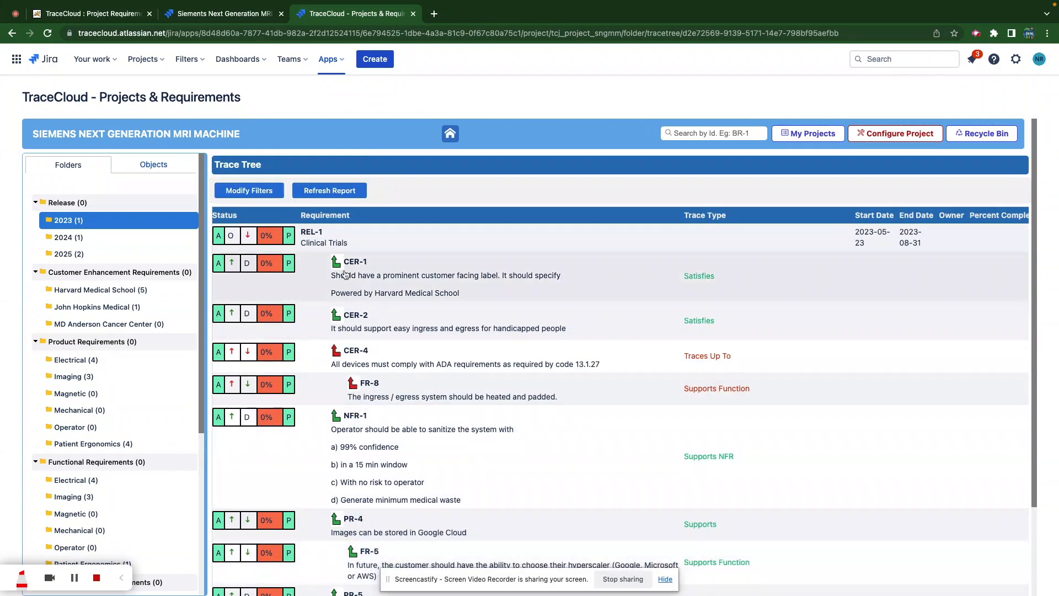
pyautogui.click(254, 187)
pyautogui.click(458, 228)
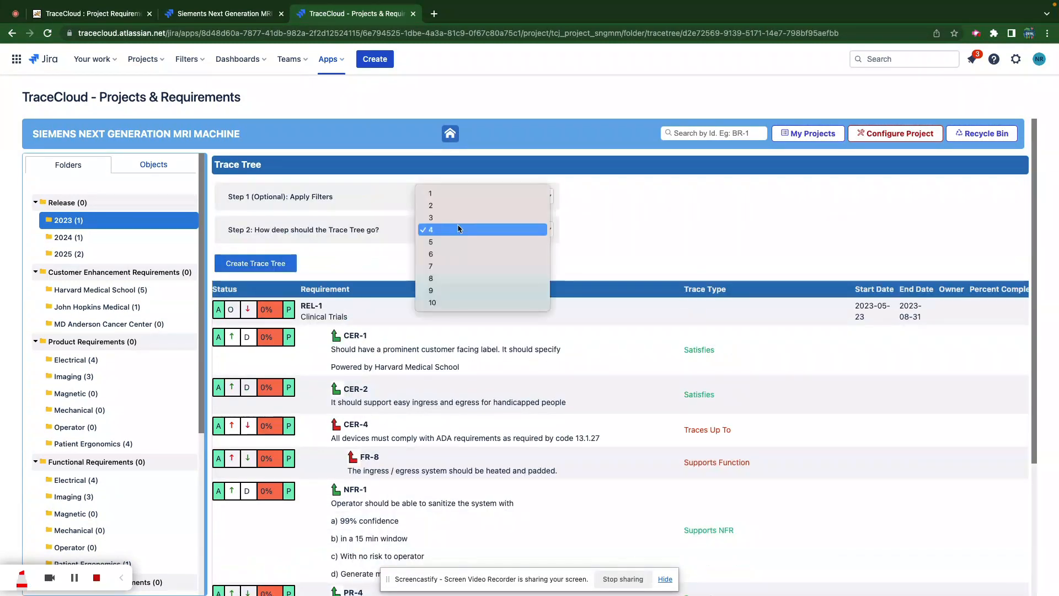
pyautogui.click(456, 278)
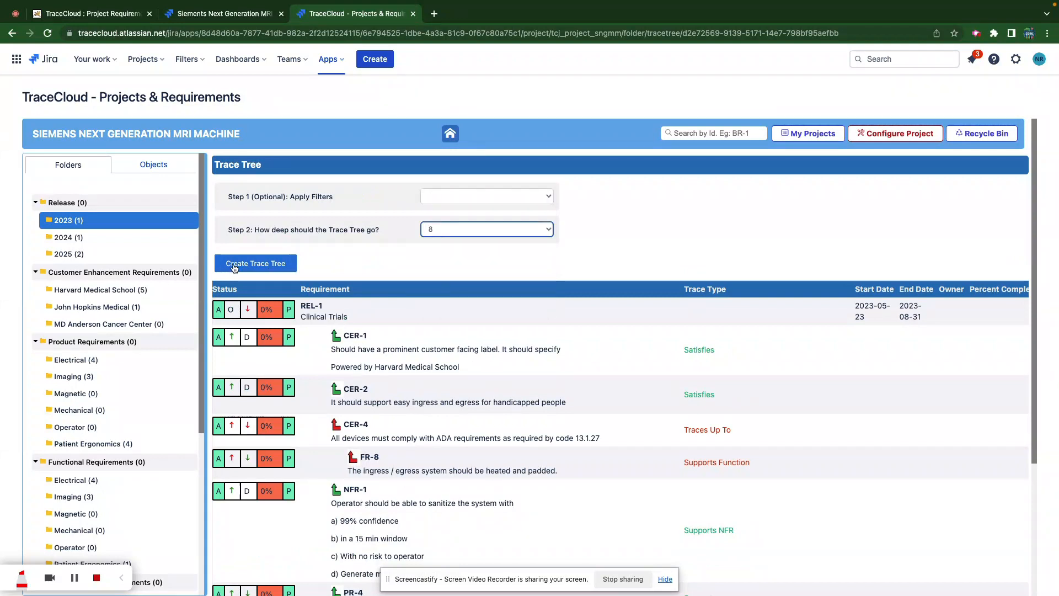
# - Generate the depth-8 trace tree, scroll through it, and open Jira epic SIEM-8 from the EP-1 row
pyautogui.click(237, 266)
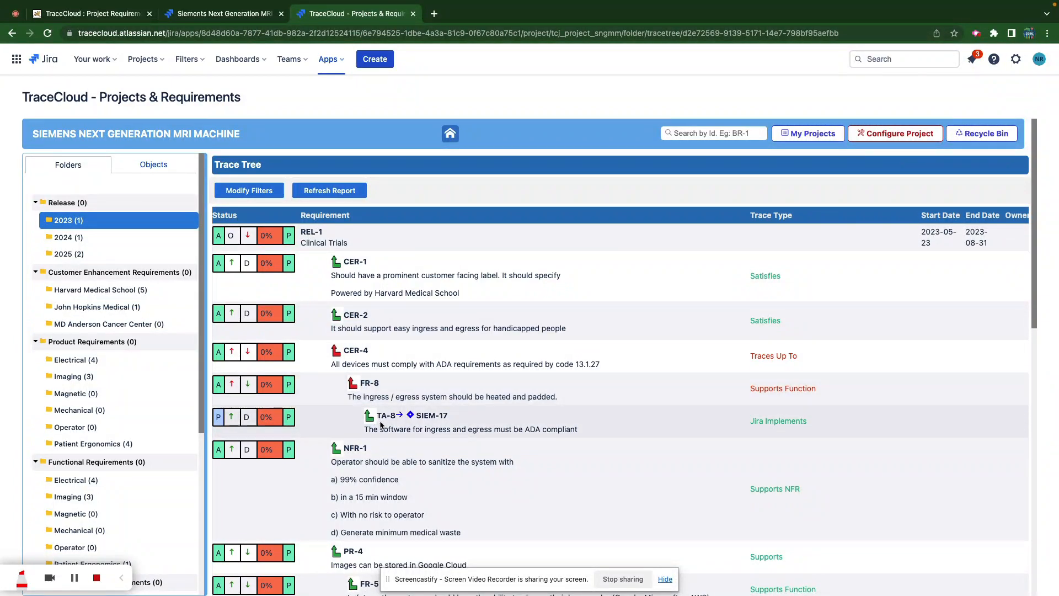
pyautogui.scroll(-3, 380, 425)
pyautogui.scroll(-1, 412, 499)
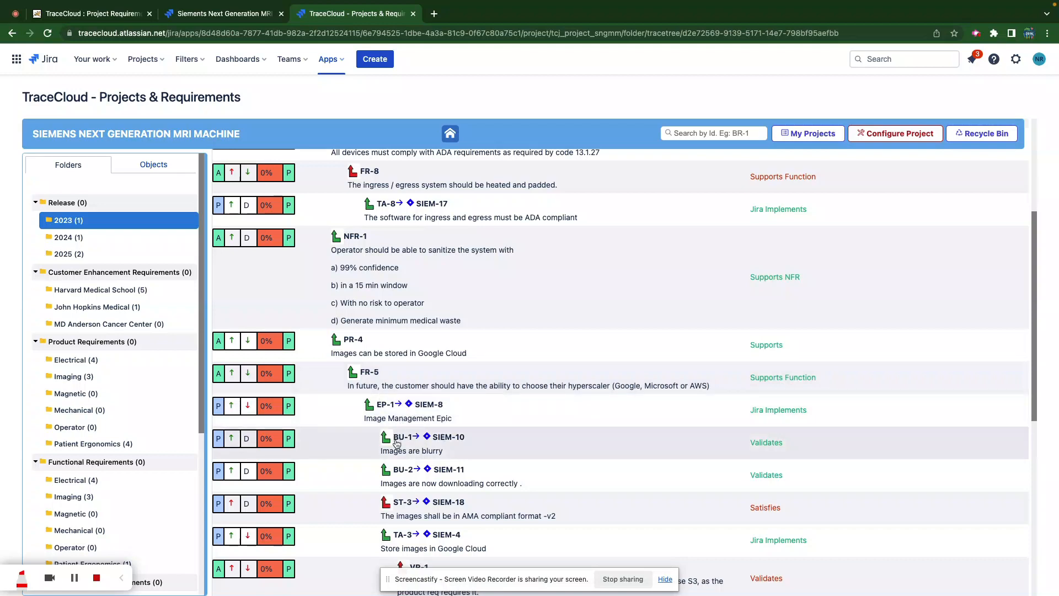
pyautogui.scroll(-1, 408, 458)
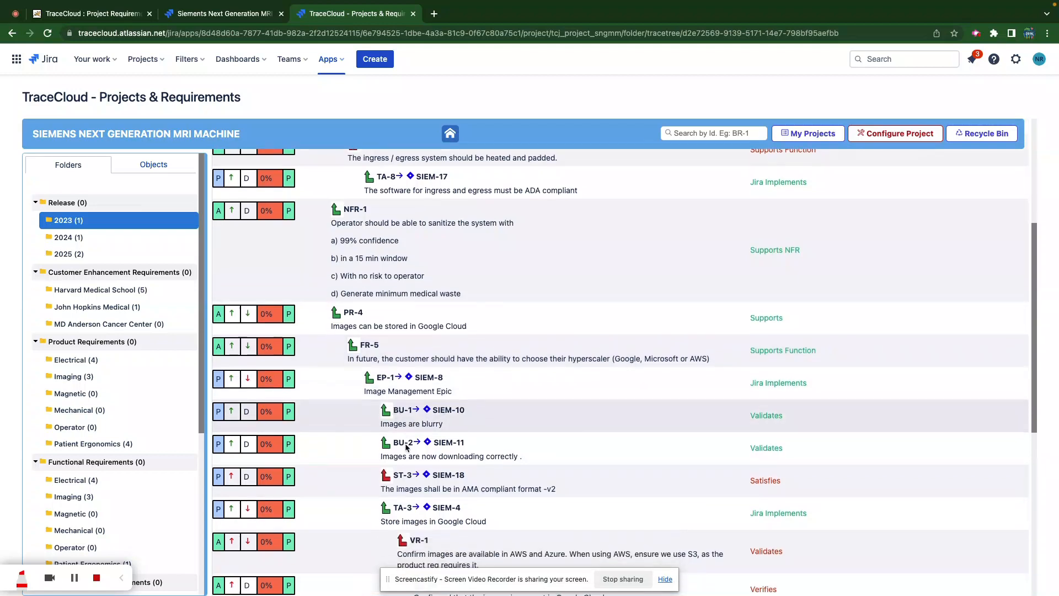
pyautogui.scroll(-1, 408, 474)
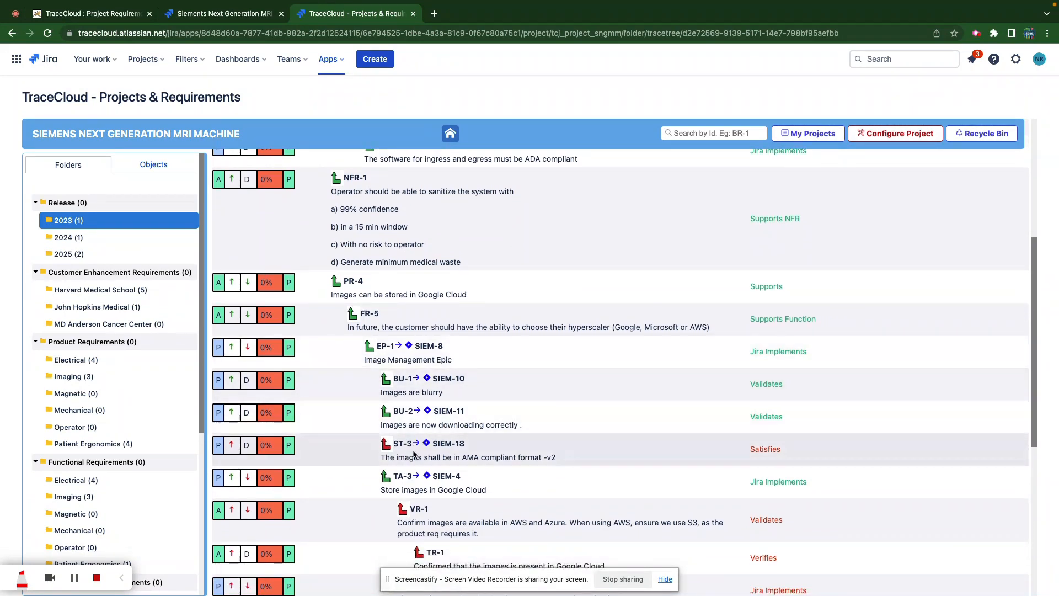
pyautogui.click(418, 348)
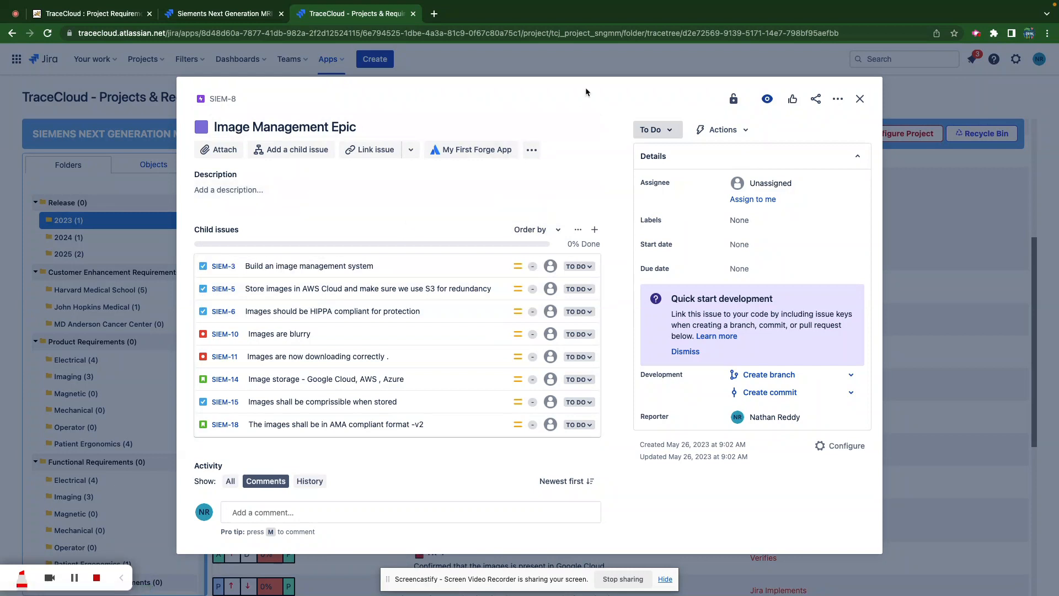
# - Close SIEM-8, then view and close Jira issues SIEM-11 (BU-2) and SIEM-4 (TA-3)
pyautogui.click(572, 63)
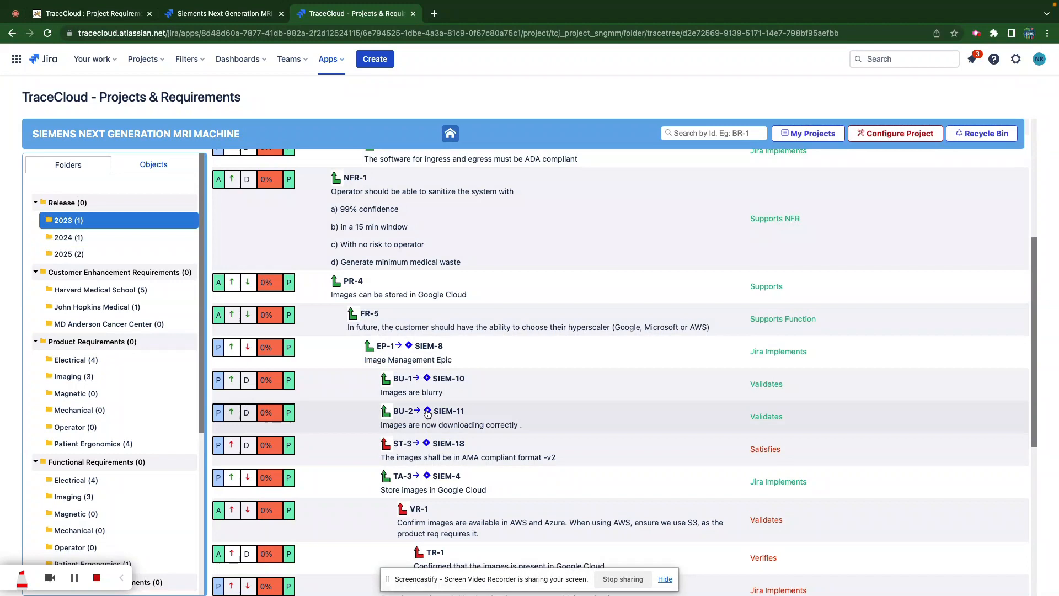
pyautogui.click(434, 414)
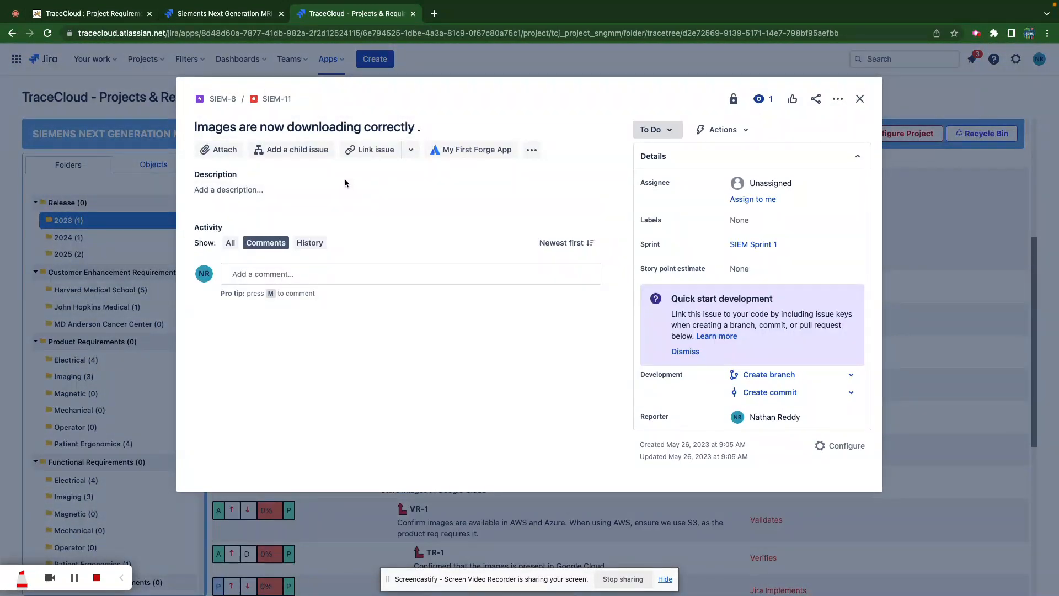
pyautogui.press('Escape')
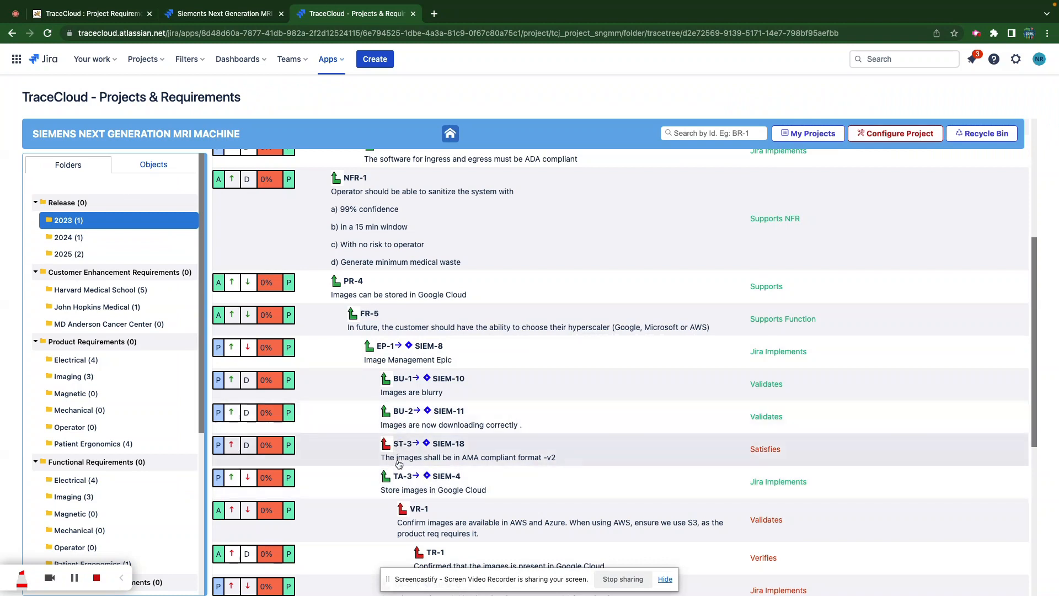
pyautogui.click(440, 477)
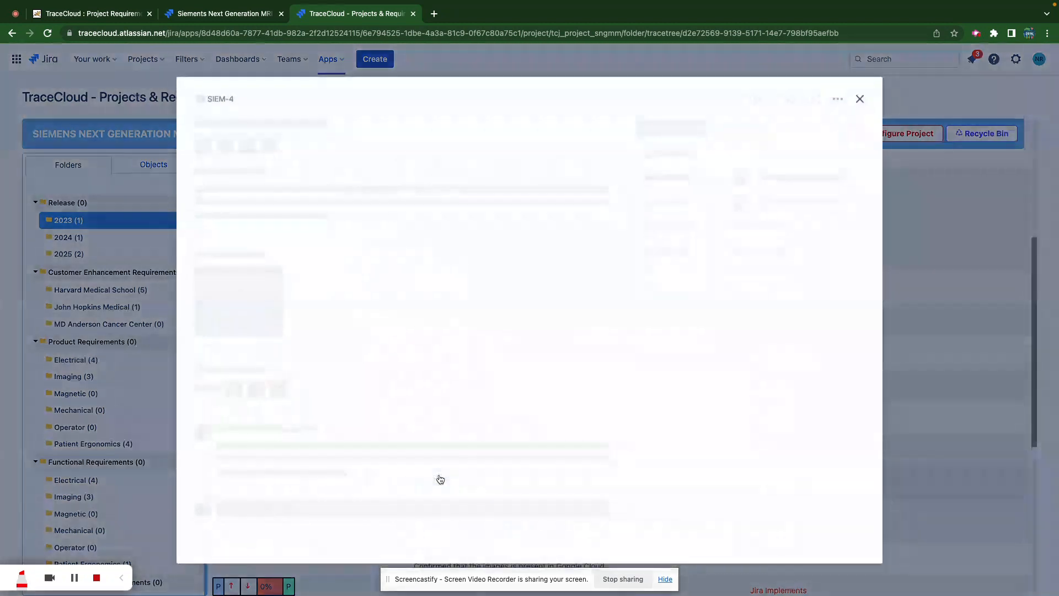
pyautogui.click(137, 389)
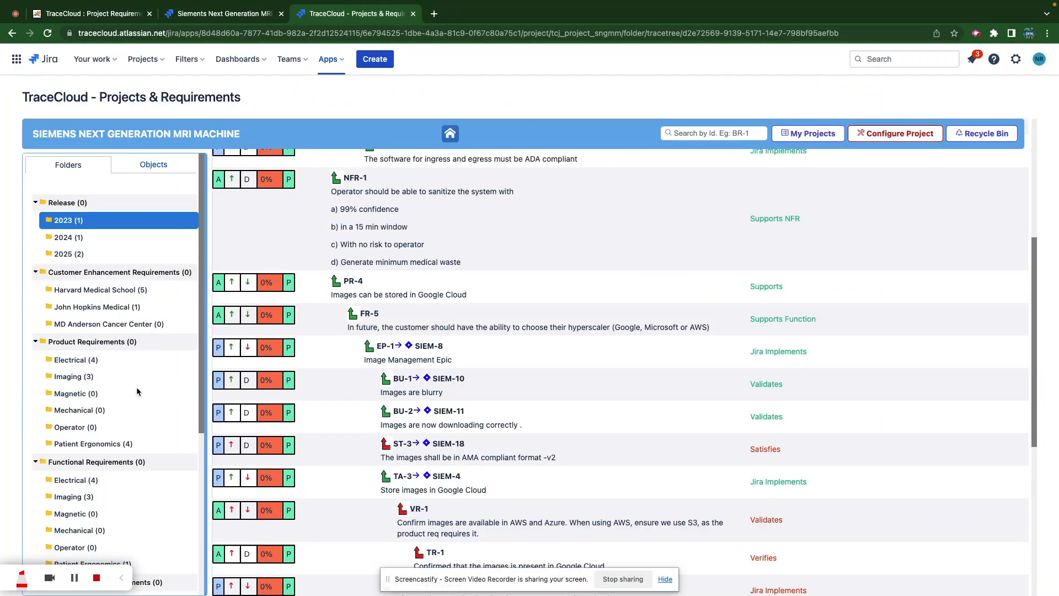
pyautogui.click(400, 477)
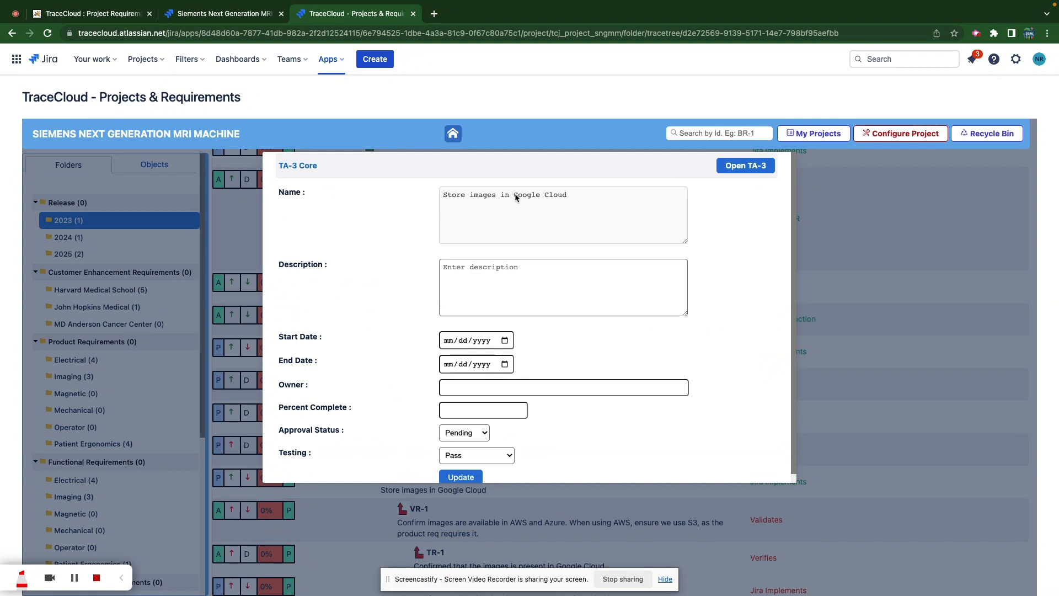
pyautogui.click(318, 521)
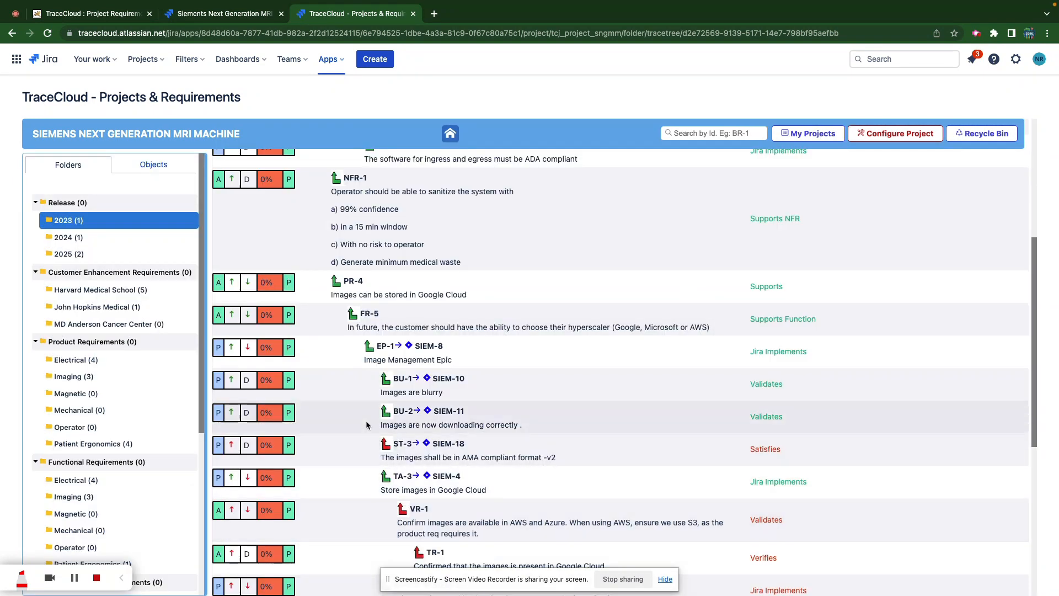
pyautogui.scroll(5, 369, 370)
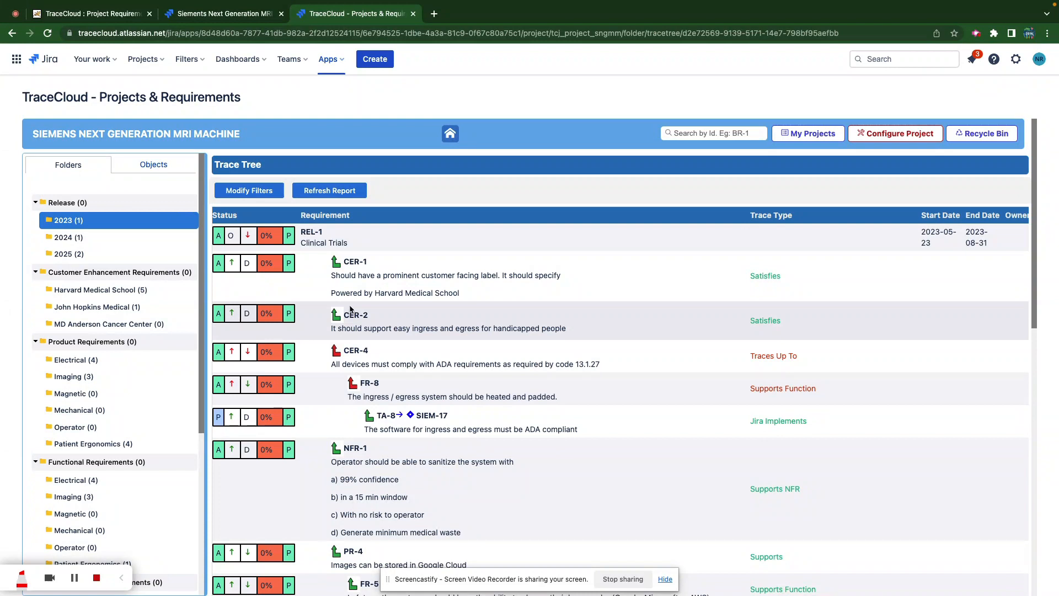
# - Scroll the trace tree and open the Harvard Medical School folder under Customer Enhancement Requirements
pyautogui.scroll(-10, 349, 377)
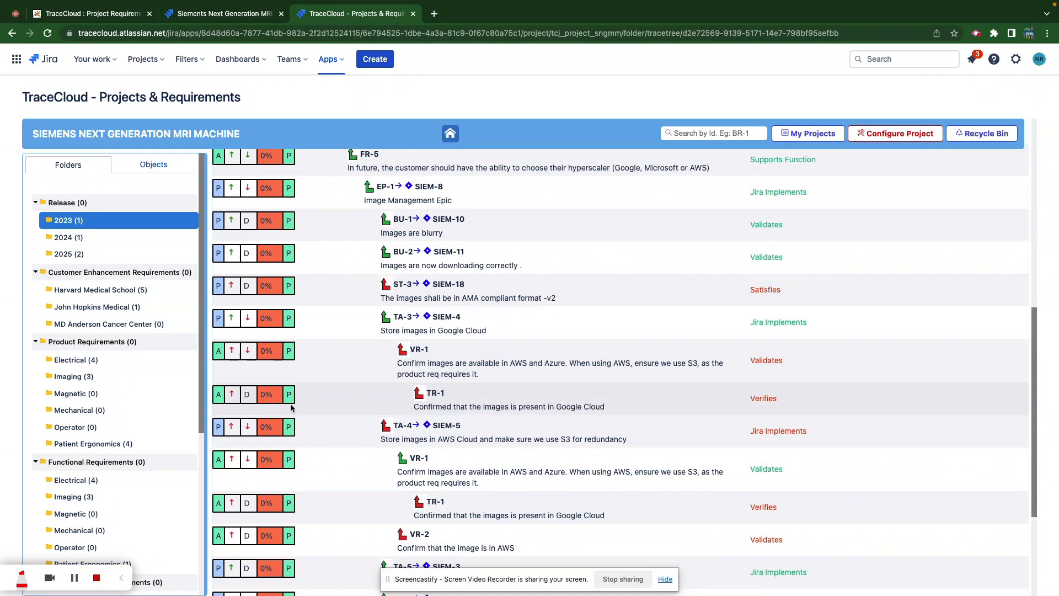
pyautogui.click(126, 294)
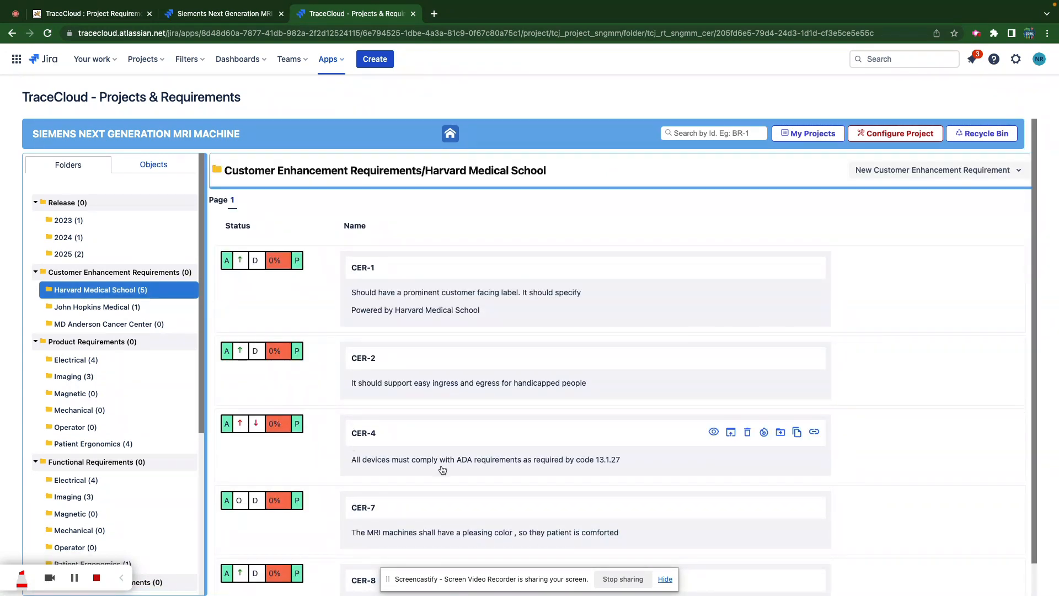
# - On CER-4's Traceability tab, clear the suspect flags on its REL-1 and FR-8 traces, then return to the folder
pyautogui.click(421, 459)
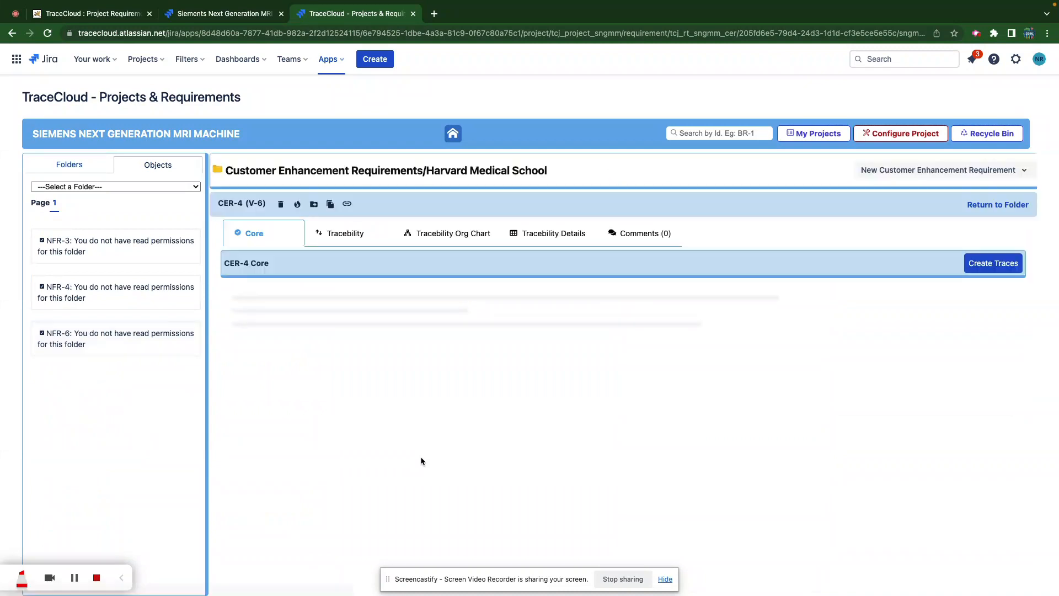
pyautogui.click(343, 234)
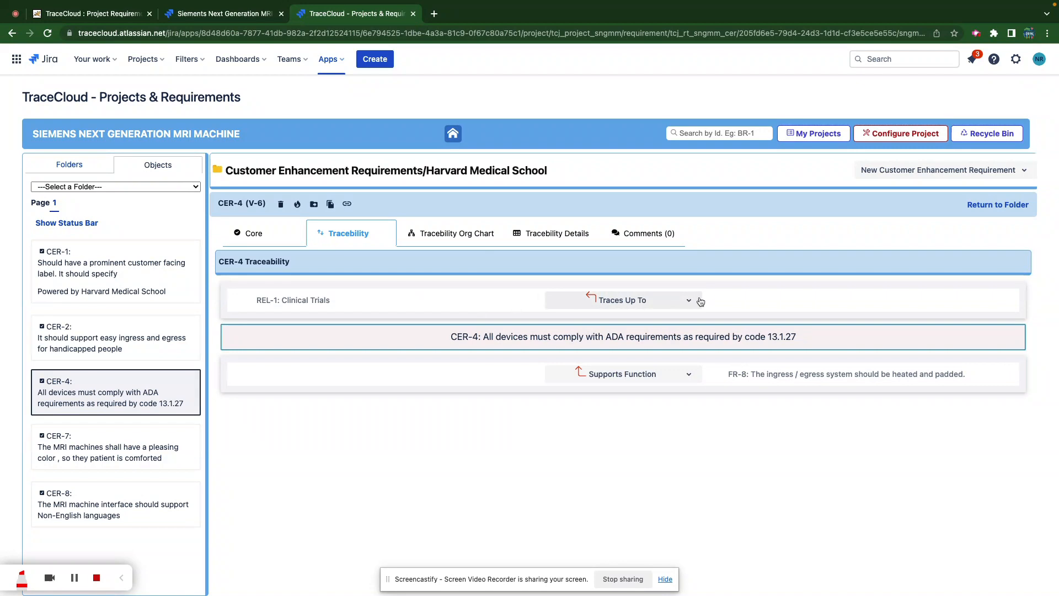
pyautogui.click(624, 300)
pyautogui.click(750, 330)
pyautogui.click(689, 376)
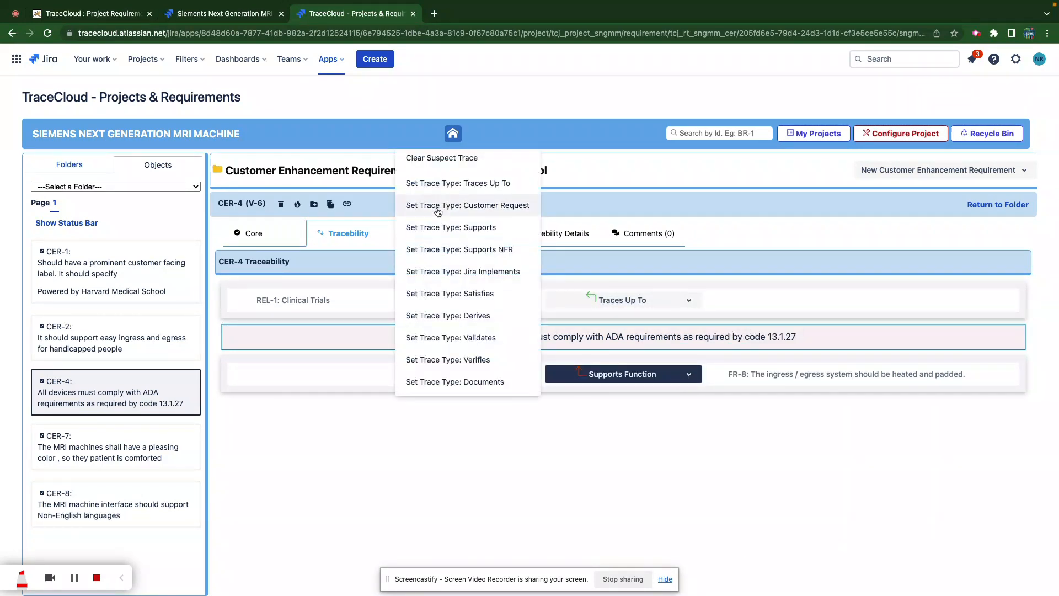
pyautogui.click(442, 160)
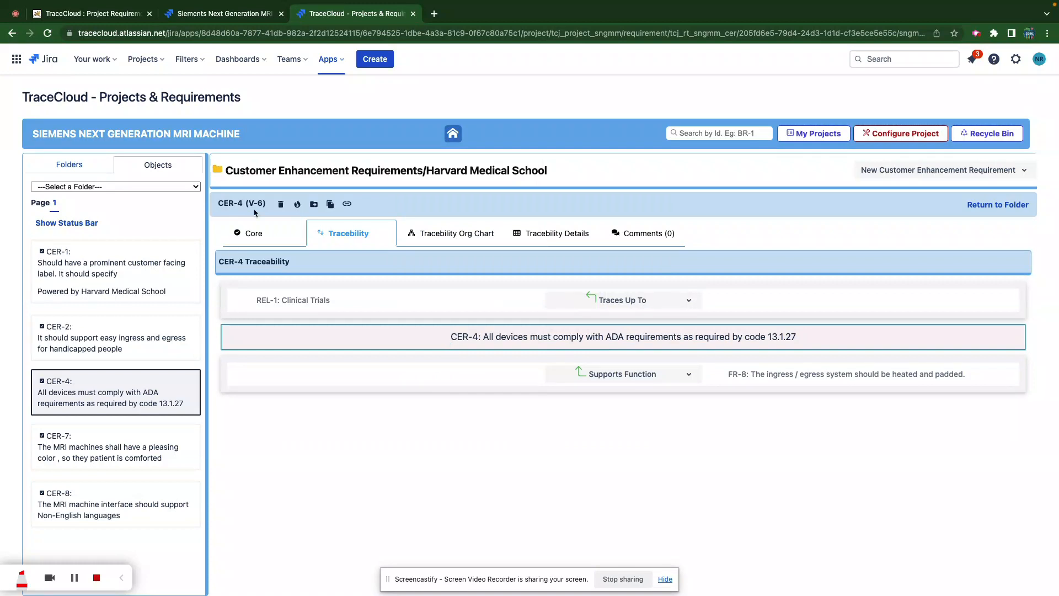
pyautogui.click(1002, 205)
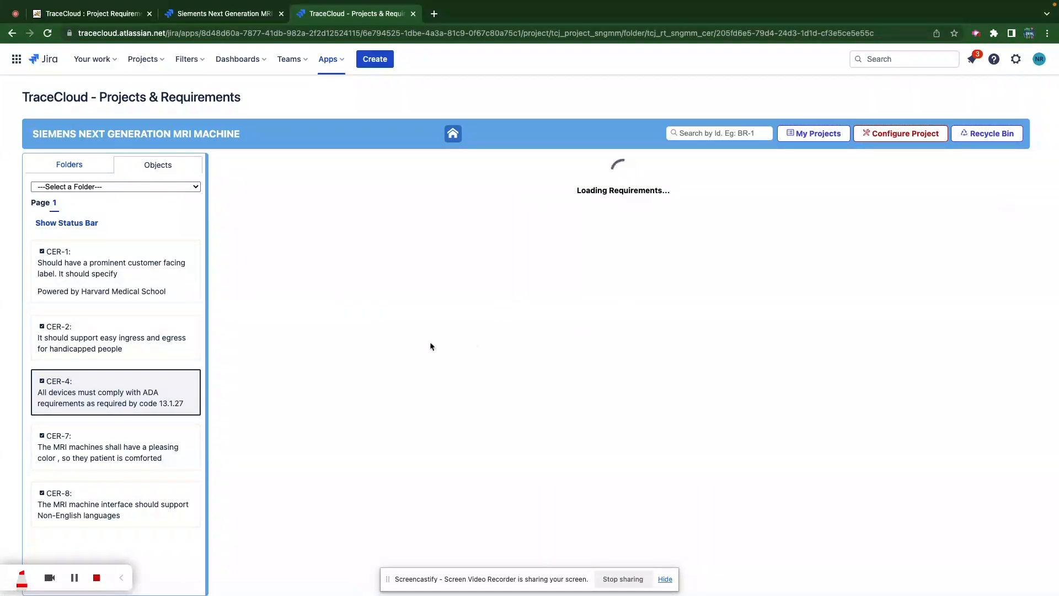
pyautogui.scroll(-1, 287, 358)
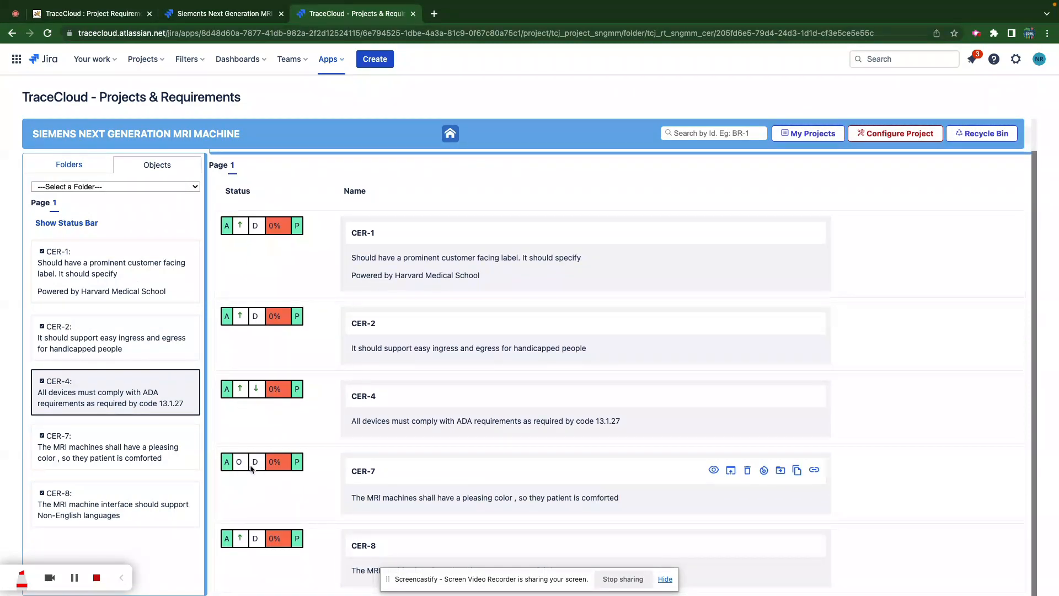
# - Trace CER-7 to REL-1 in the 2023 folder as a Customer Request, then return to the list
pyautogui.click(377, 494)
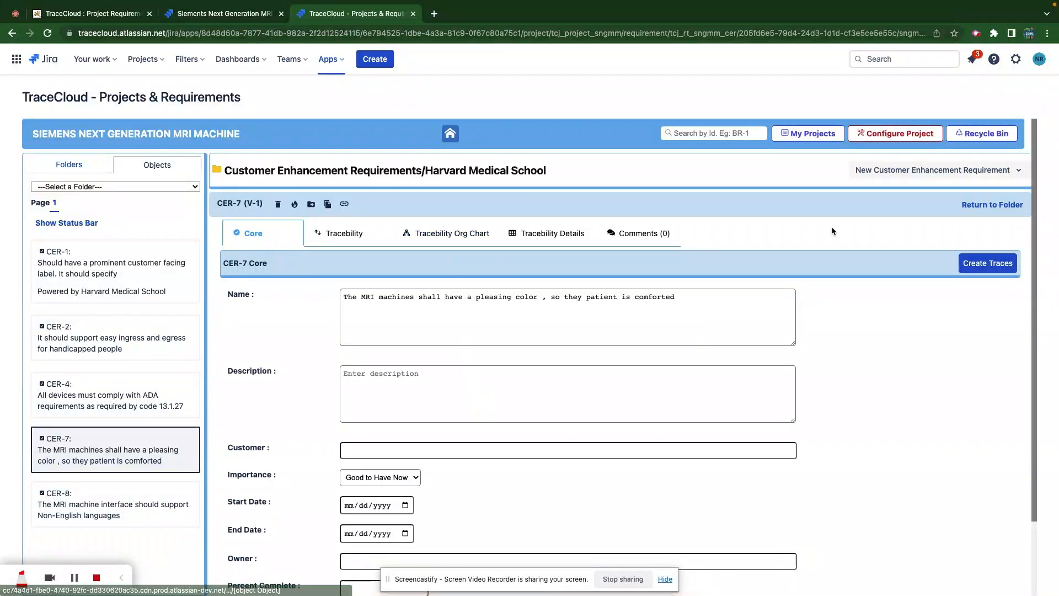
pyautogui.click(993, 264)
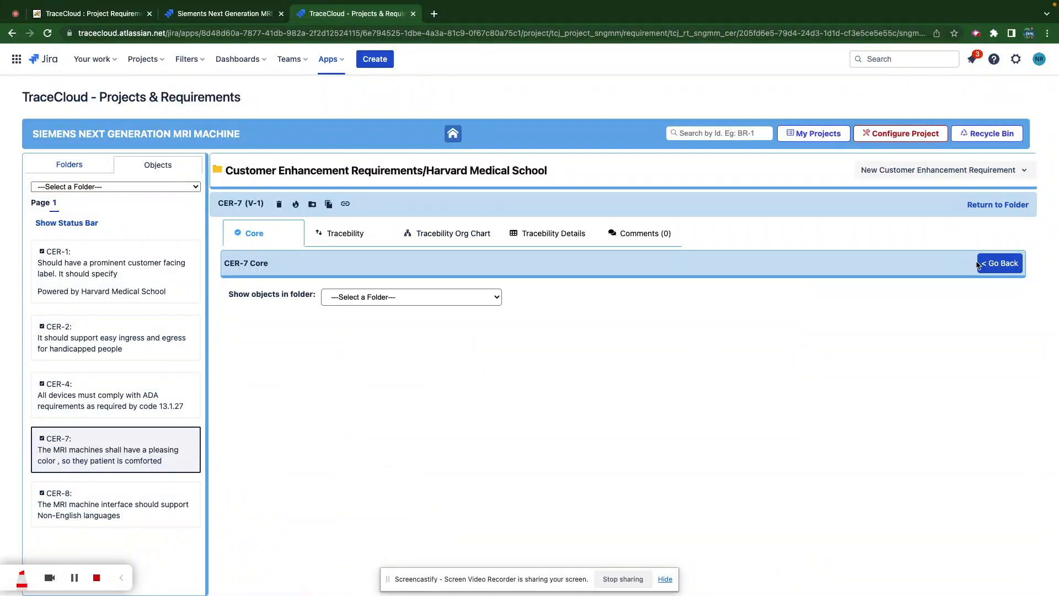
pyautogui.click(447, 299)
pyautogui.click(367, 322)
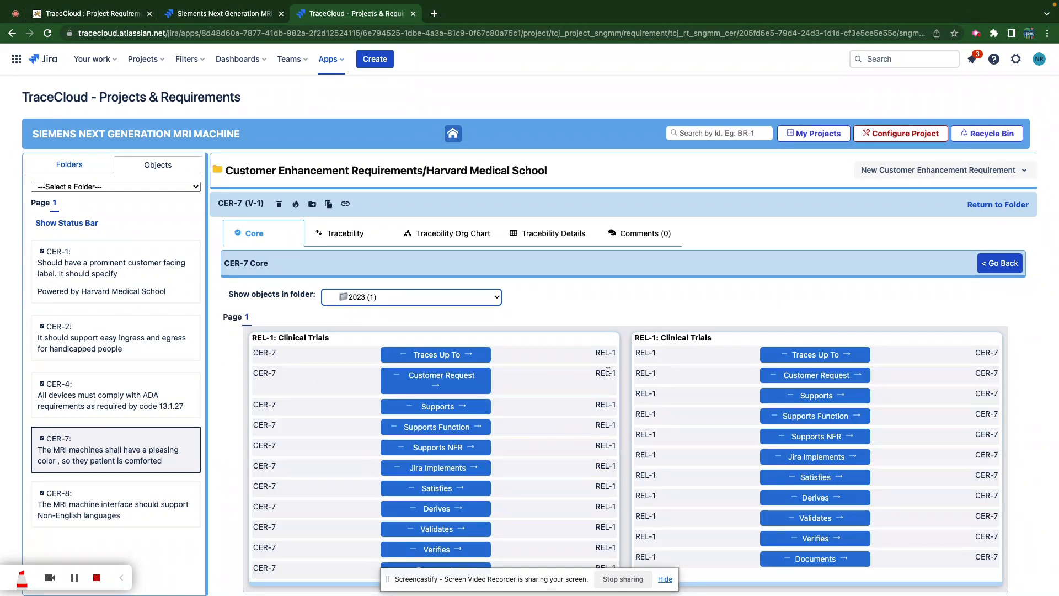
pyautogui.click(447, 381)
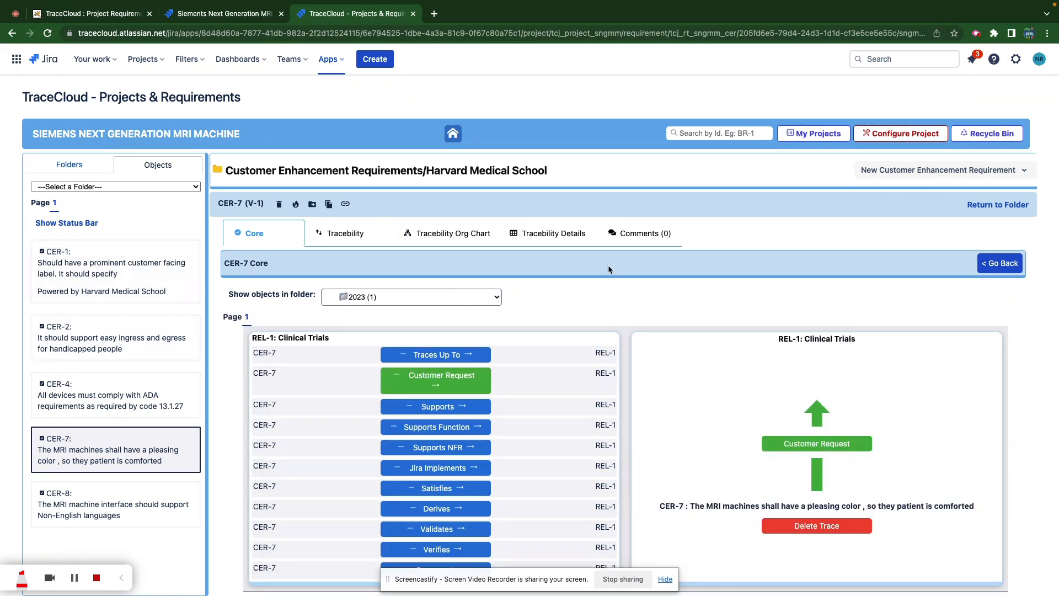
pyautogui.click(992, 204)
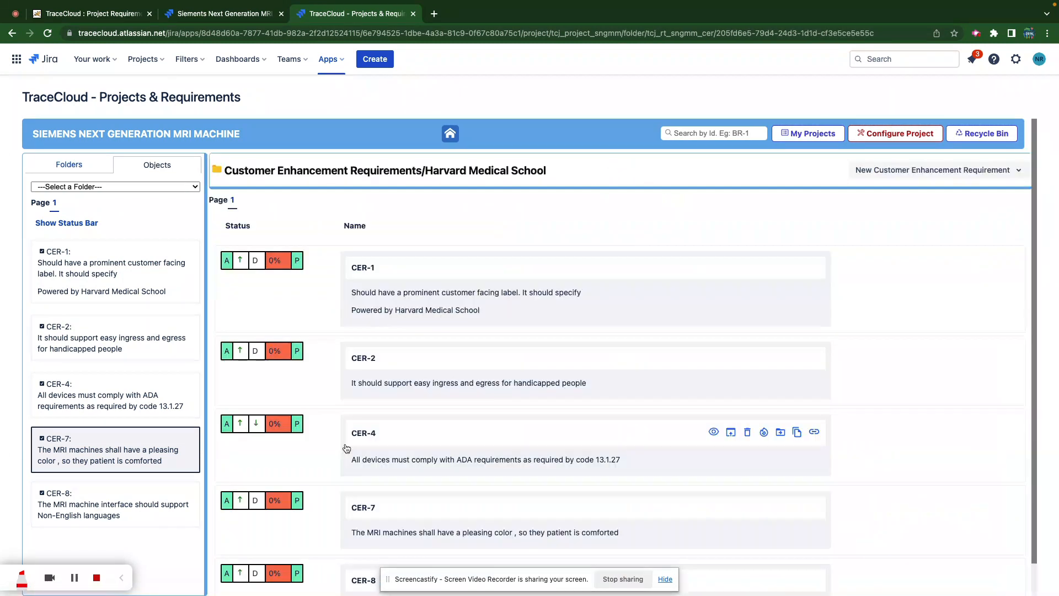
pyautogui.scroll(-1, 347, 448)
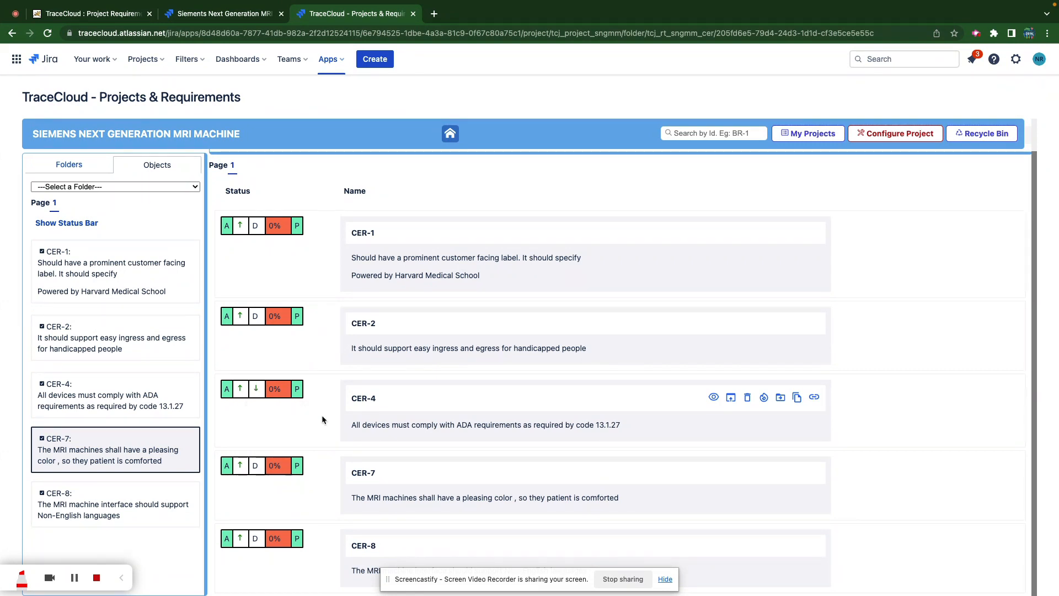
# - Change CER-4's code number from 13.1.27 to 13.1.28, save it as V-7, and view its traces
pyautogui.click(371, 425)
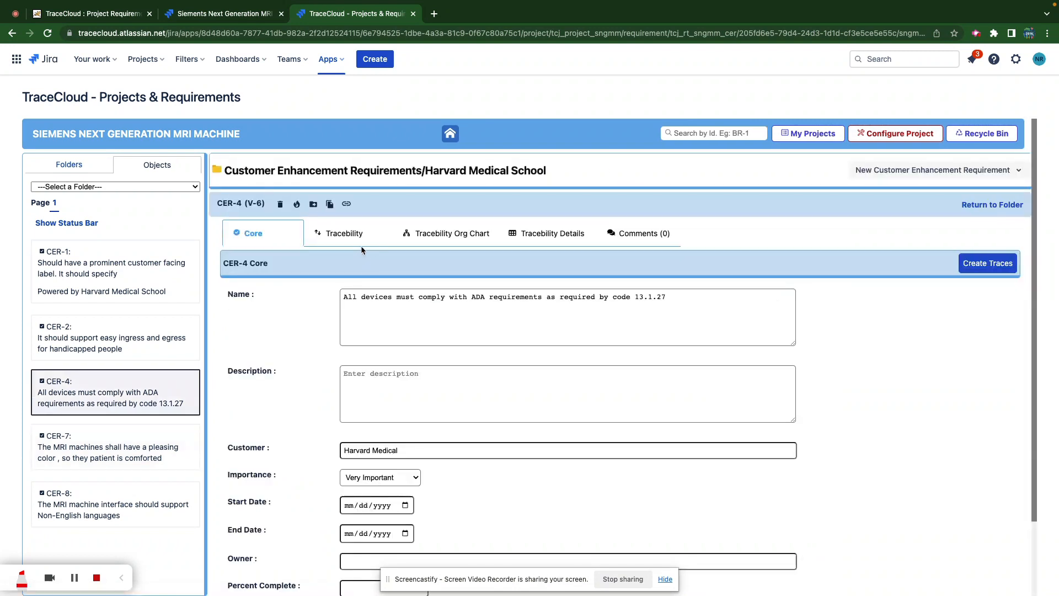
pyautogui.click(360, 238)
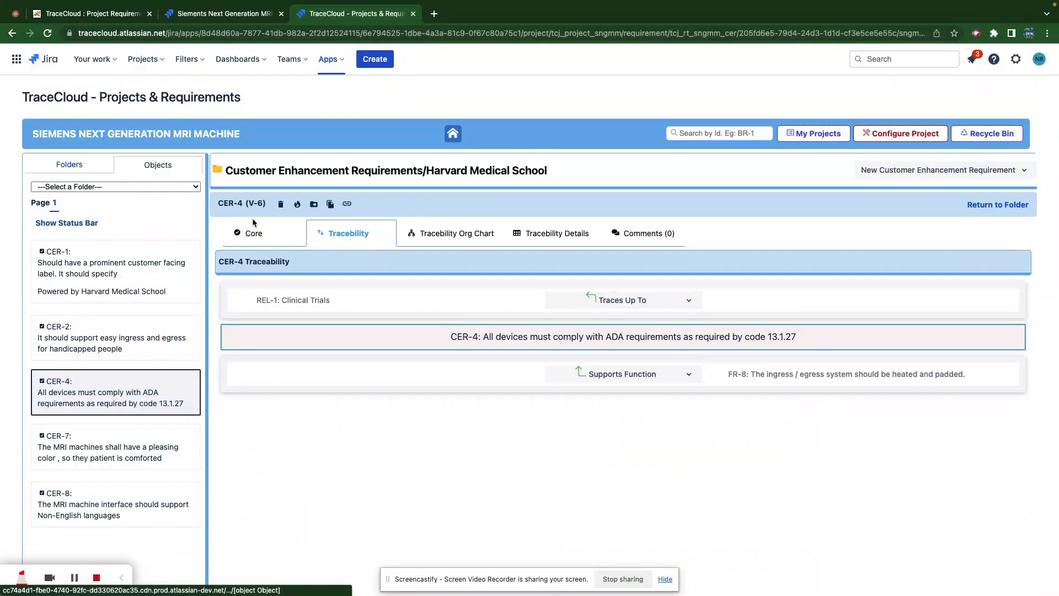
pyautogui.click(250, 236)
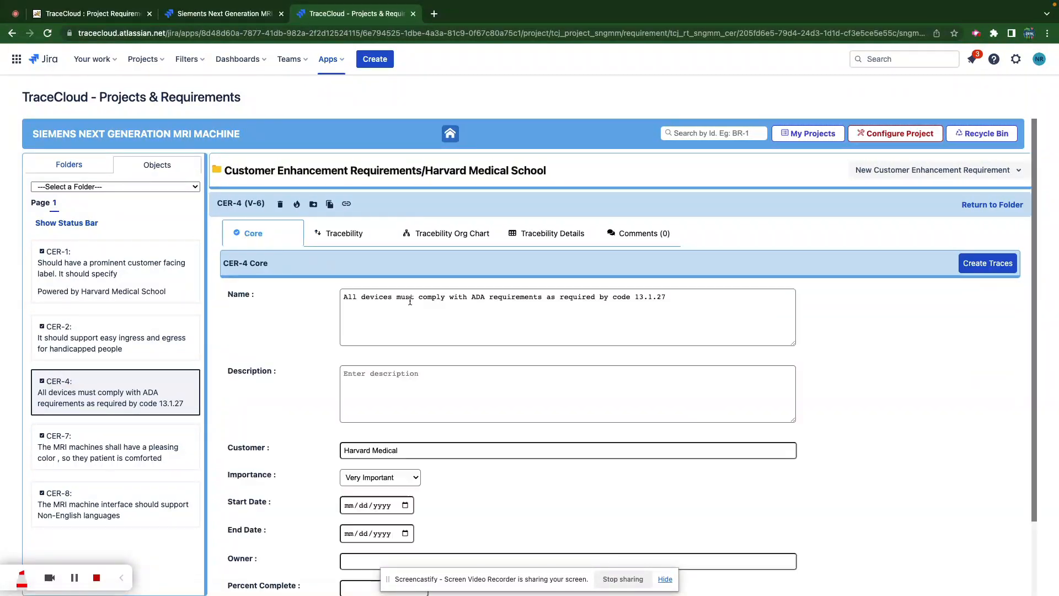
pyautogui.click(674, 299)
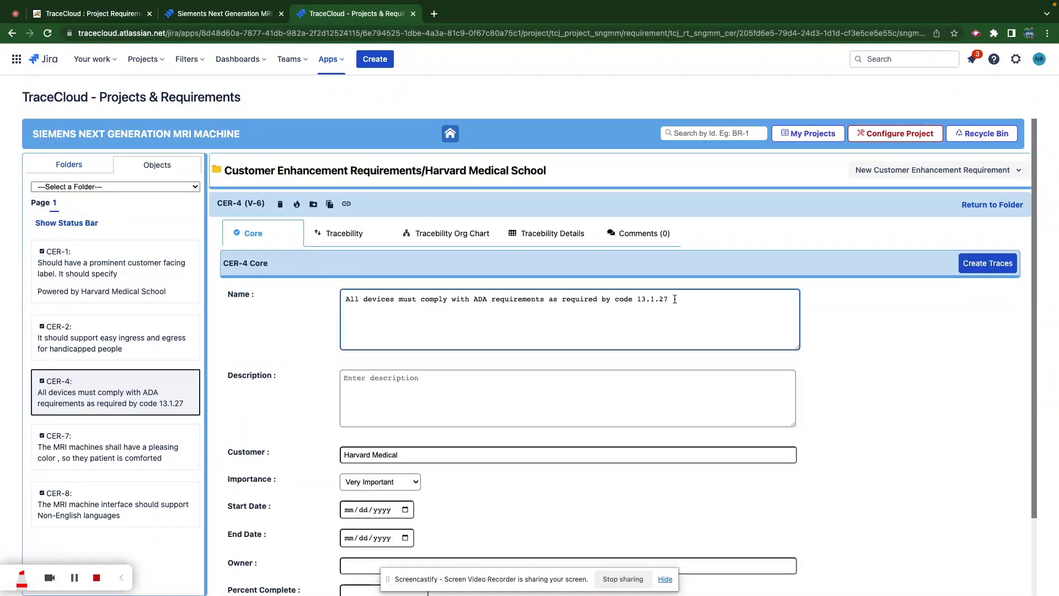
pyautogui.press('BackSpace')
pyautogui.write('8')
pyautogui.scroll(-1, 465, 388)
pyautogui.scroll(-3, 465, 388)
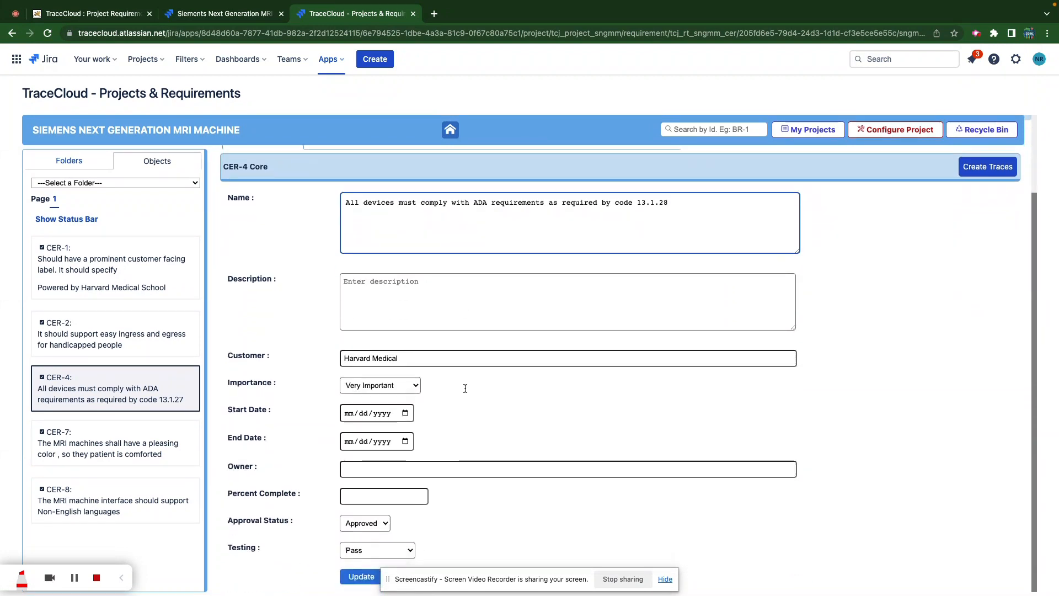
pyautogui.click(361, 579)
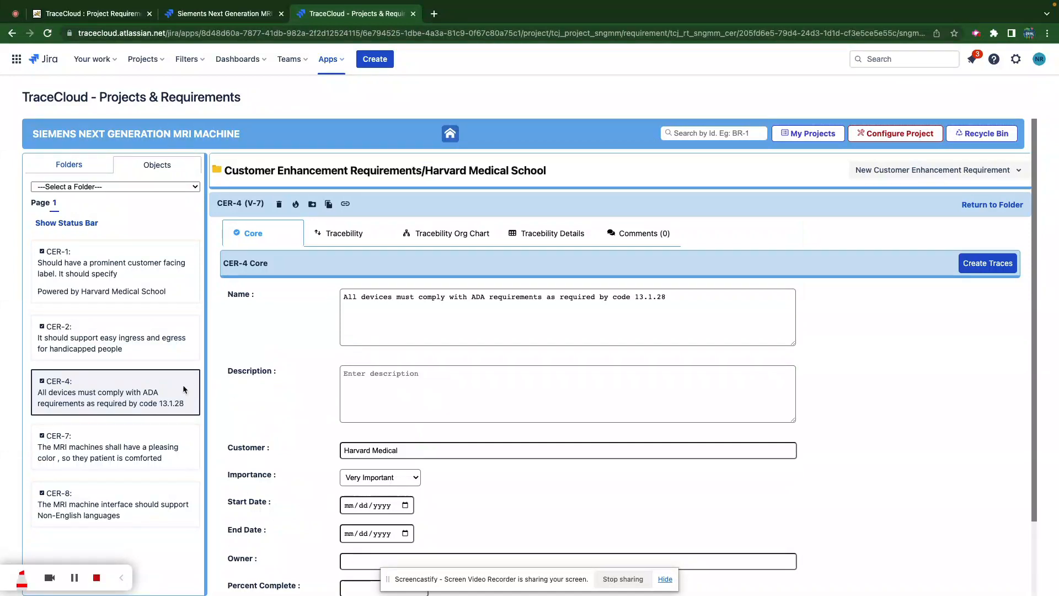
pyautogui.click(345, 233)
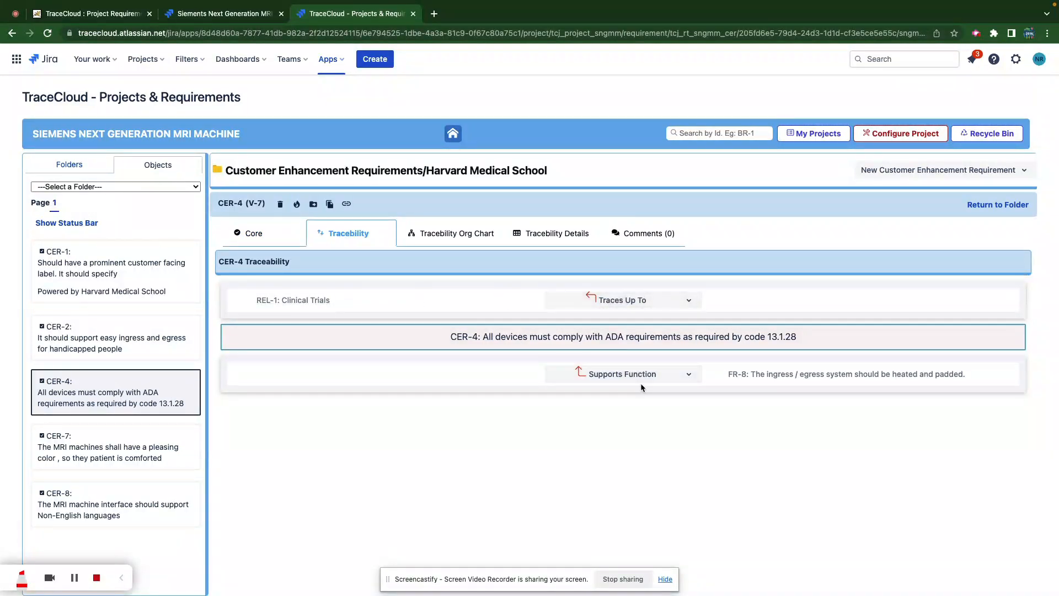
# - Open FR-8 from CER-4's traces, review its CER-4 Supports Function trace, and return to its Core details
pyautogui.click(786, 375)
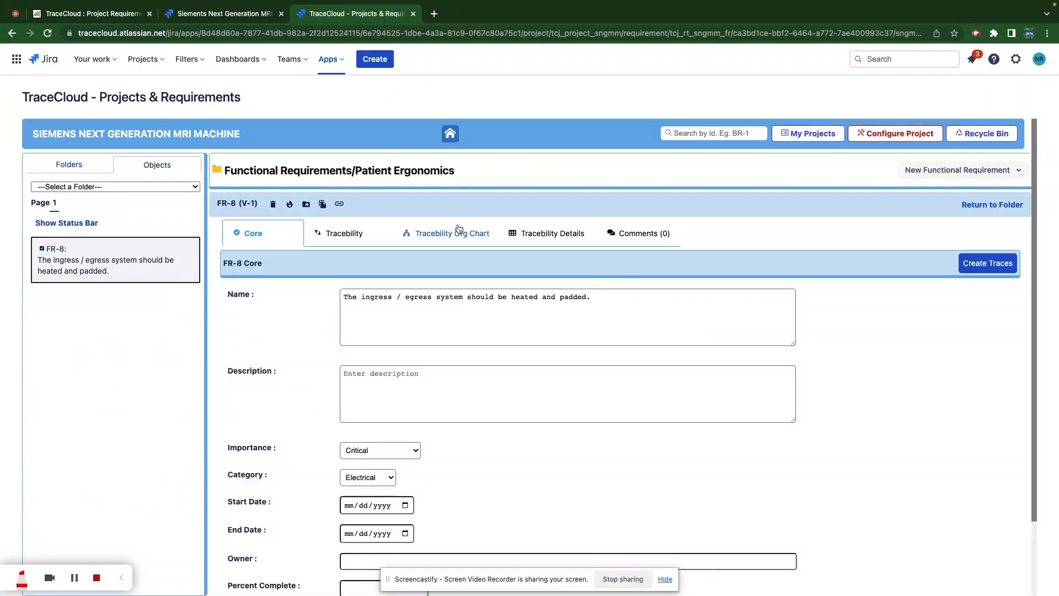
pyautogui.click(349, 234)
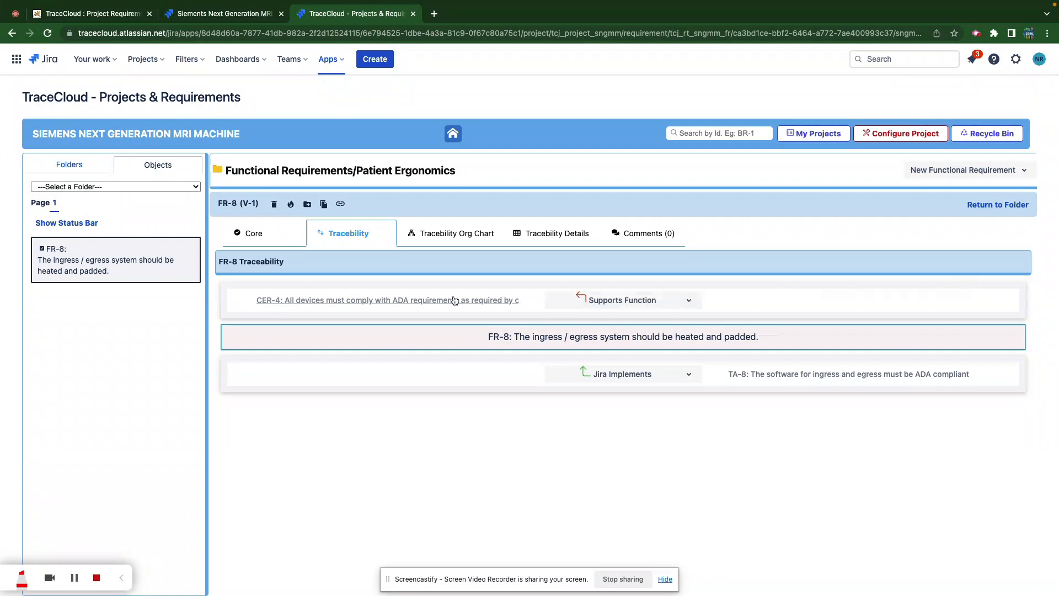
pyautogui.click(254, 234)
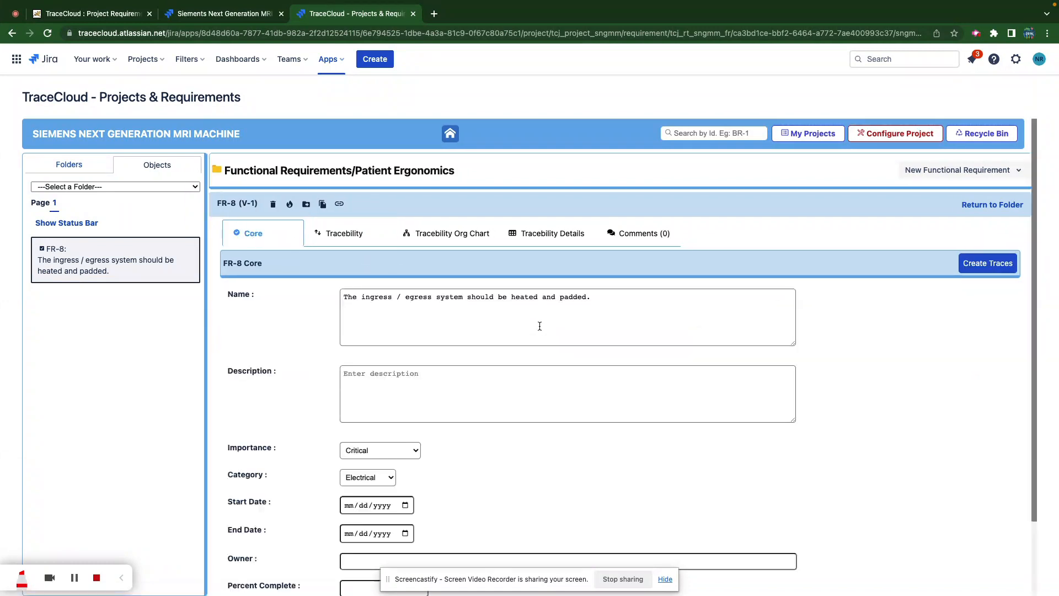
pyautogui.click(600, 303)
pyautogui.click(353, 234)
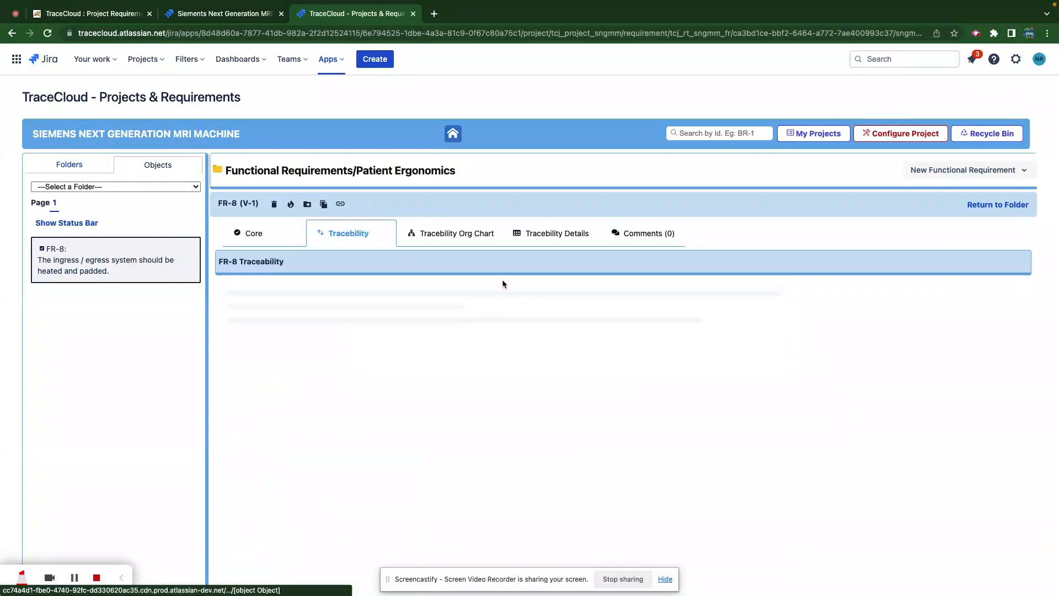
pyautogui.click(687, 305)
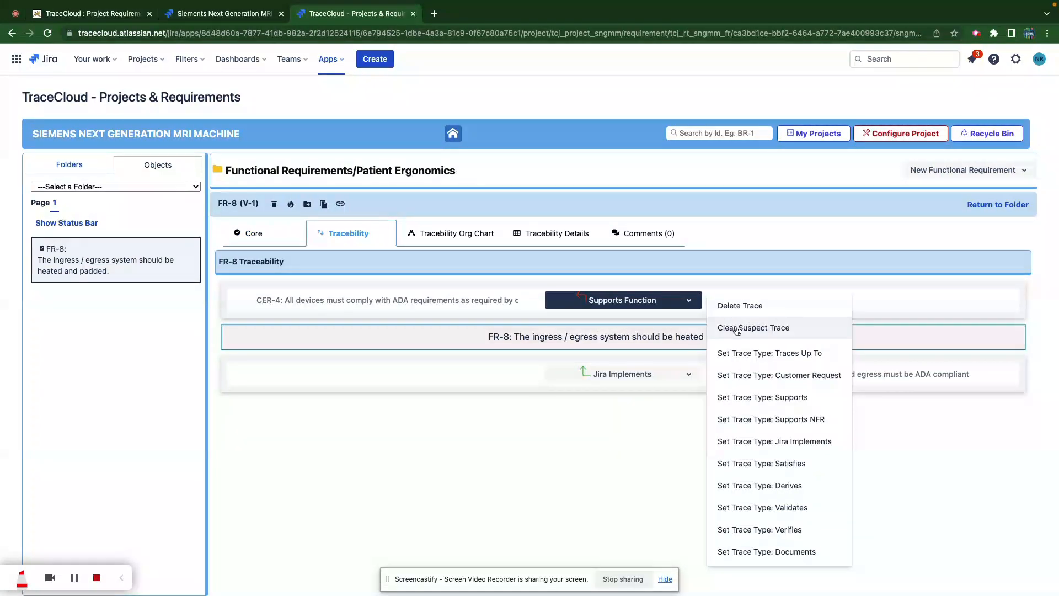
pyautogui.click(272, 234)
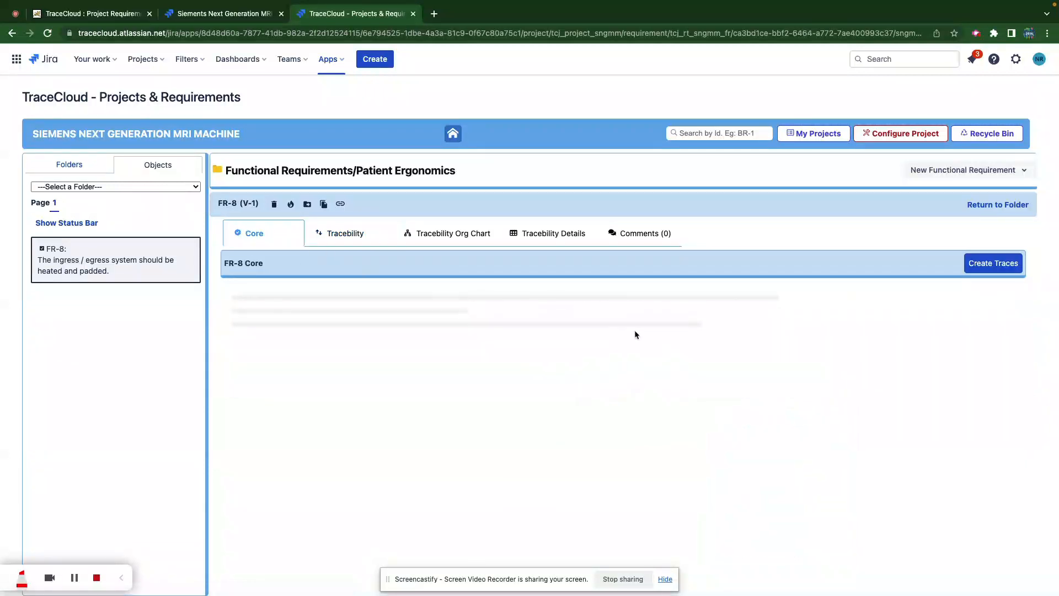
# - Append 'Needs to change to support a higher level change.' to FR-8's name and save
pyautogui.click(629, 306)
pyautogui.write('Needs to change to suppo')
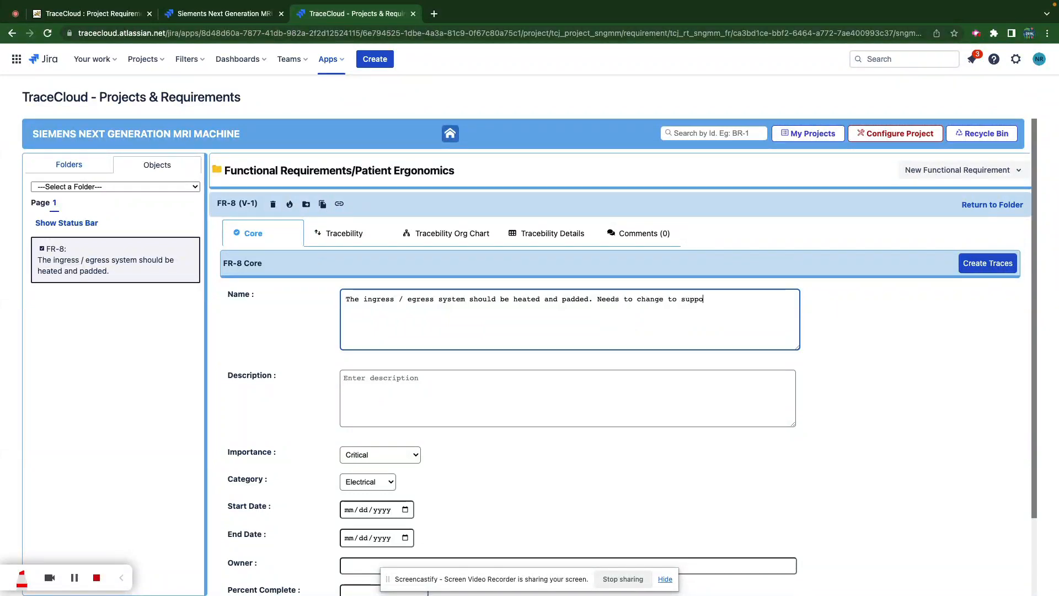
pyautogui.write('rt a higher level change.')
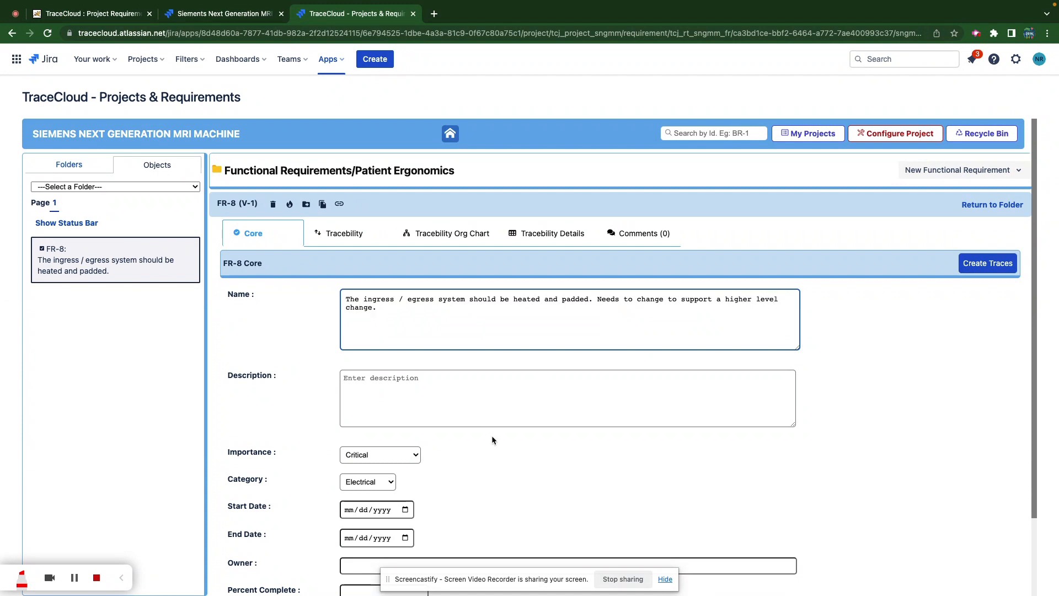
pyautogui.scroll(-3, 491, 435)
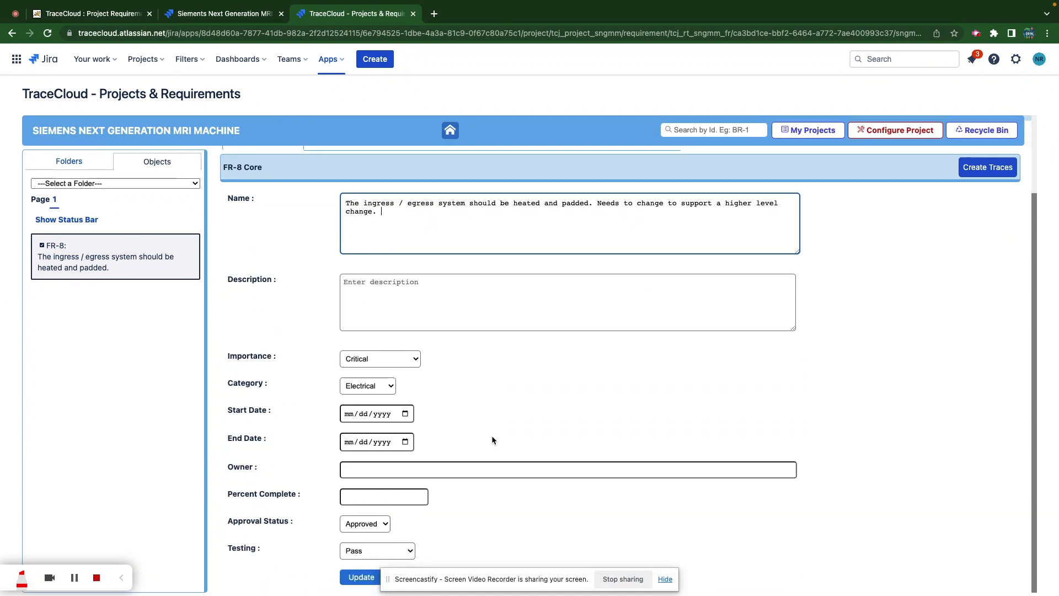
pyautogui.click(355, 579)
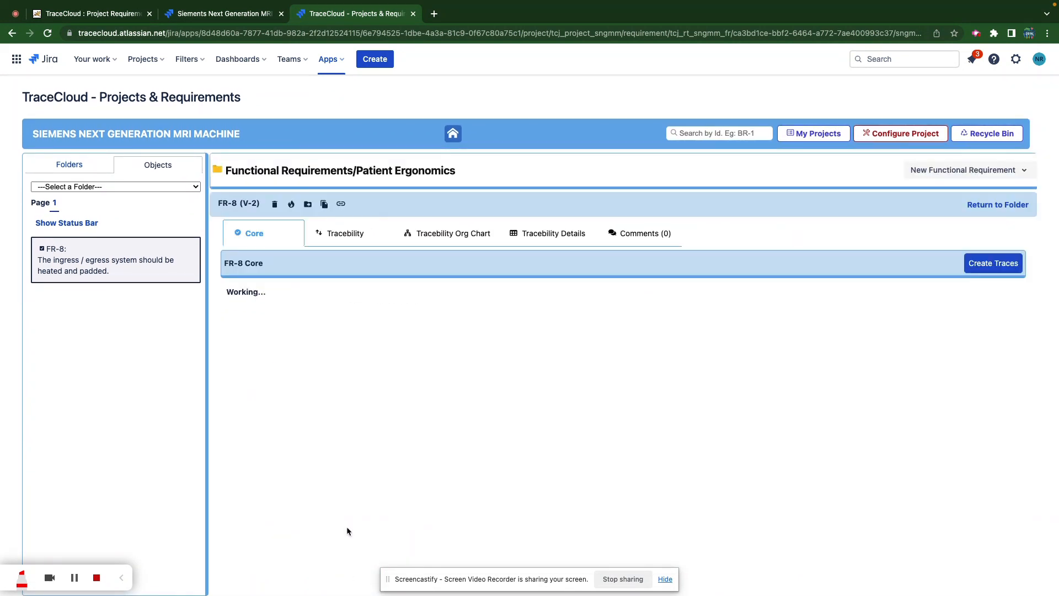
# - Clear the suspect flag on FR-8's CER-4 trace, then open implementing task TA-8
pyautogui.click(354, 237)
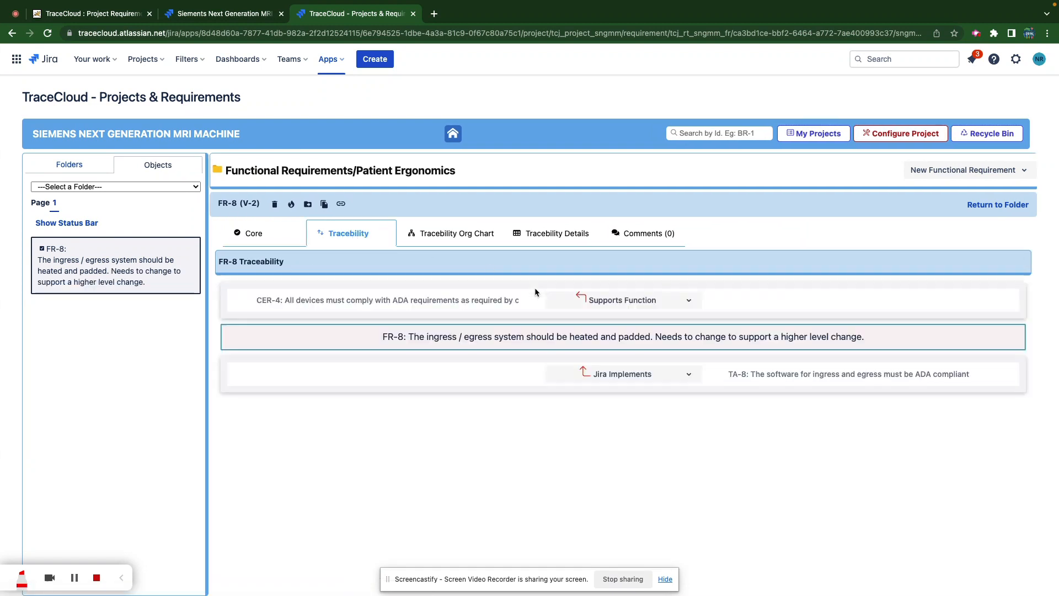
pyautogui.click(696, 304)
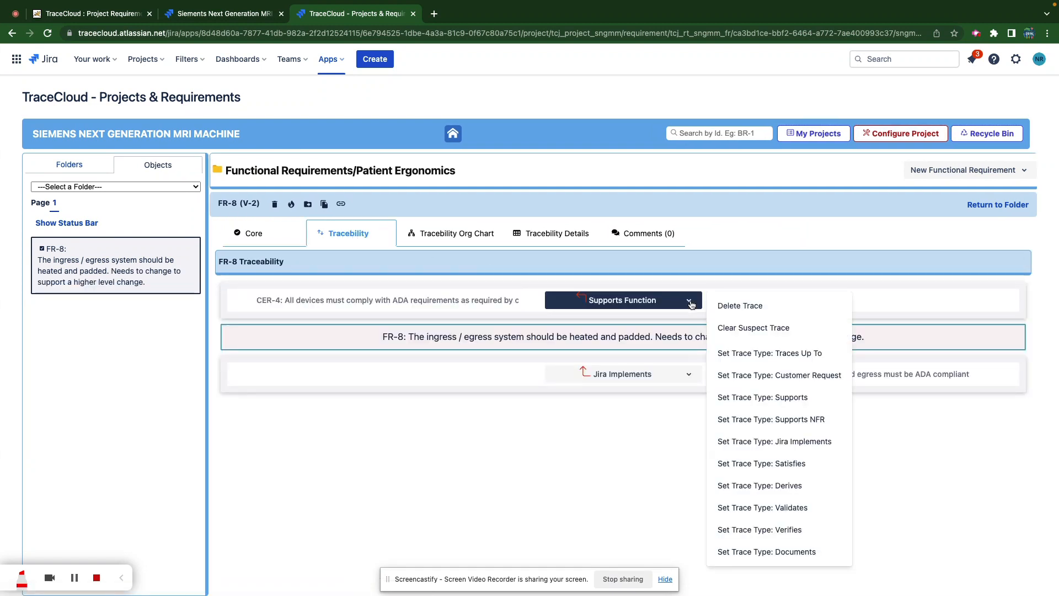
pyautogui.click(749, 325)
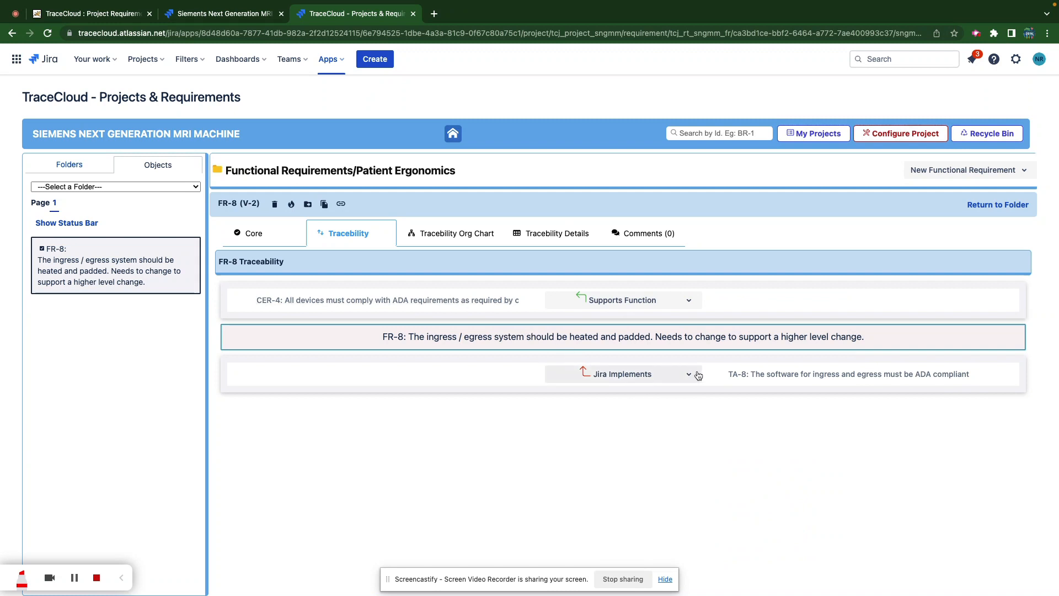
pyautogui.click(758, 378)
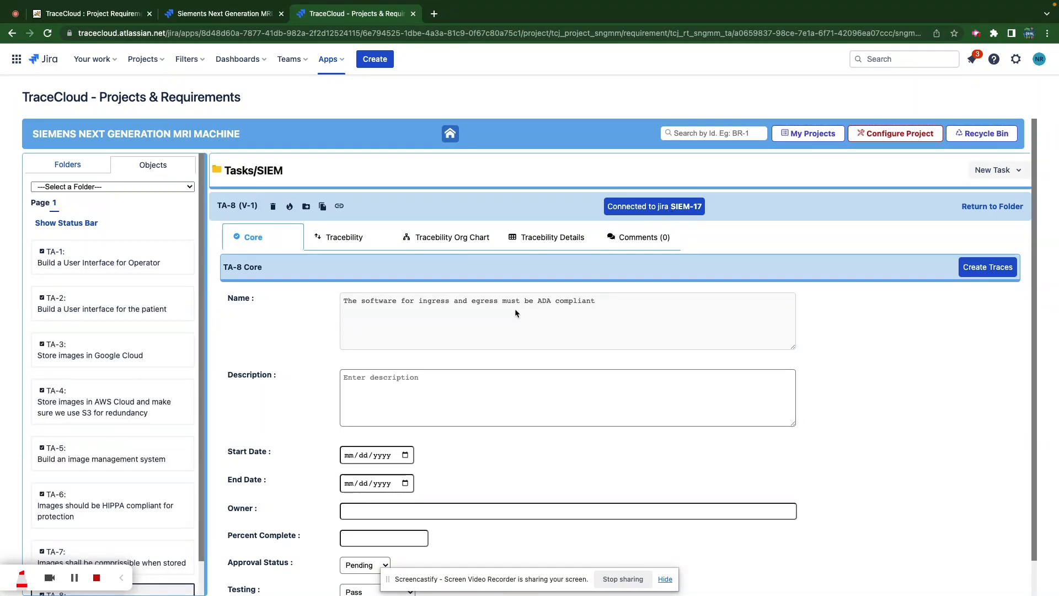
# - Open Jira issue SIEM-17 from TA-8's 'Connected to jira SIEM-17' badge
pyautogui.click(650, 208)
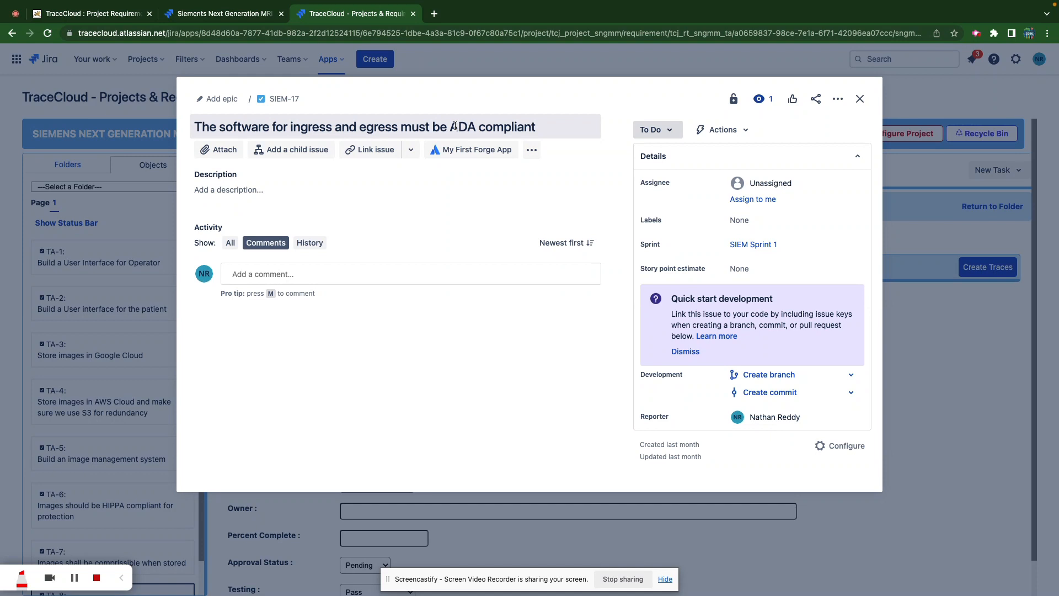
# - Append ', according to the updated higher level requirements.' to SIEM-17's title, then return to Tasks/SIEM
pyautogui.click(454, 126)
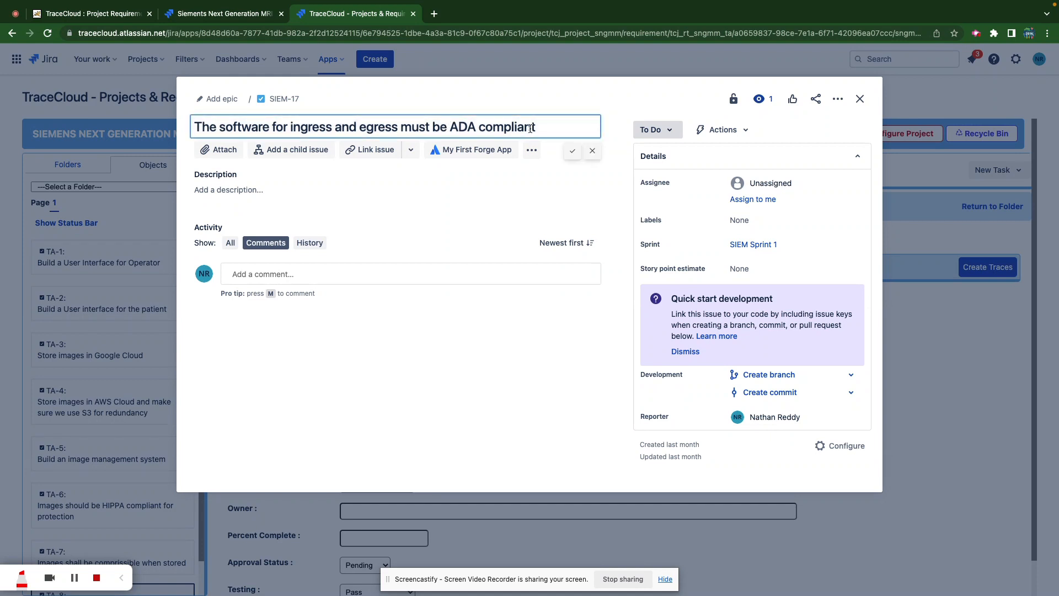
pyautogui.write('. ac')
pyautogui.press('BackSpace')
pyautogui.press('BackSpace')
pyautogui.press('BackSpace')
pyautogui.press('BackSpace')
pyautogui.write(', according to the updated')
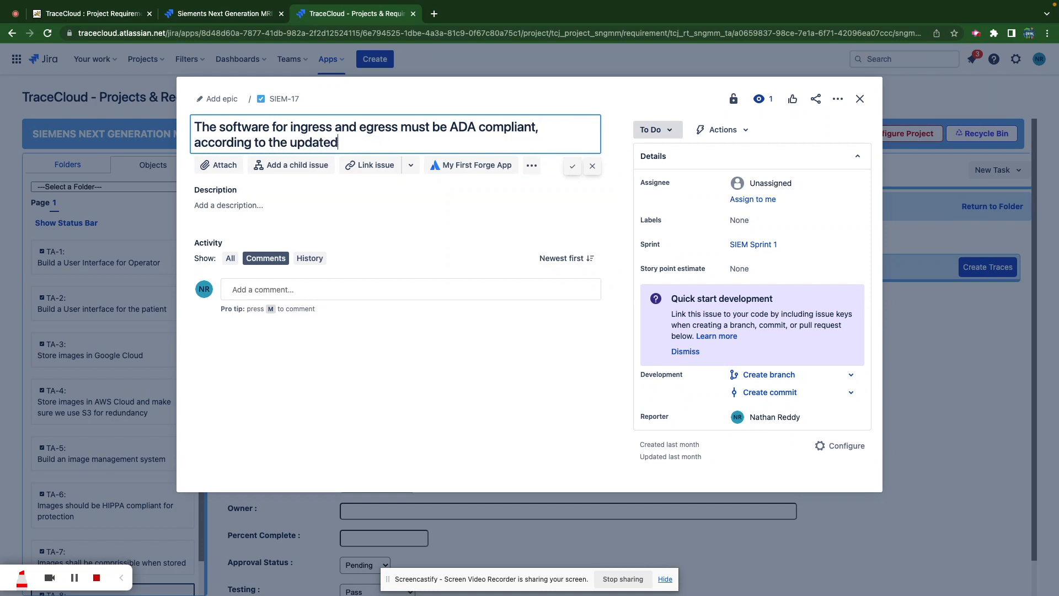
pyautogui.write(' higher level requirements.')
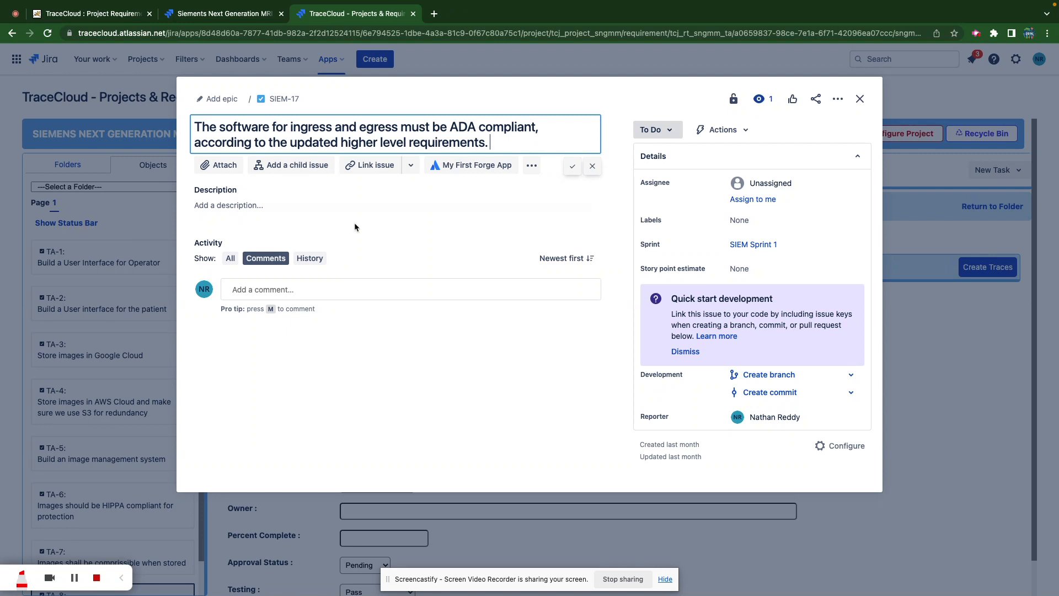
pyautogui.click(432, 207)
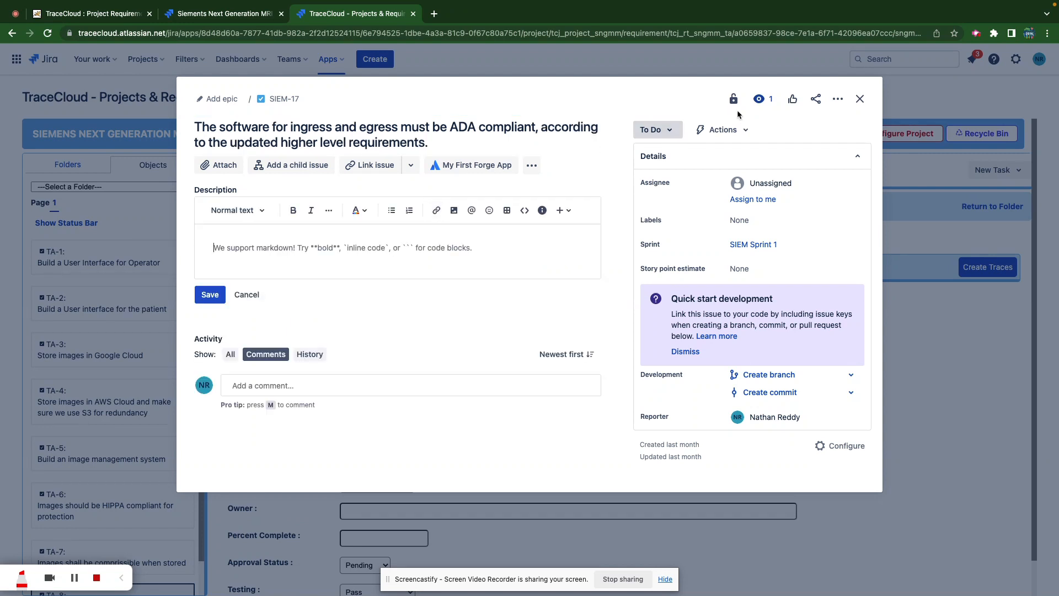
pyautogui.click(859, 101)
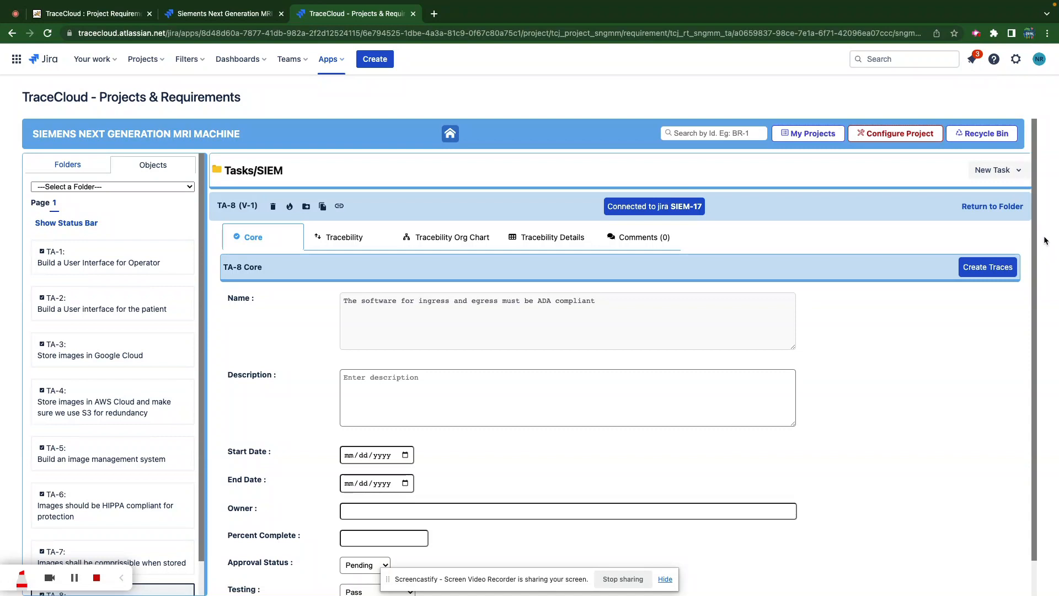
pyautogui.click(980, 206)
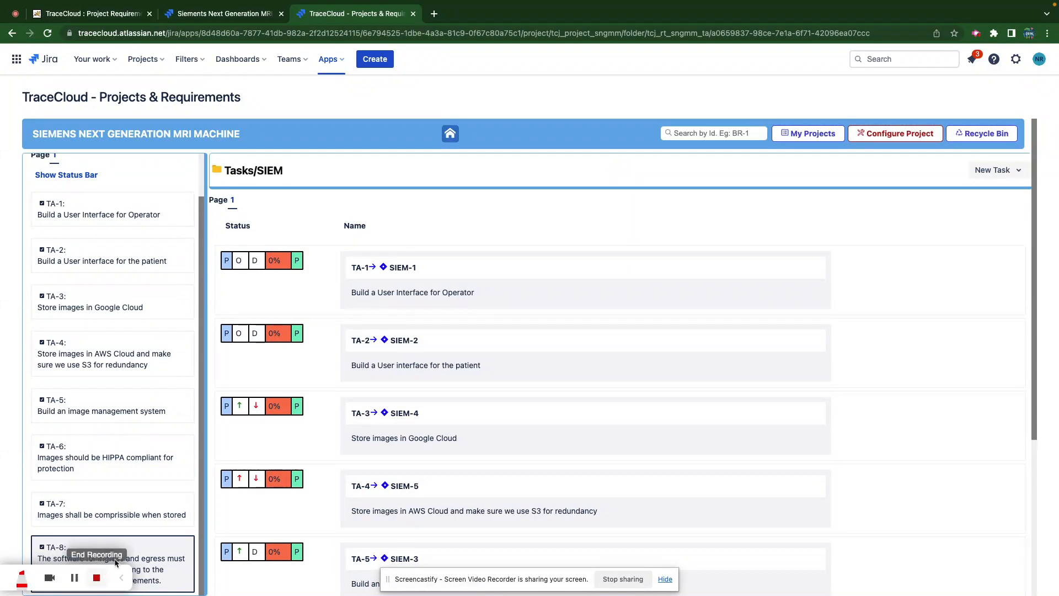
# - Reopen TA-8 to check its V-2 synced name and view its Jira Implements trace from FR-8
pyautogui.click(143, 554)
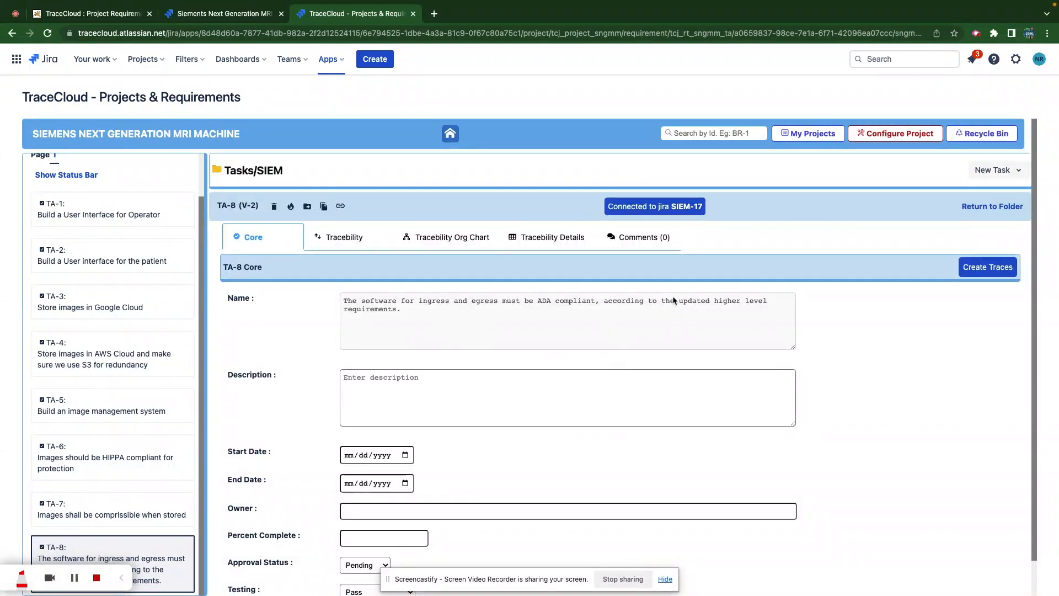
pyautogui.moveTo(601, 299); pyautogui.dragTo(624, 307)
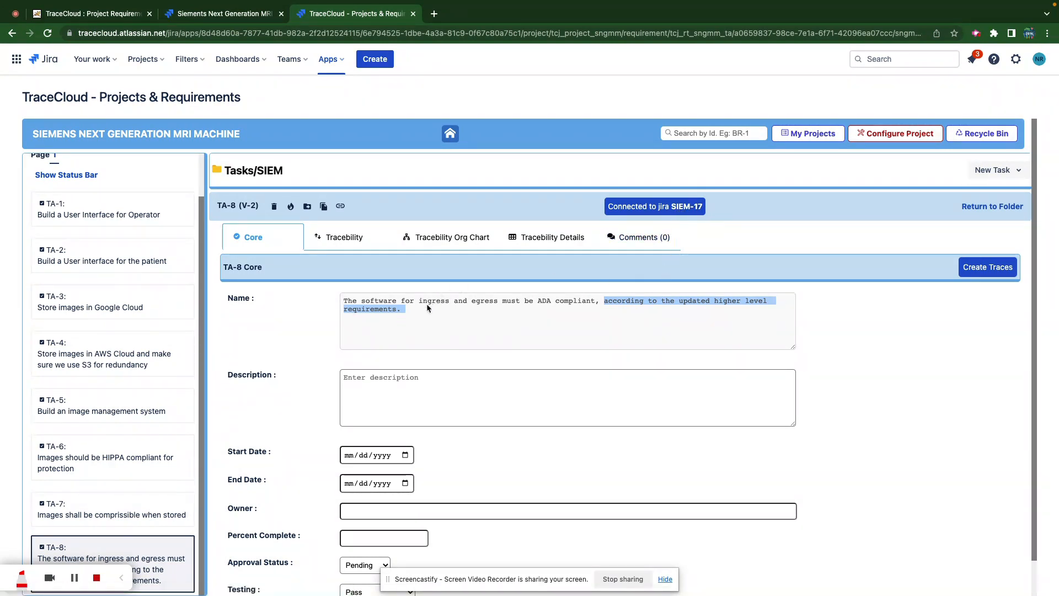
pyautogui.click(344, 243)
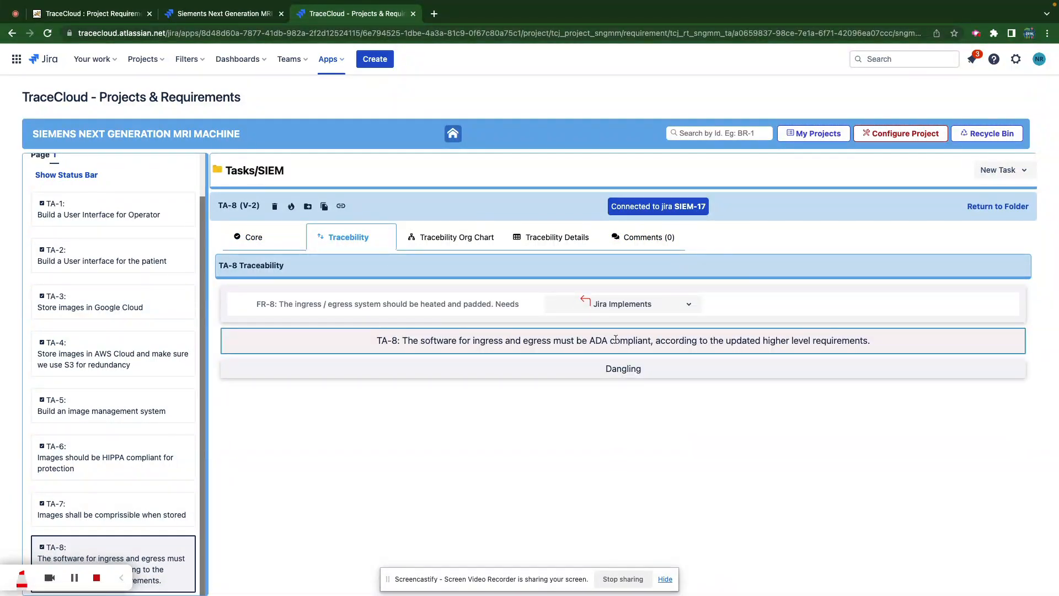
# - Clear the suspect flag on TA-8's Jira Implements trace to FR-8
pyautogui.click(688, 306)
pyautogui.click(750, 331)
pyautogui.scroll(2, 71, 167)
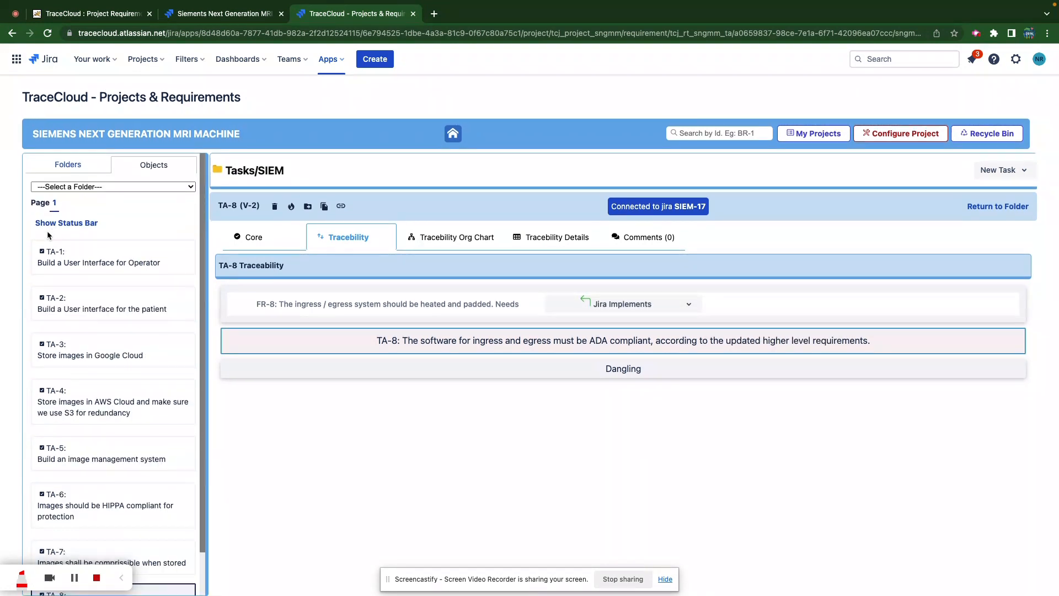
# - Browse the project's folder tree to find the Release 2023 folder
pyautogui.click(71, 167)
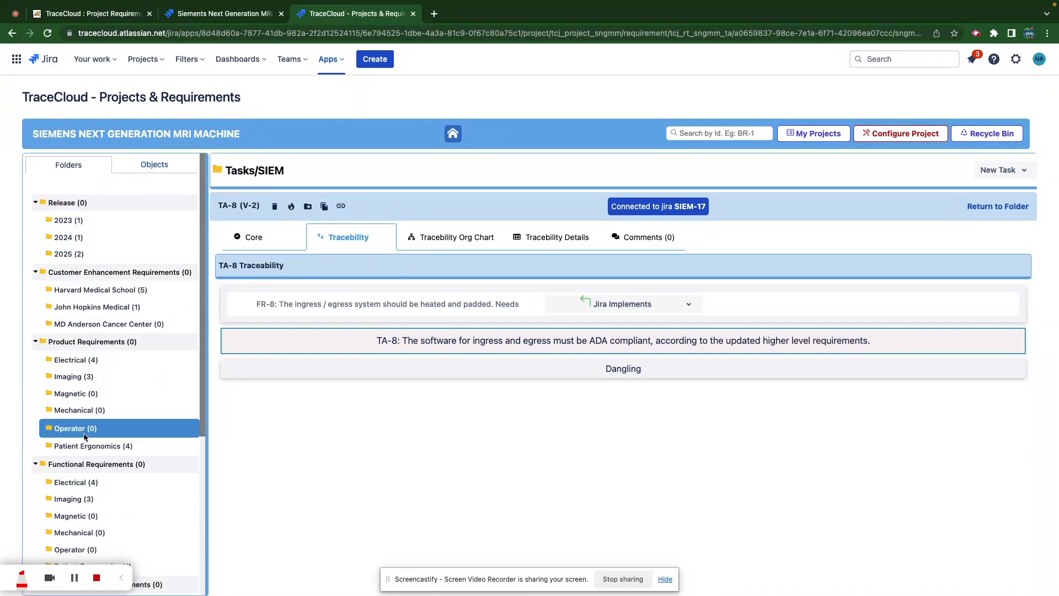
pyautogui.scroll(-3, 85, 436)
pyautogui.scroll(-2, 86, 436)
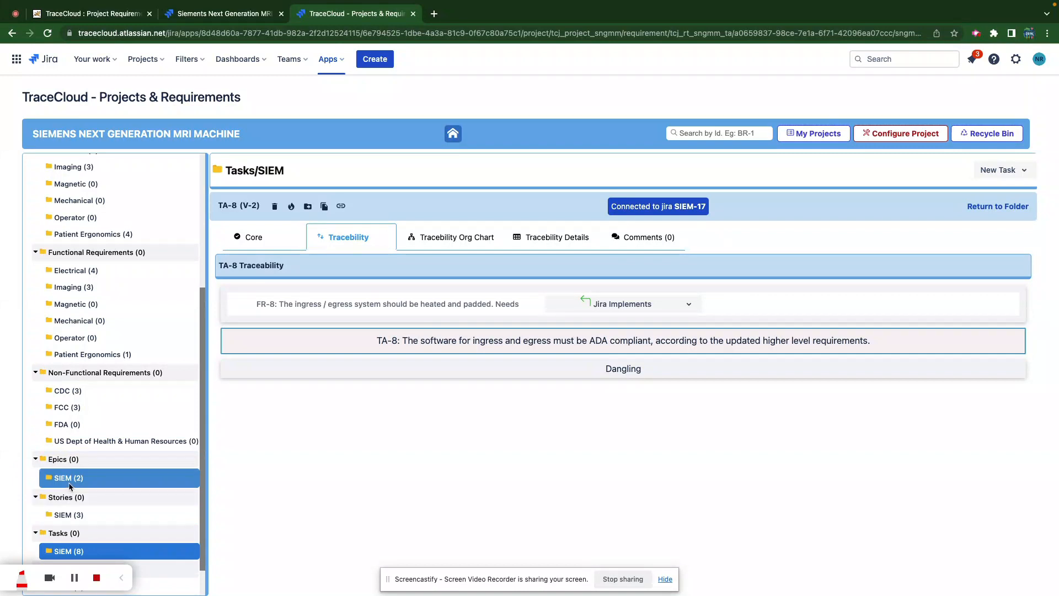
pyautogui.scroll(2, 51, 358)
pyautogui.scroll(4, 50, 359)
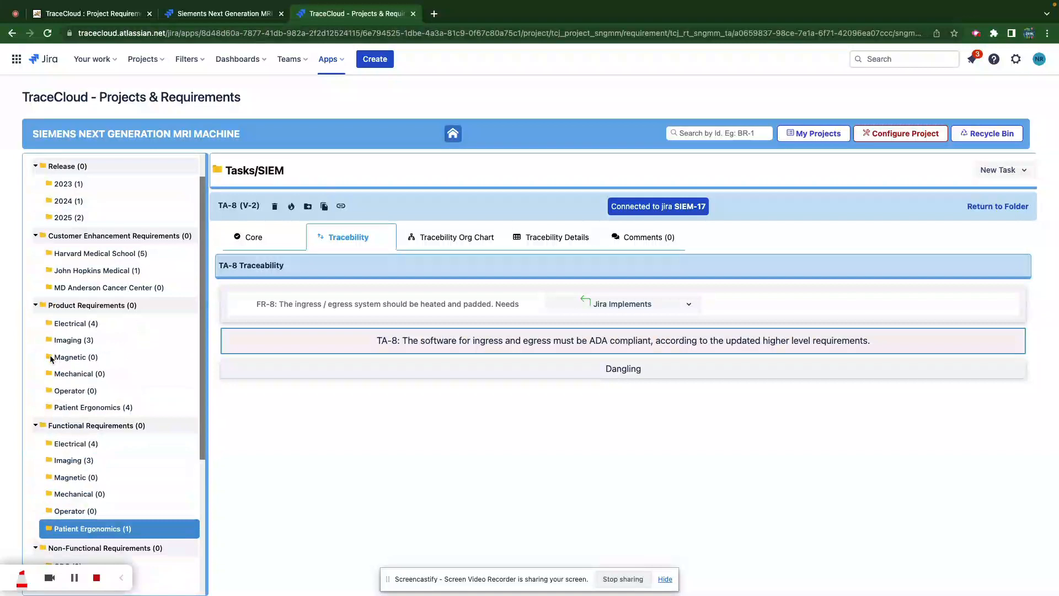
# - Generate a trace tree of depth 7 for the Release 2023 folder
pyautogui.click(76, 185)
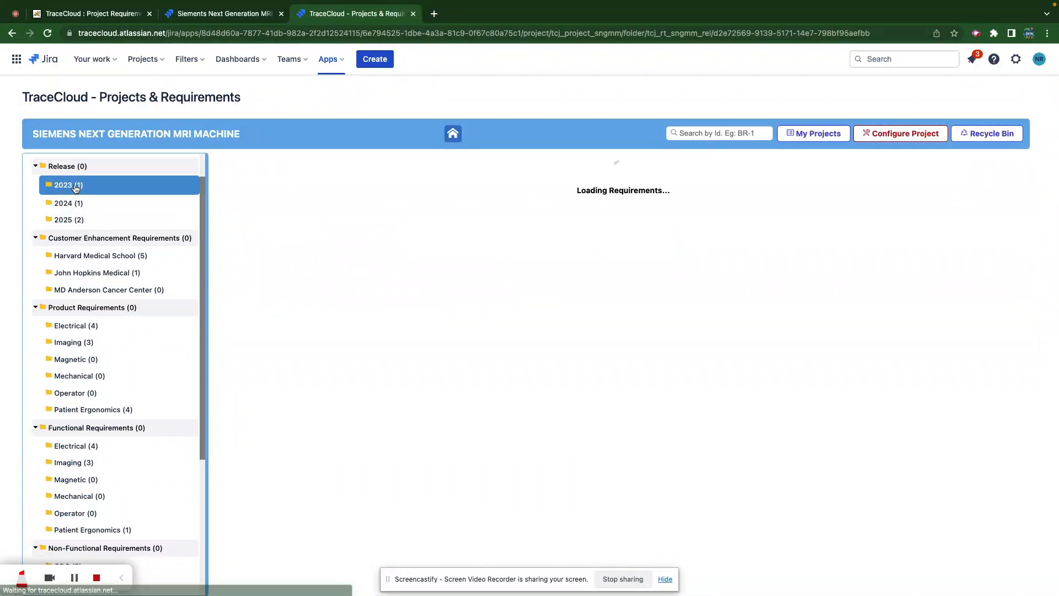
pyautogui.rightClick(76, 188)
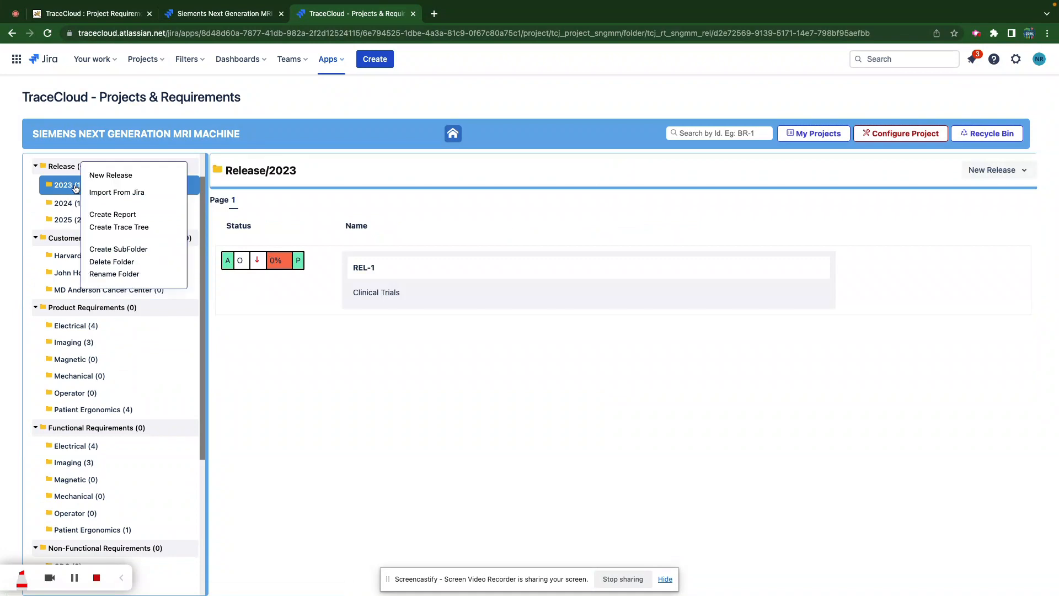
pyautogui.click(132, 228)
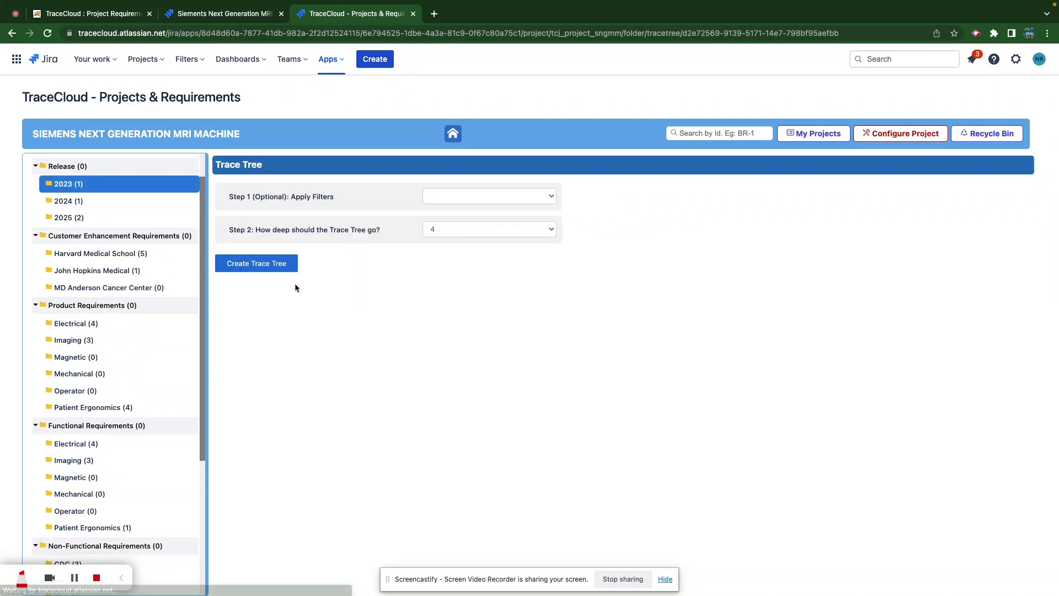
pyautogui.click(430, 232)
pyautogui.click(436, 263)
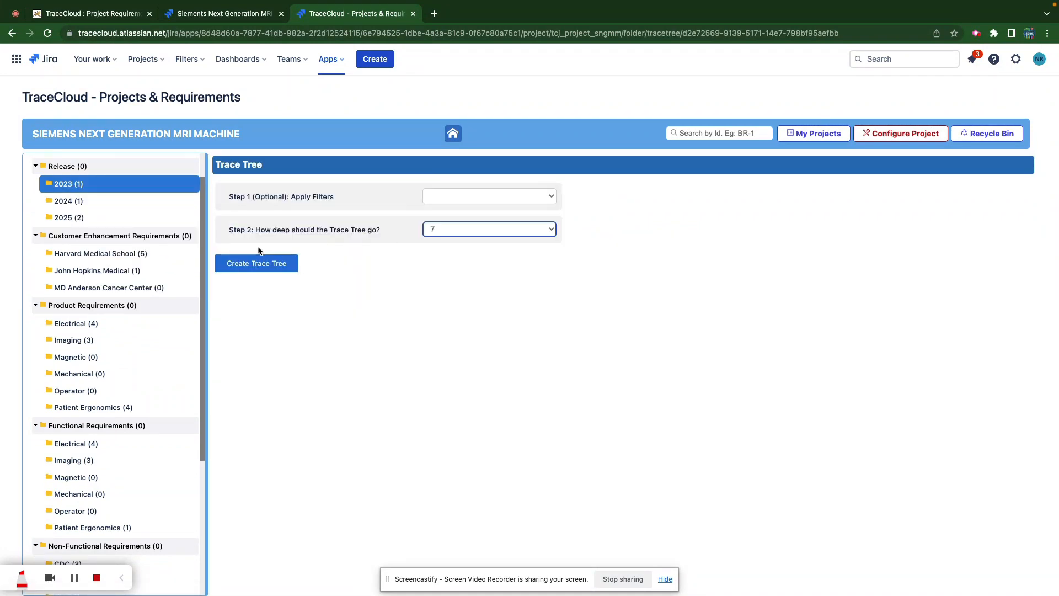
pyautogui.click(255, 263)
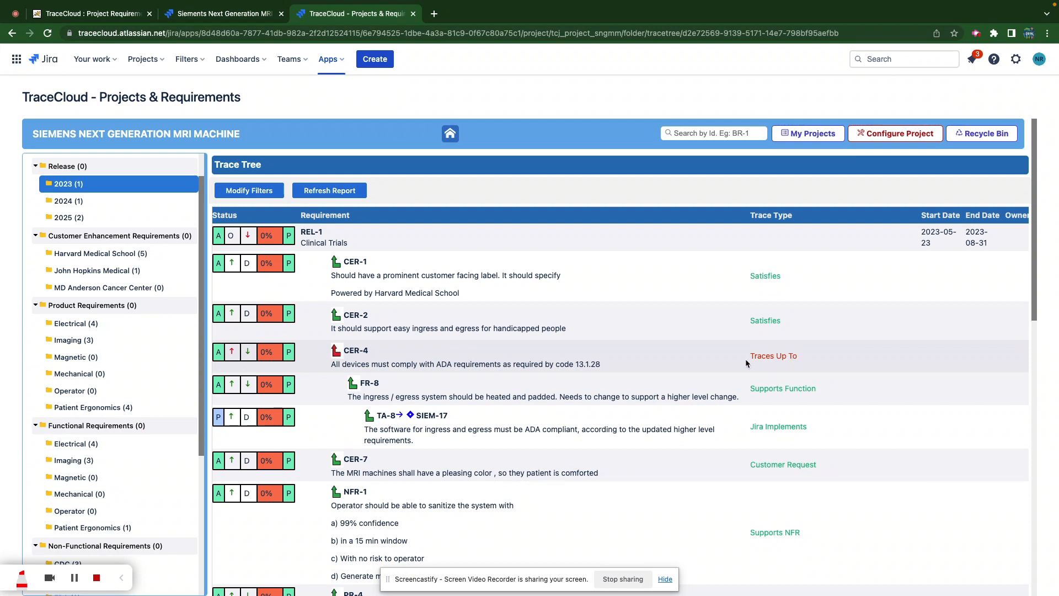
# - Review the Patient Ergonomics product and functional requirement folders, then go to Jira's SIEM backlog
pyautogui.scroll(-10, 745, 363)
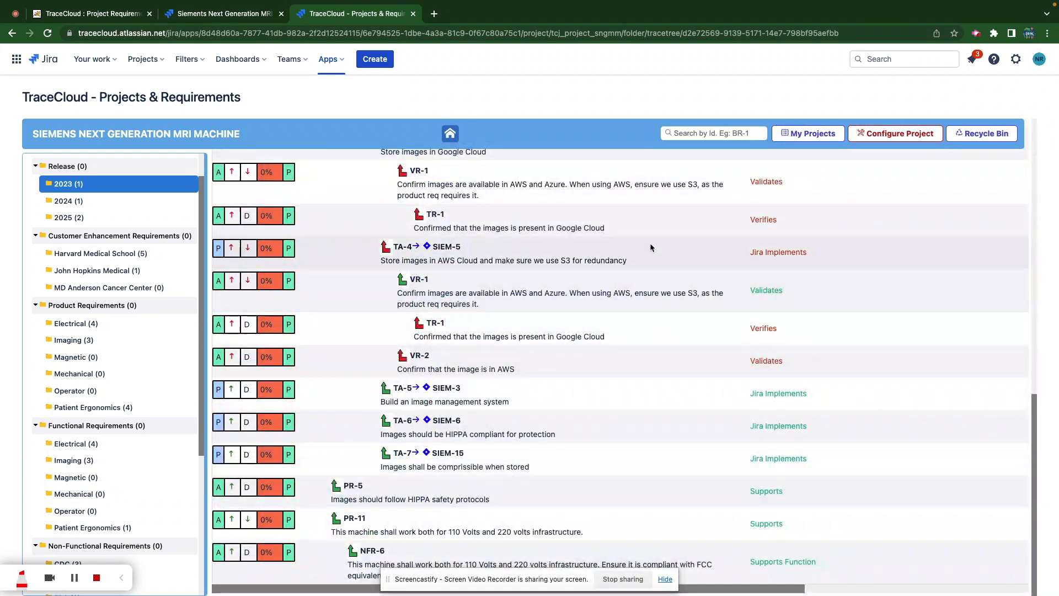
pyautogui.scroll(1, 649, 245)
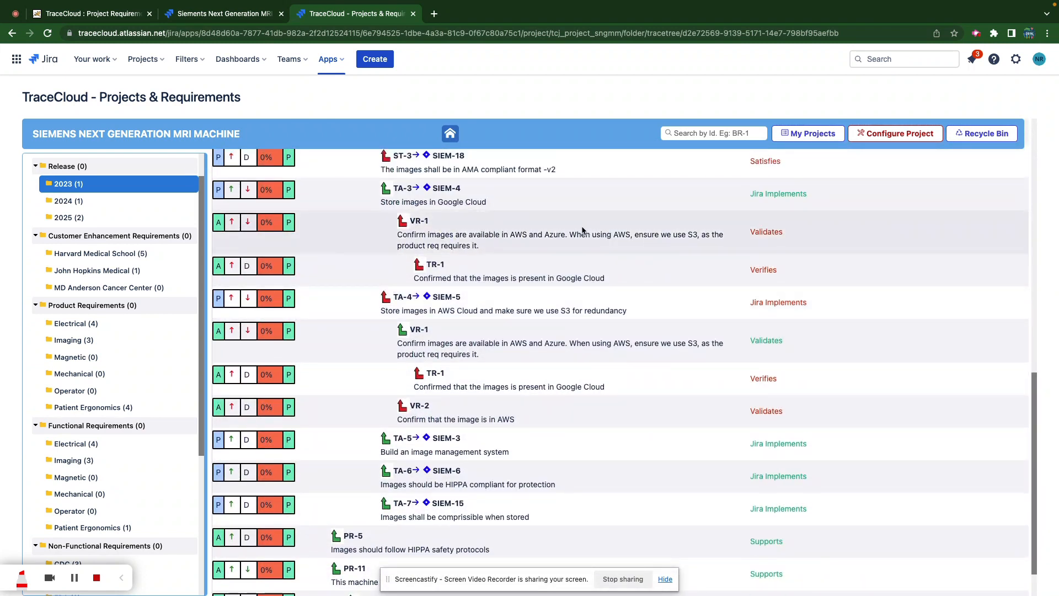
pyautogui.click(80, 407)
pyautogui.scroll(-3, 80, 409)
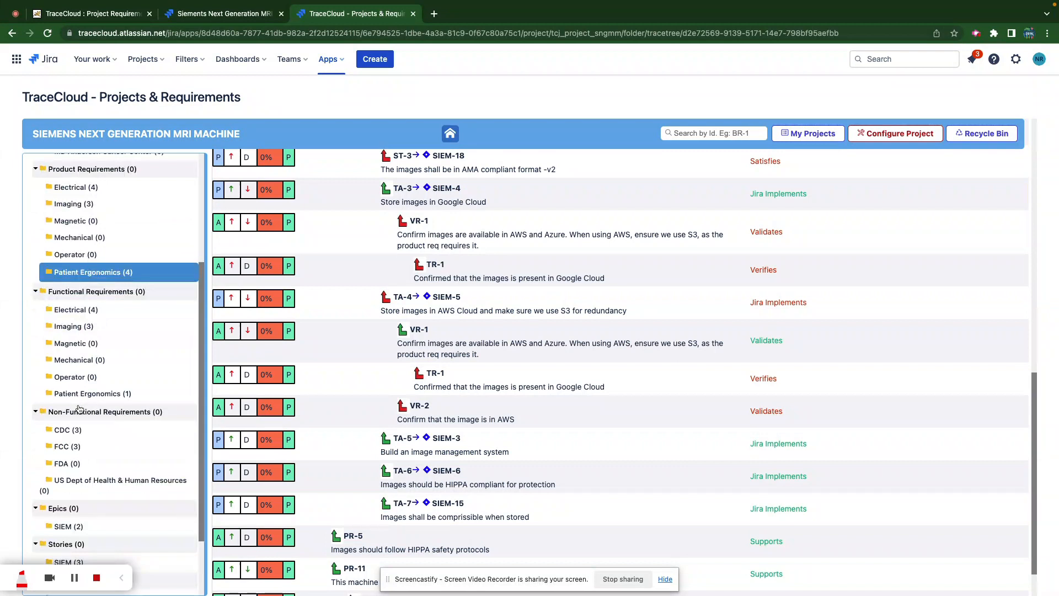
pyautogui.click(83, 393)
pyautogui.click(199, 15)
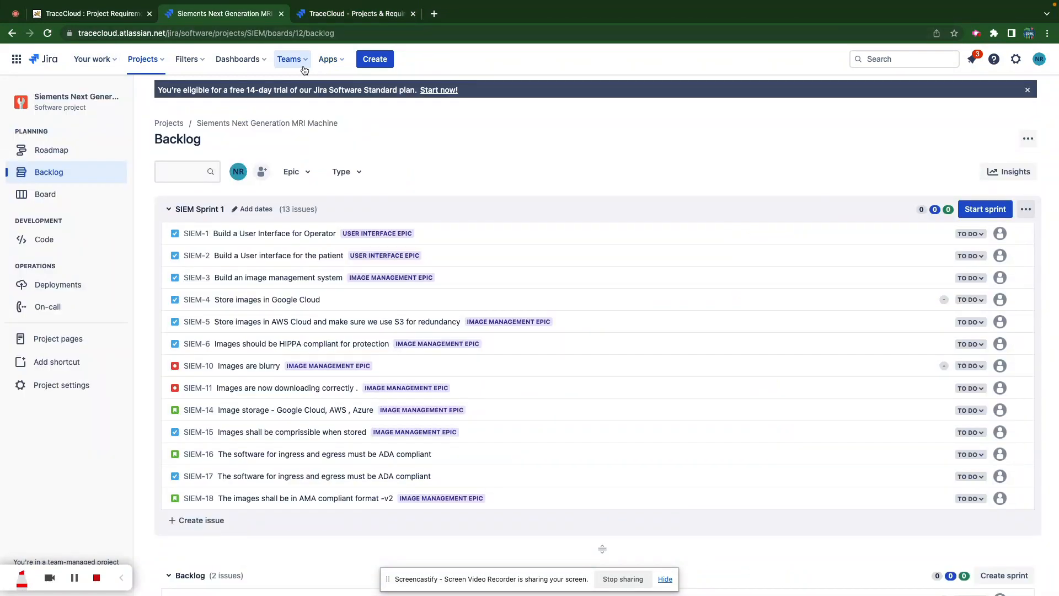
# - Create issue 'All images must be displayable on a mobile phone' in SIEM Sprint 1
pyautogui.click(193, 520)
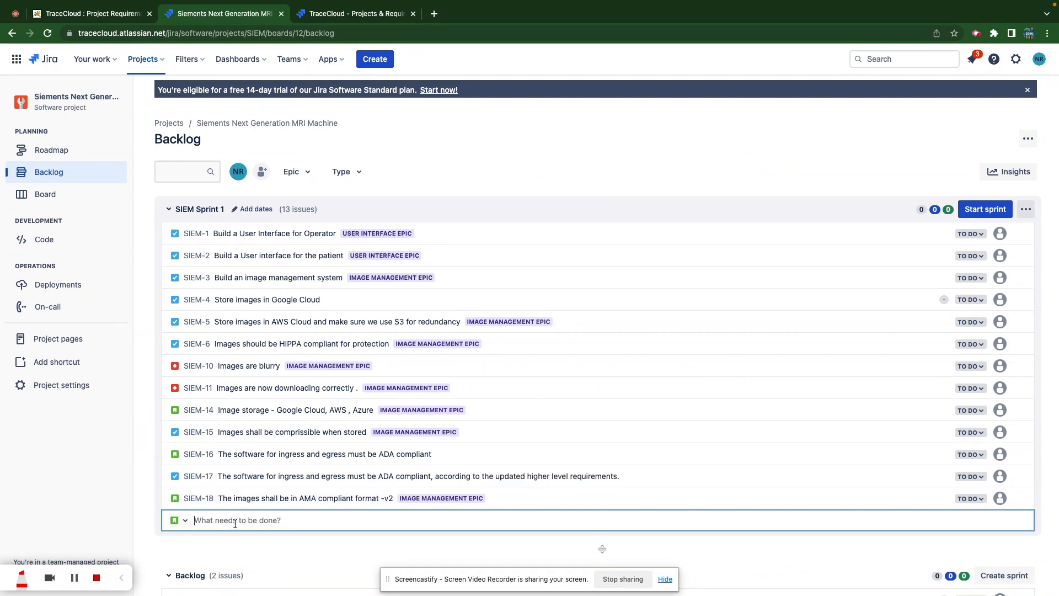
pyautogui.write('All im')
pyautogui.write('ages must be displayable on a mobile p')
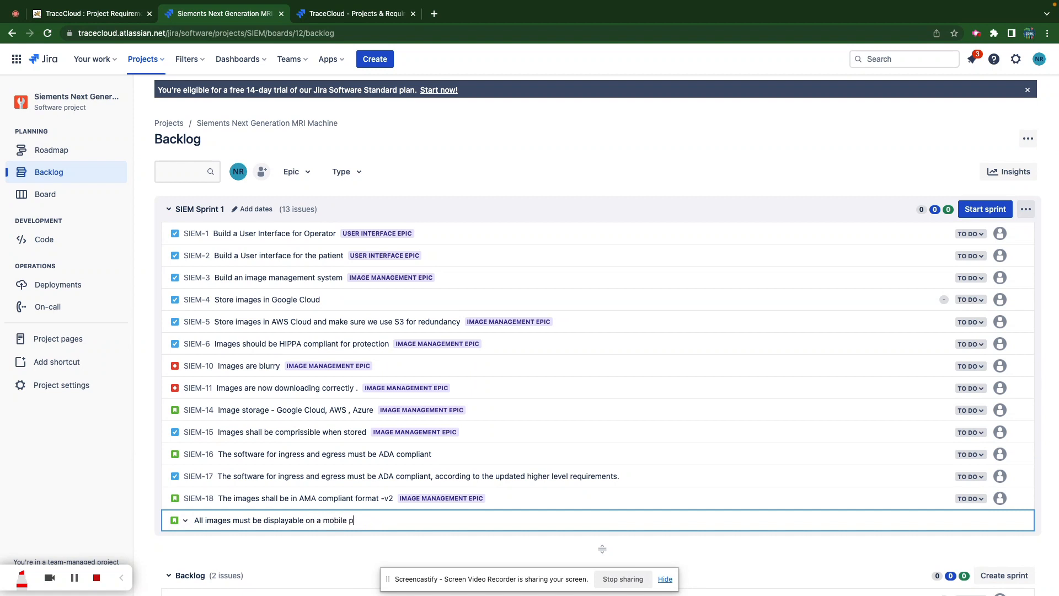
pyautogui.write('hone')
pyautogui.press('Return')
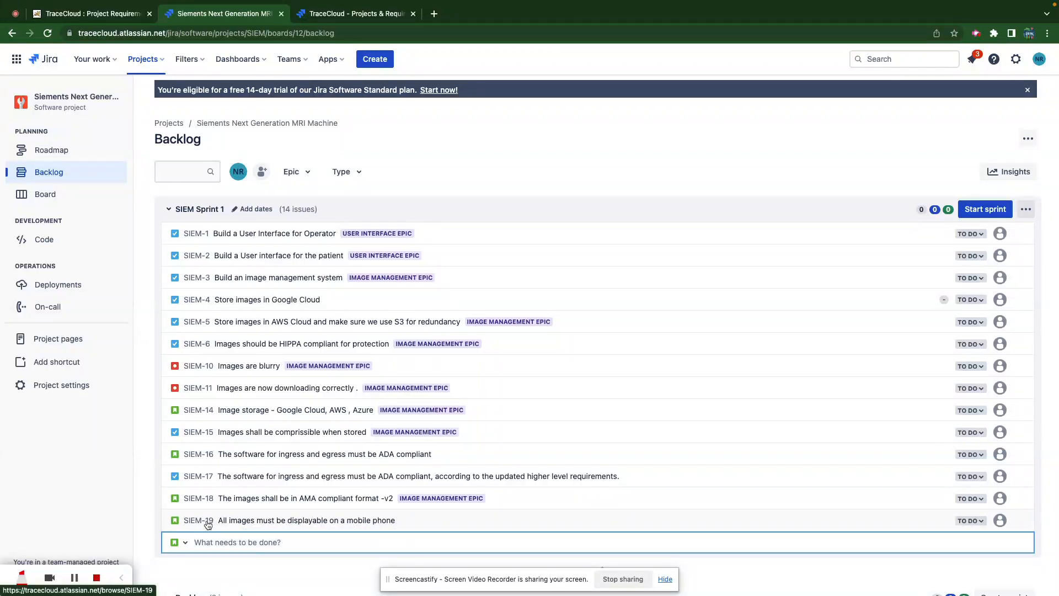
# - Back in TraceCloud, start a Jira import from the Mechanical product requirements folder
pyautogui.click(385, 15)
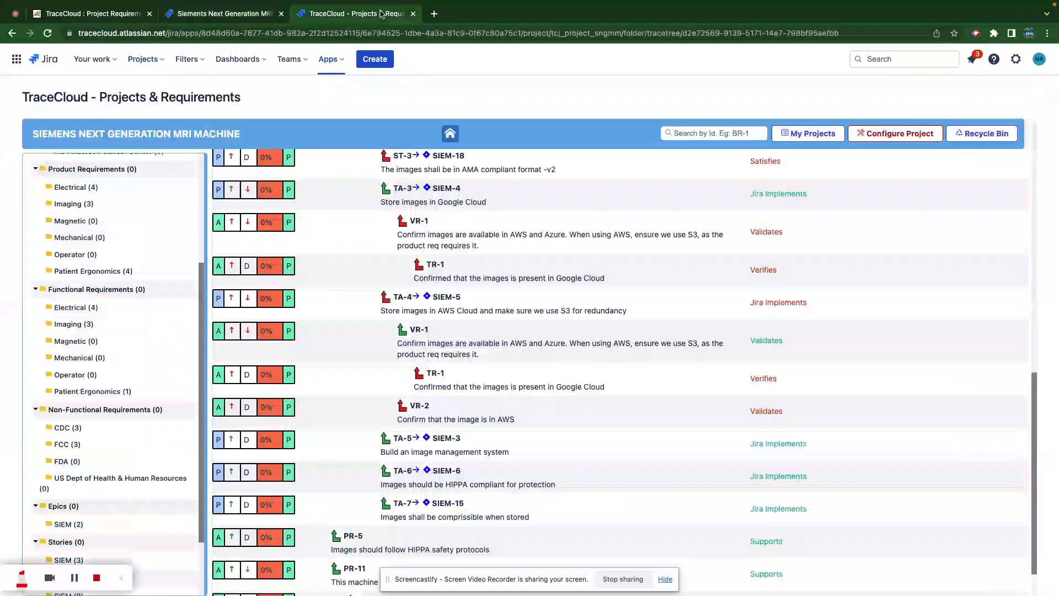
pyautogui.click(67, 239)
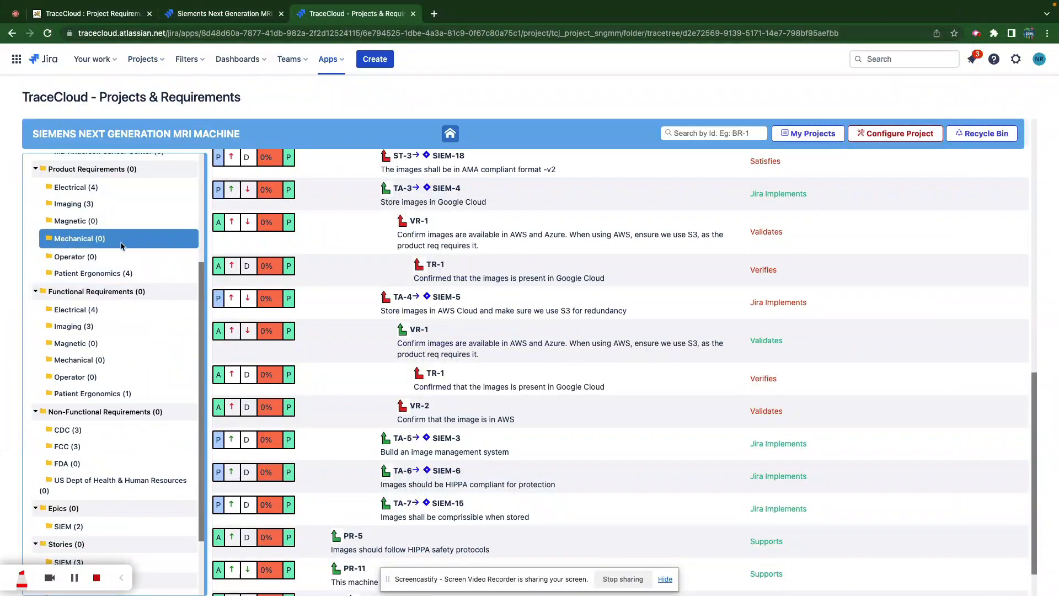
pyautogui.click(85, 240)
pyautogui.rightClick(87, 239)
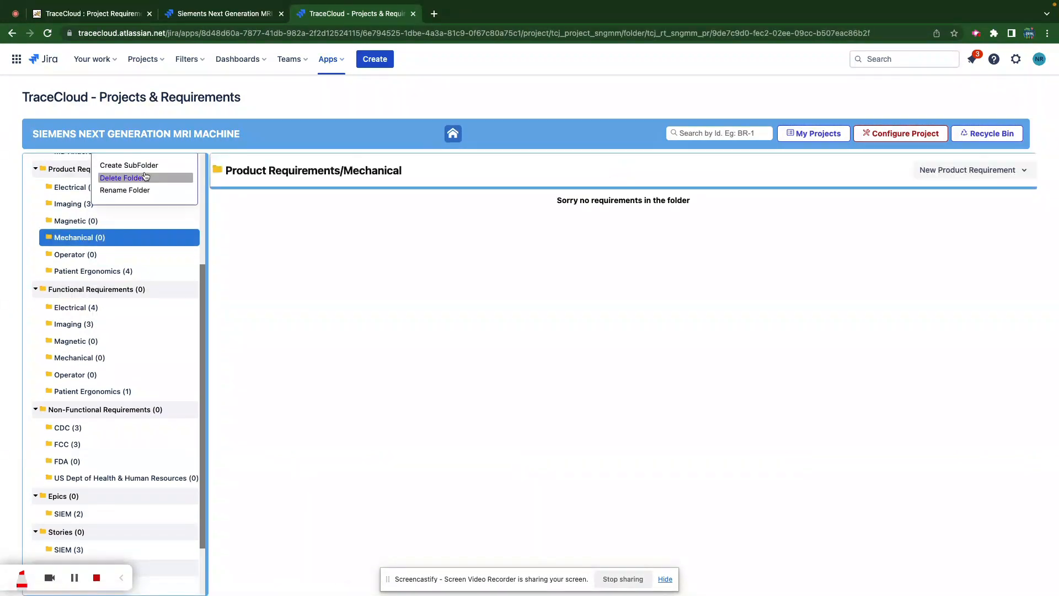
pyautogui.scroll(2, 129, 212)
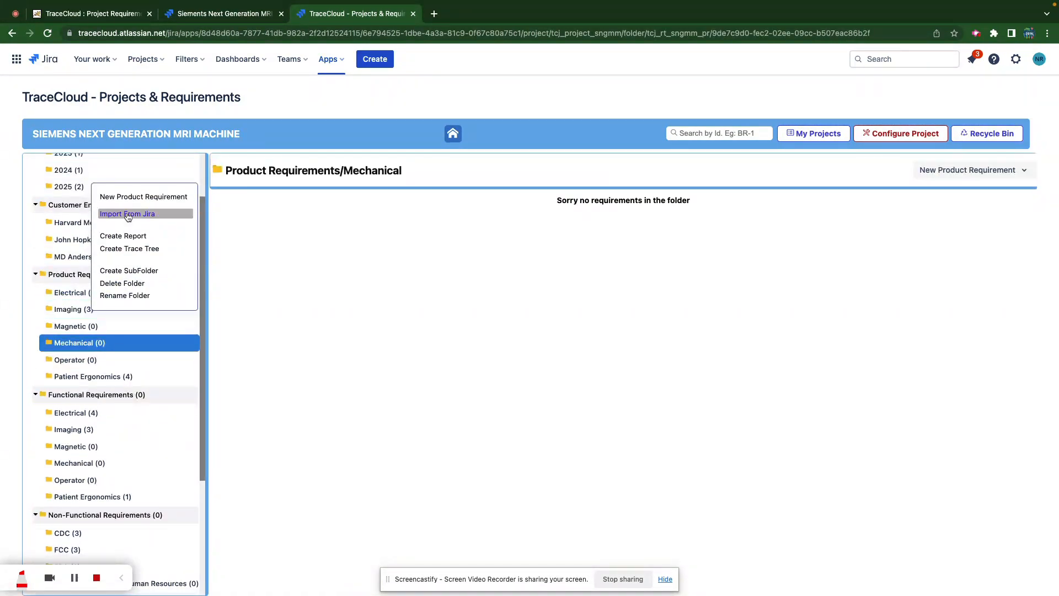
pyautogui.click(128, 214)
# - Look up siem-18, check the Jira backlog, then import SIEM-19 as a story
pyautogui.write('siem')
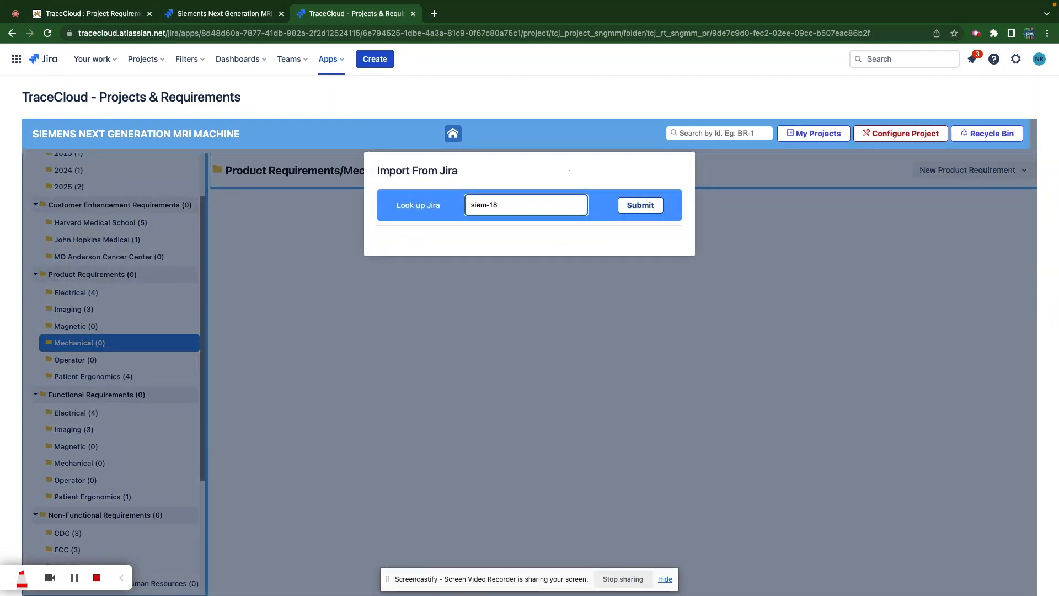
pyautogui.write('-18')
pyautogui.press('Return')
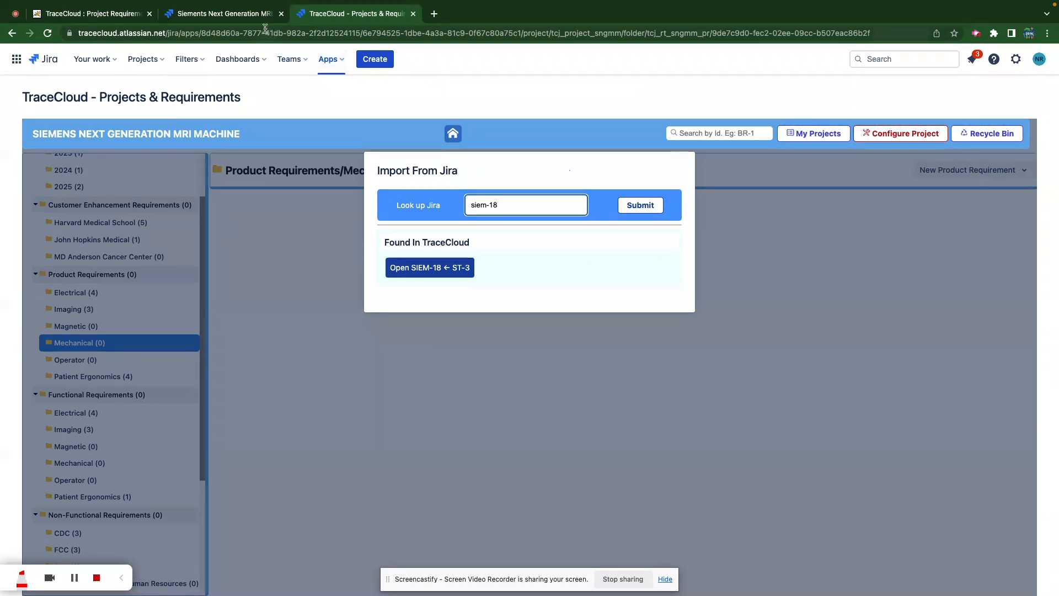
pyautogui.click(251, 14)
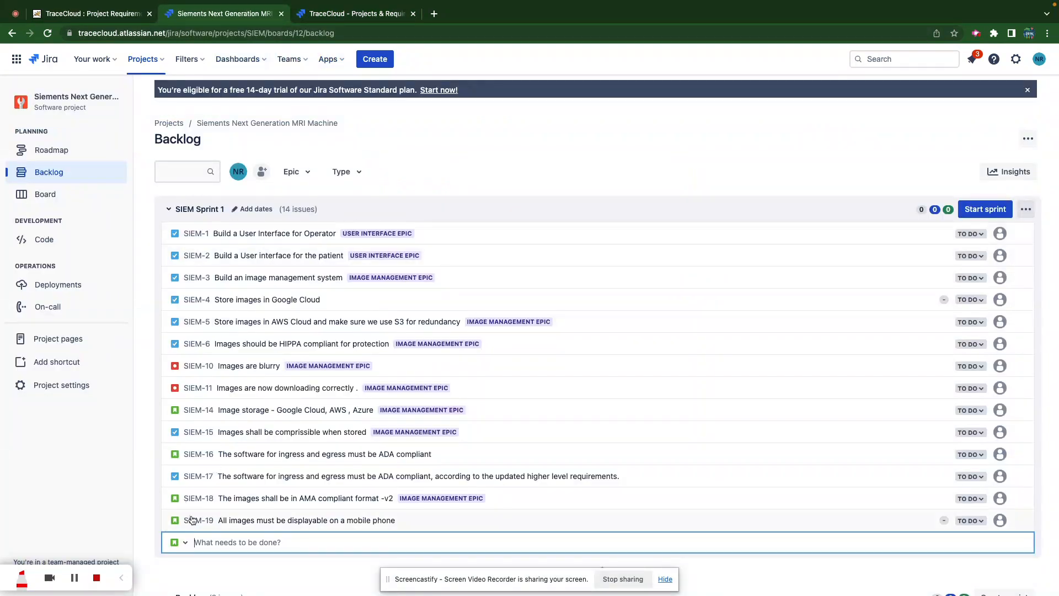
pyautogui.click(360, 15)
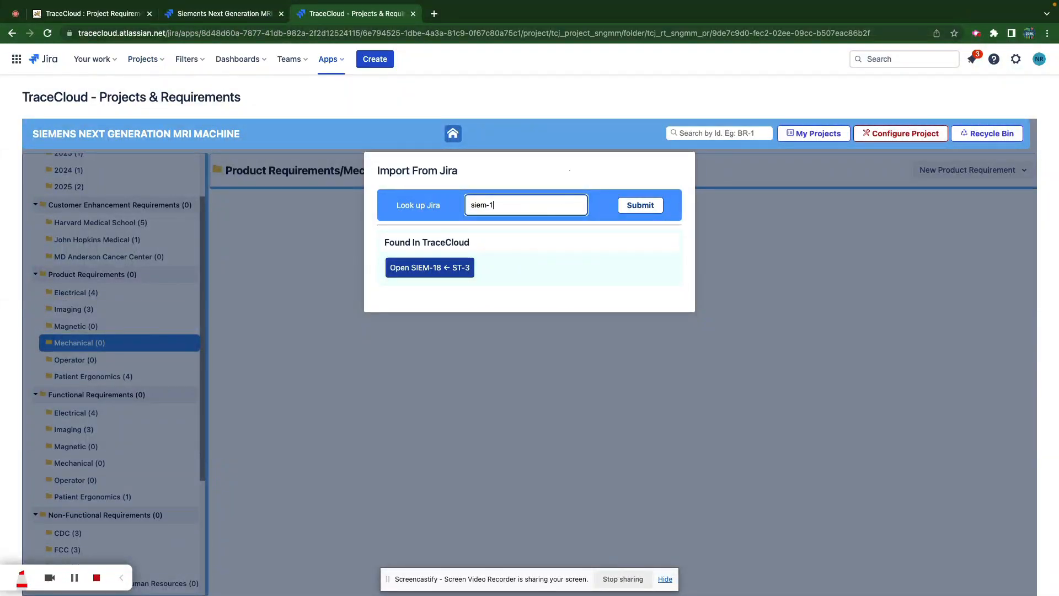
pyautogui.write('9')
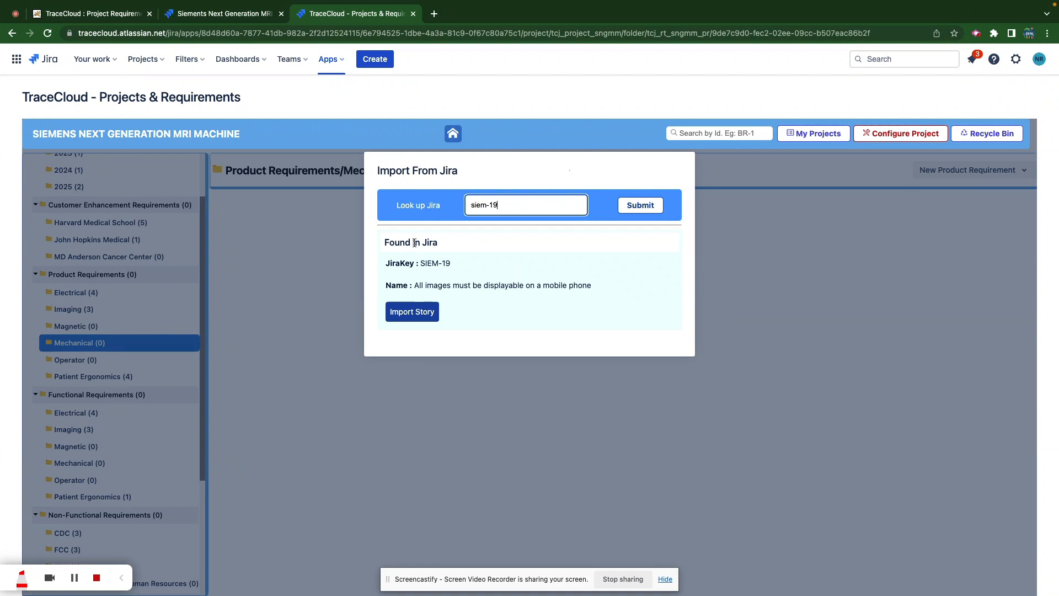
pyautogui.click(415, 312)
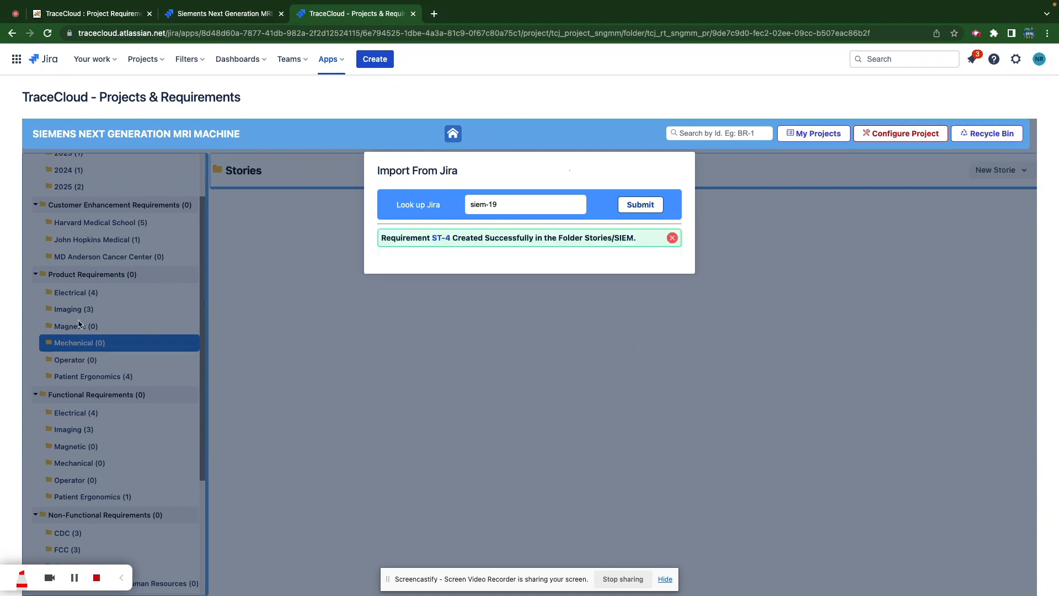
# - Open the new requirement ST-4 and close the import success message and dialog
pyautogui.click(439, 241)
pyautogui.click(673, 238)
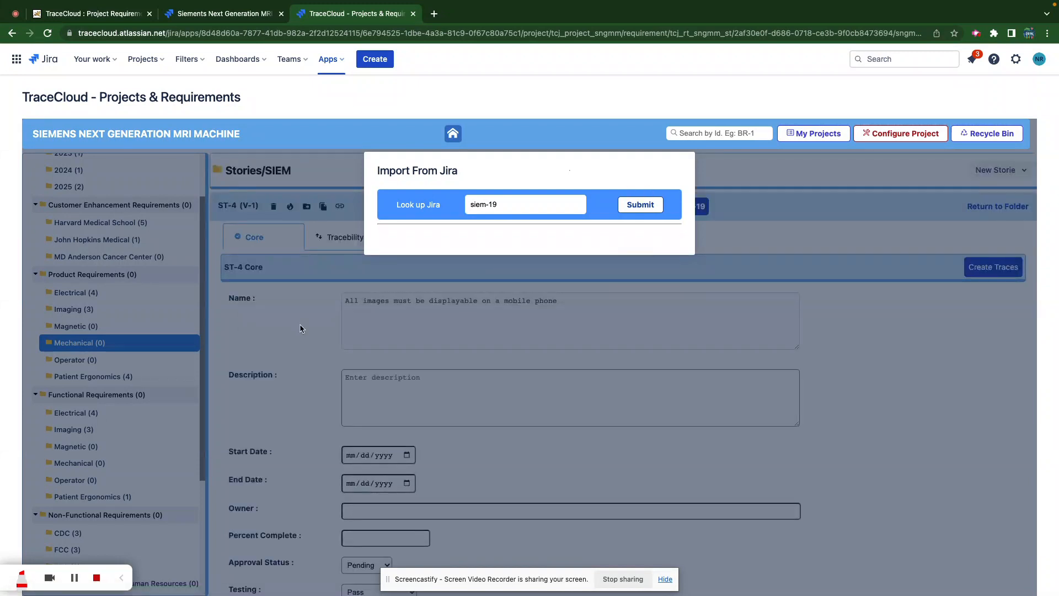
pyautogui.click(276, 326)
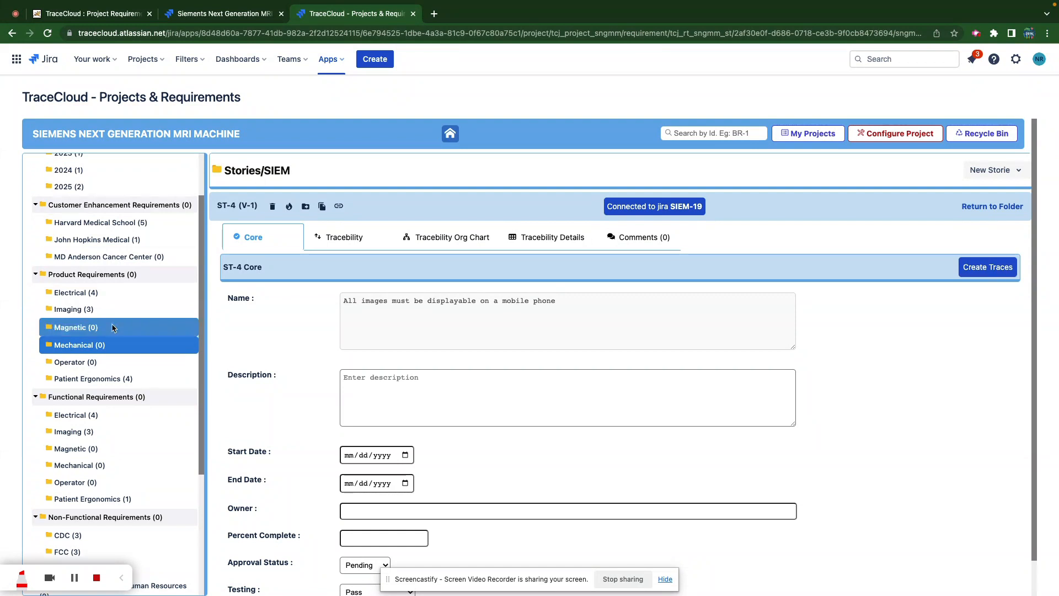
# - Check ST-4's empty traceability in Stories/SIEM, then begin creating traces from its Core tab
pyautogui.scroll(-5, 94, 423)
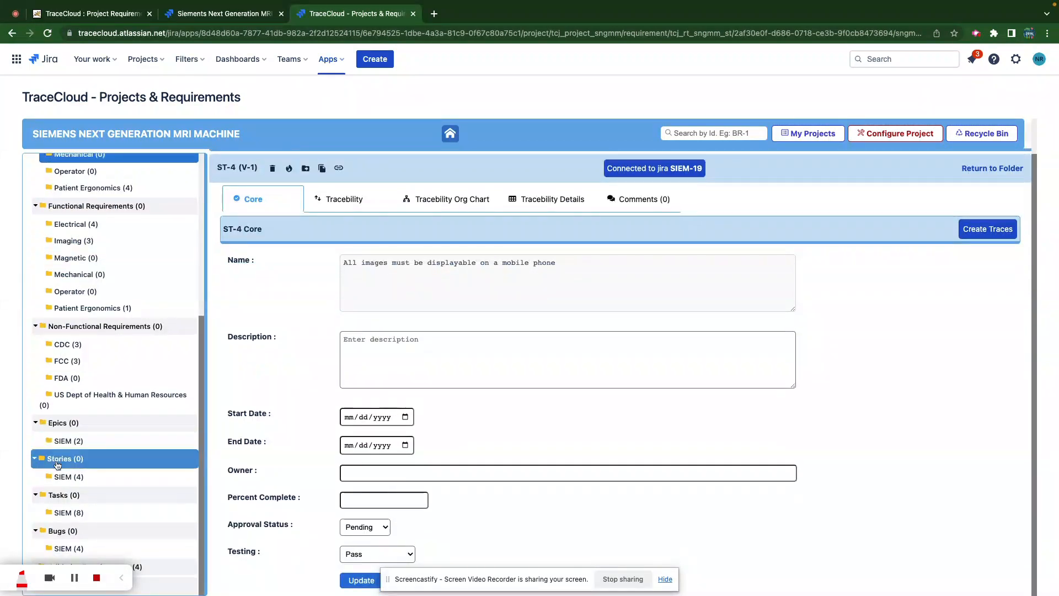
pyautogui.click(61, 478)
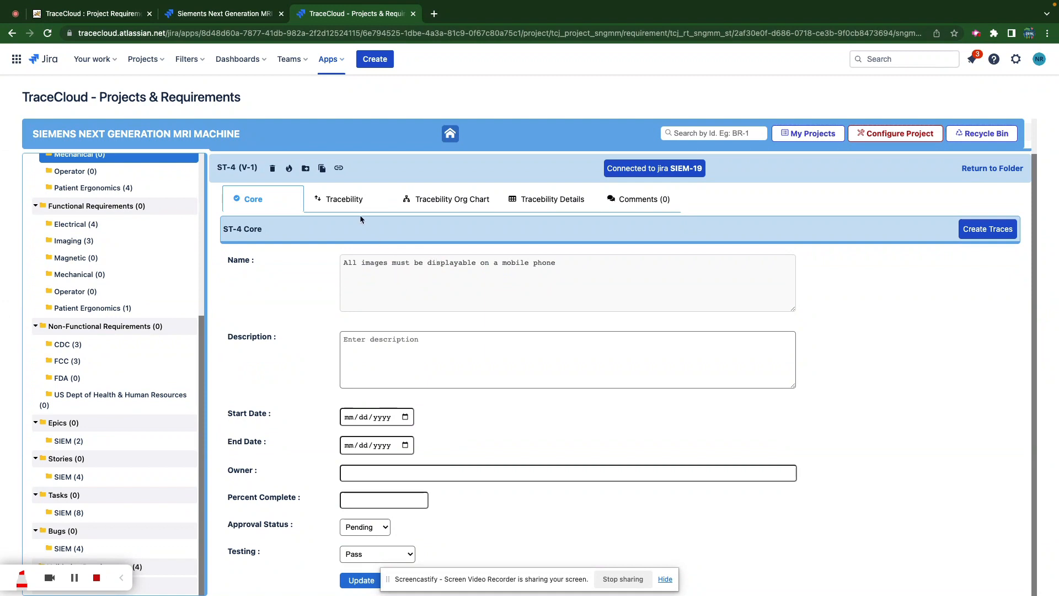
pyautogui.click(355, 200)
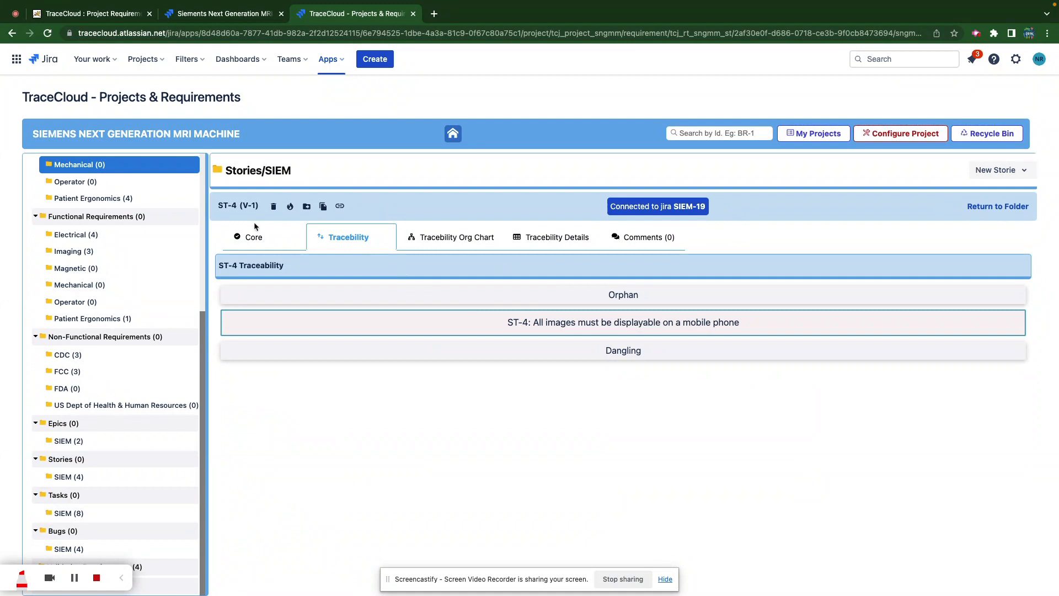
pyautogui.click(251, 242)
pyautogui.click(986, 267)
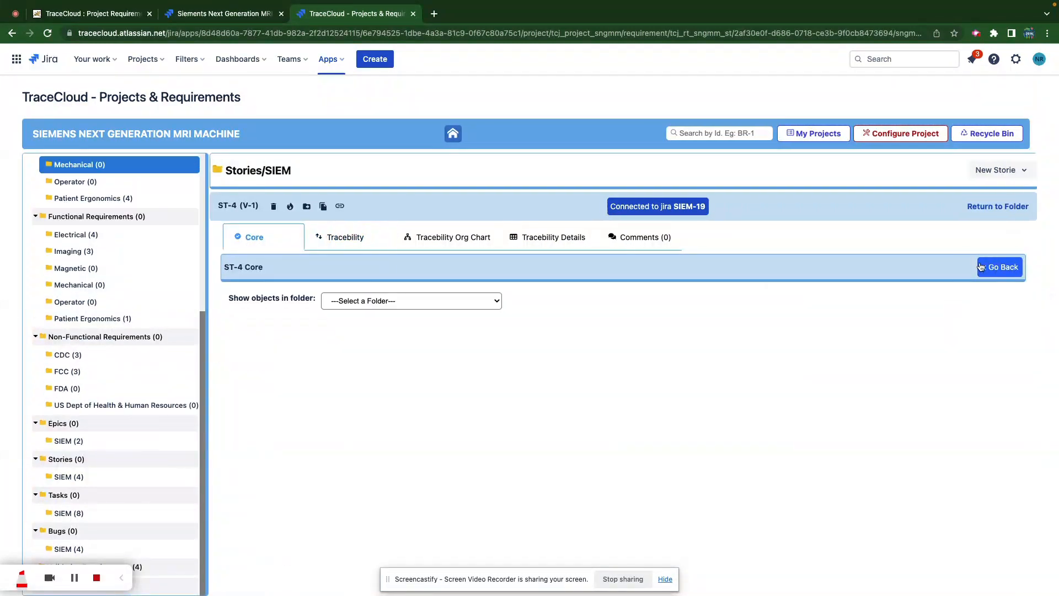
# - Add a Jira Implements trace from ST-4 to PR-6 in the Product Requirements Imaging folder
pyautogui.click(444, 301)
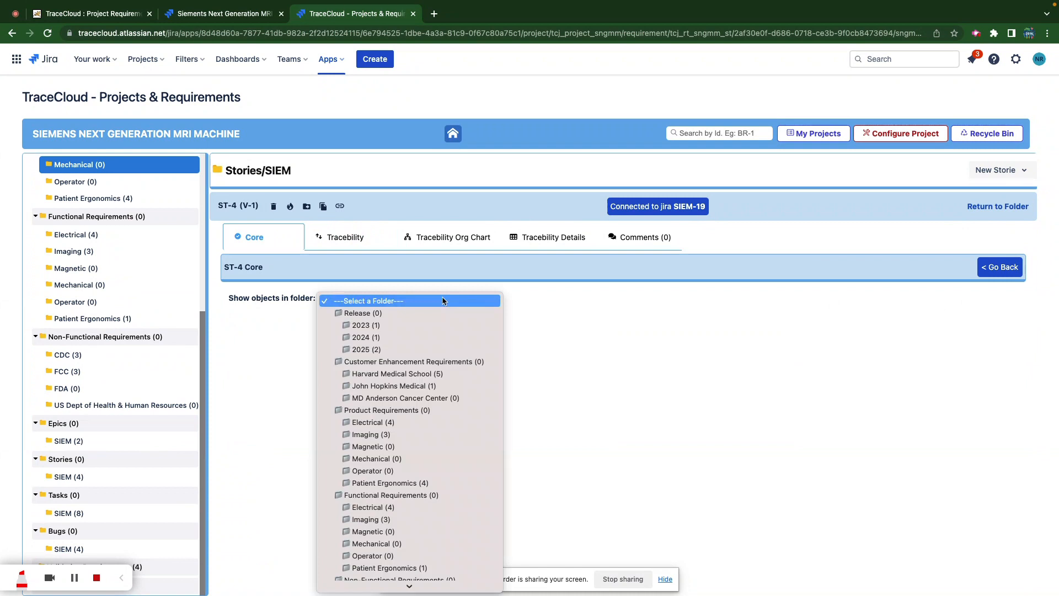
pyautogui.scroll(-1, 383, 433)
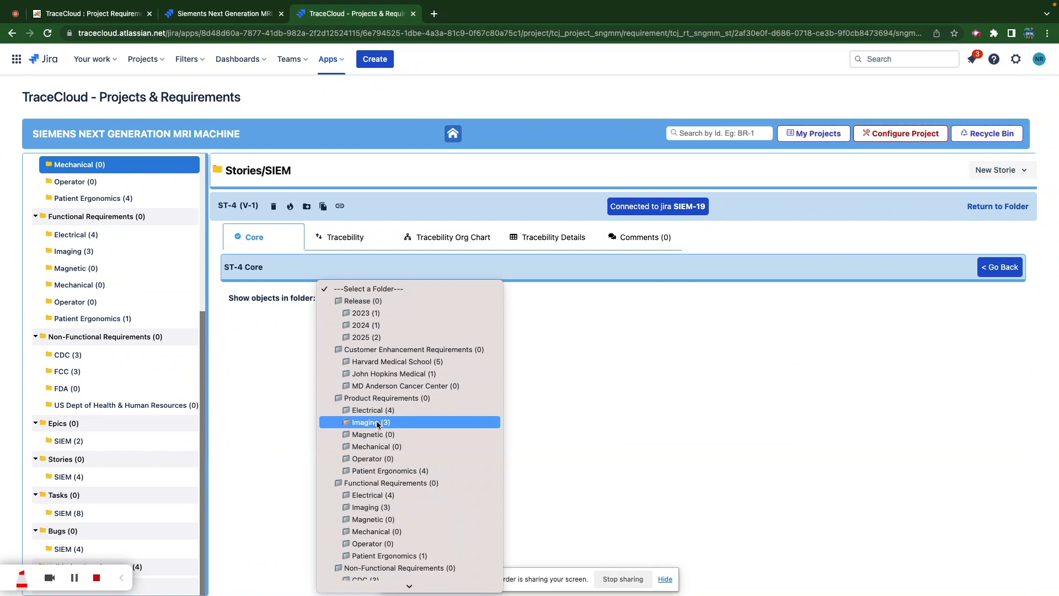
pyautogui.click(378, 424)
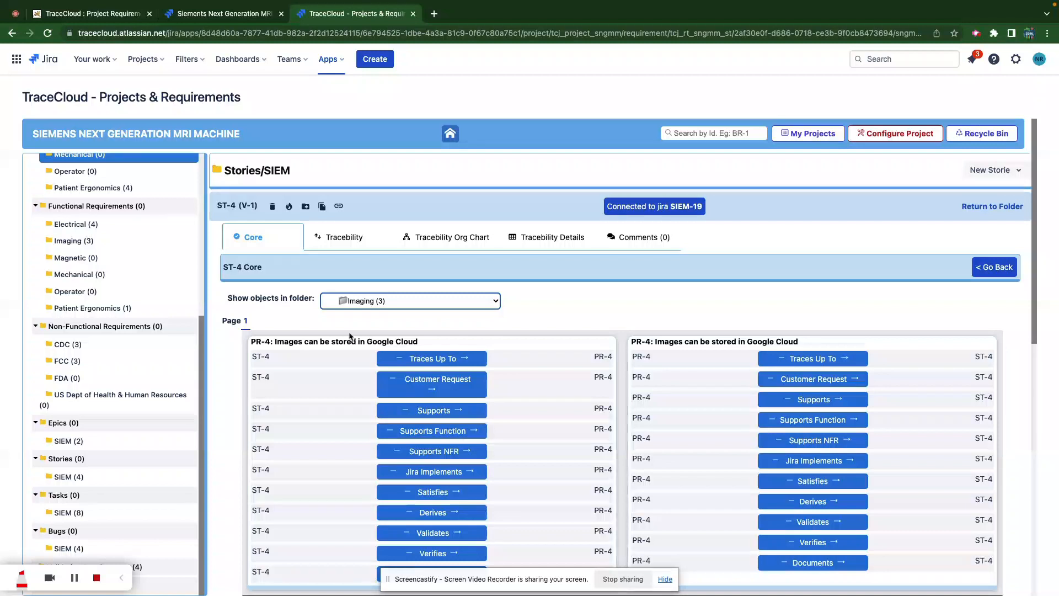
pyautogui.scroll(-10, 355, 339)
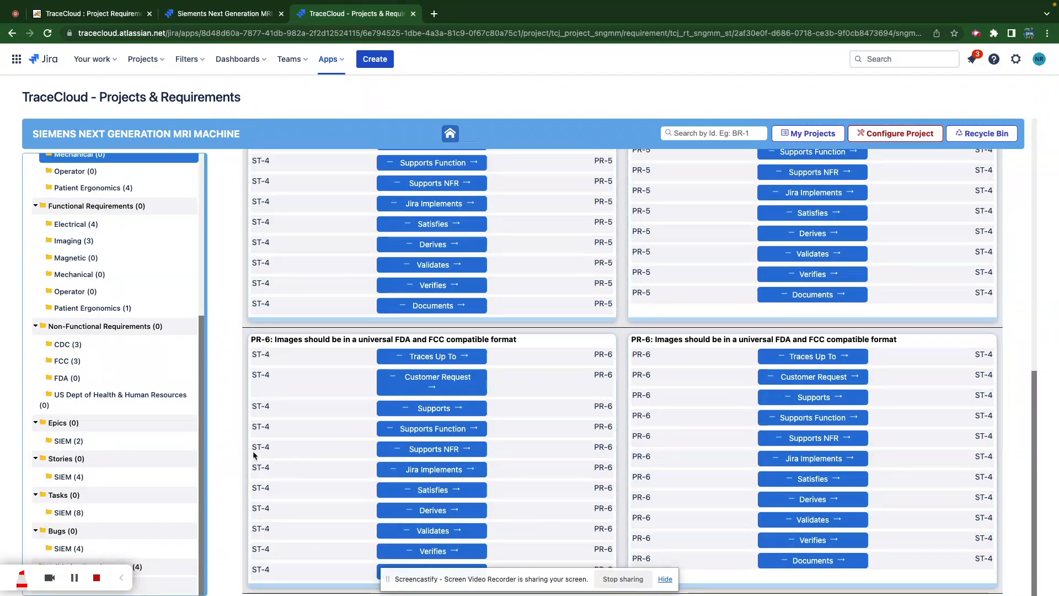
pyautogui.click(433, 470)
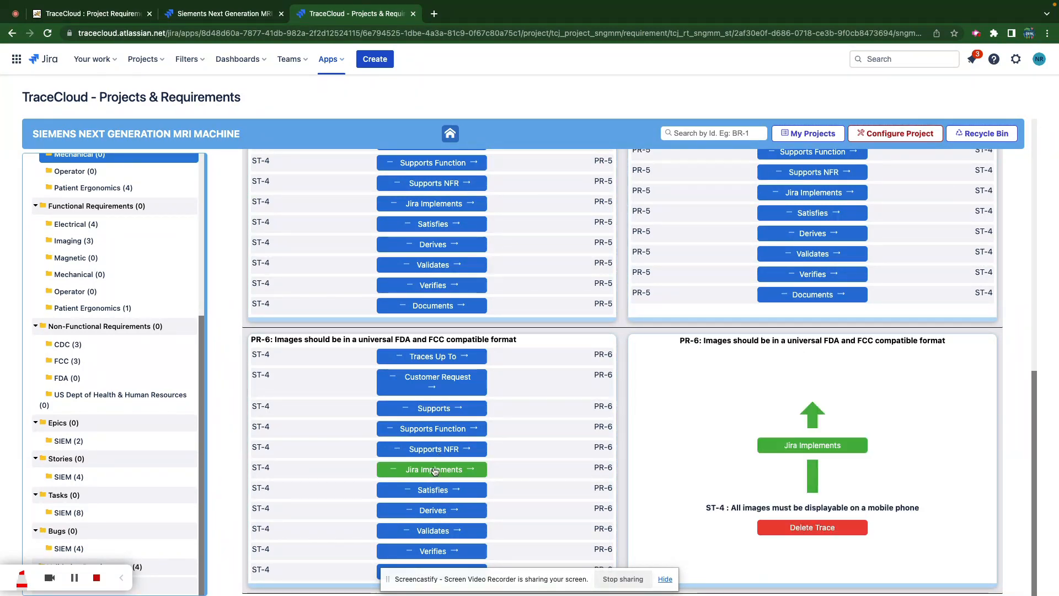
pyautogui.scroll(10, 435, 472)
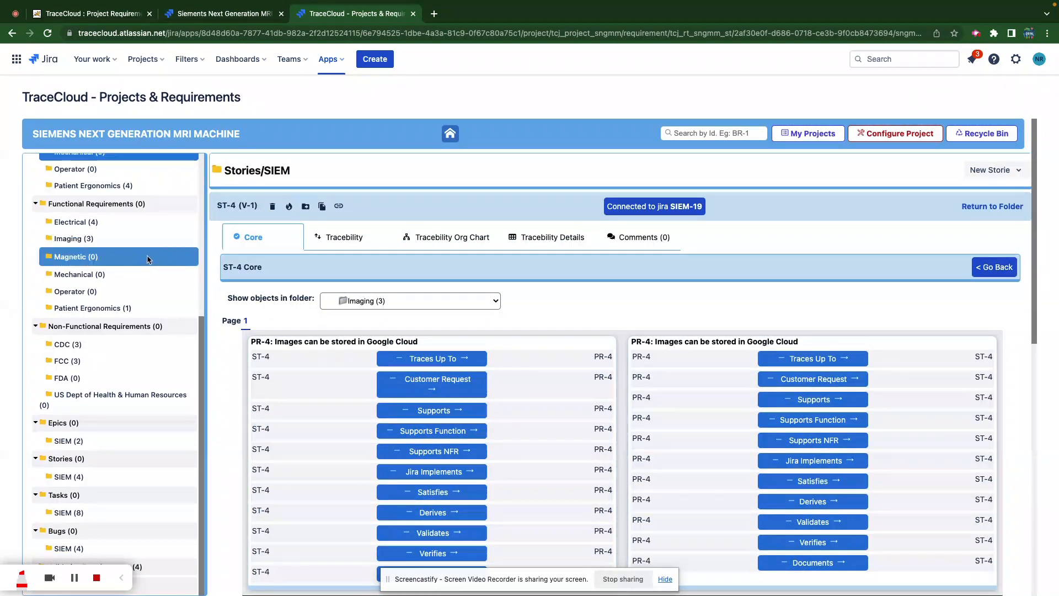
pyautogui.scroll(6, 147, 254)
# - Generate a 9-level trace tree for the 2023 release and search the page for ST-4
pyautogui.click(74, 223)
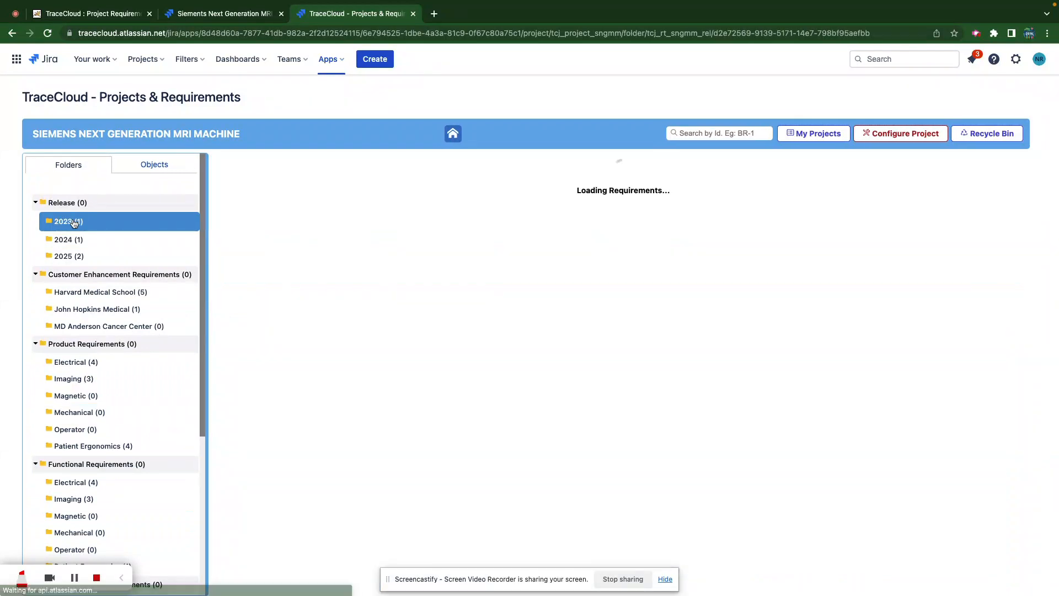
pyautogui.rightClick(75, 223)
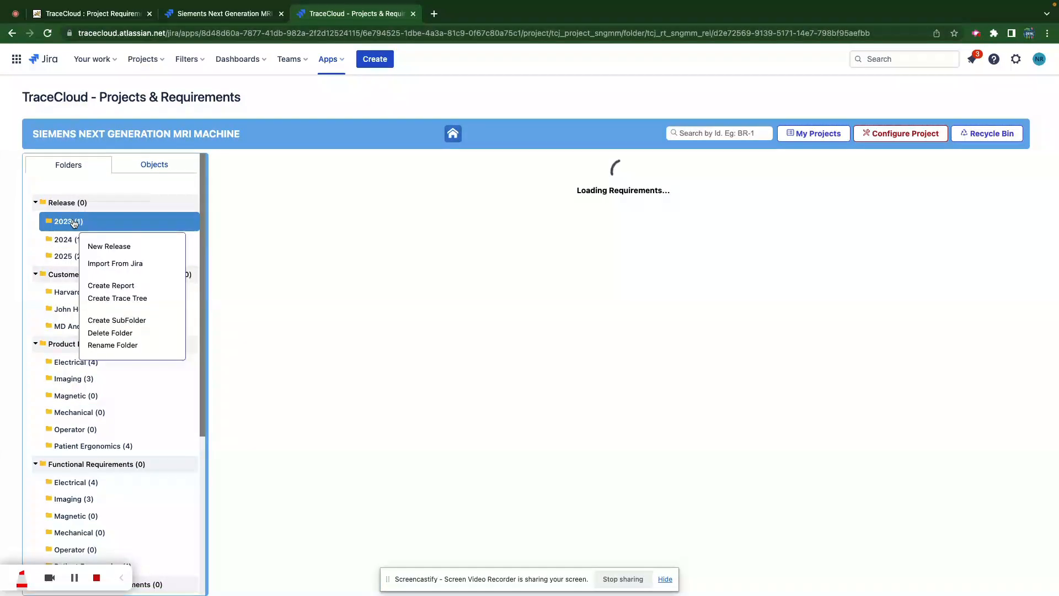
pyautogui.click(113, 299)
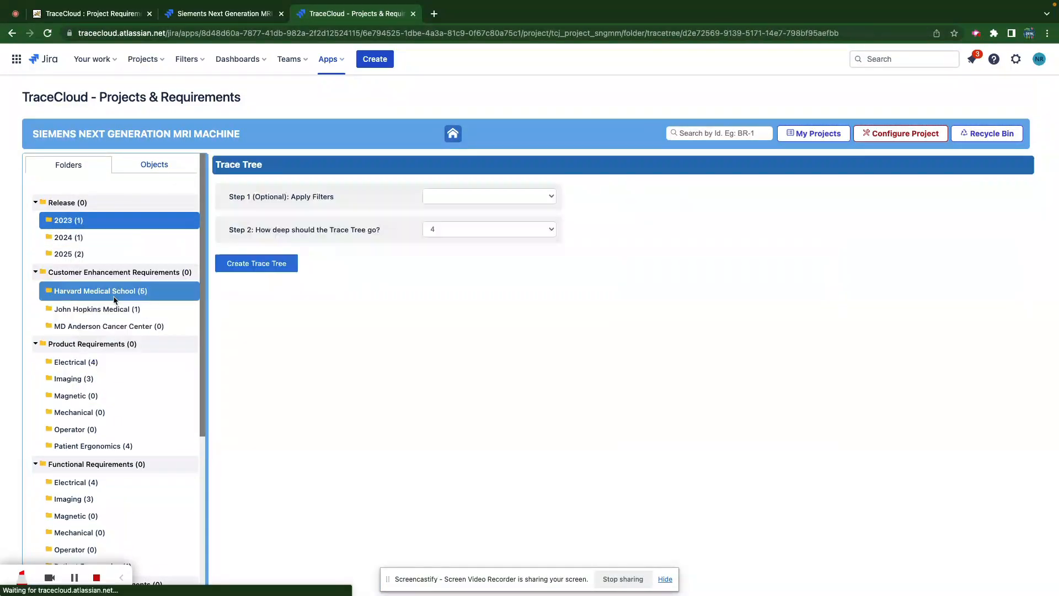
pyautogui.click(456, 230)
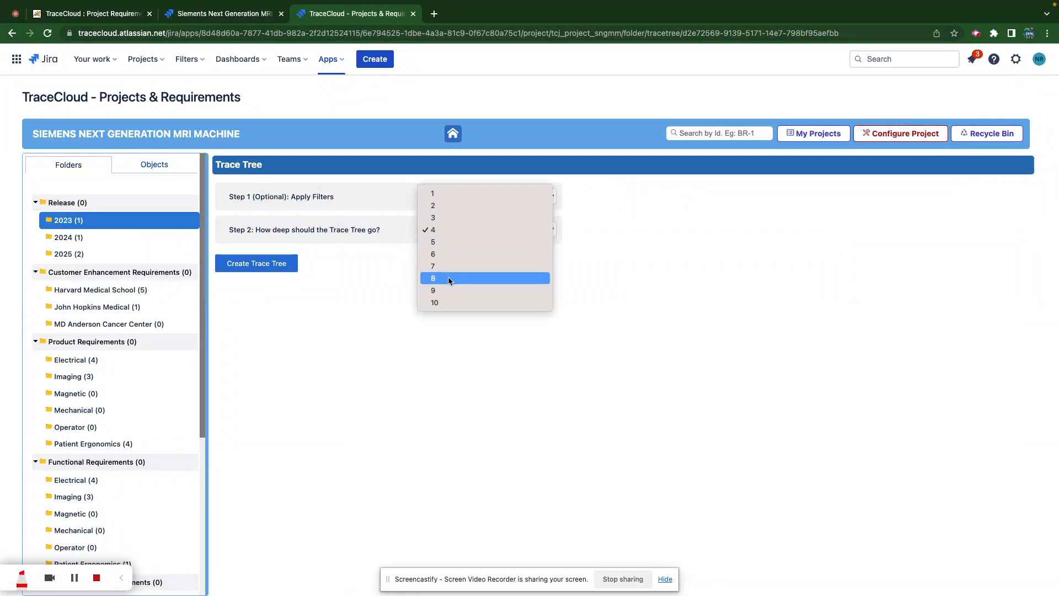
pyautogui.click(449, 291)
pyautogui.click(249, 267)
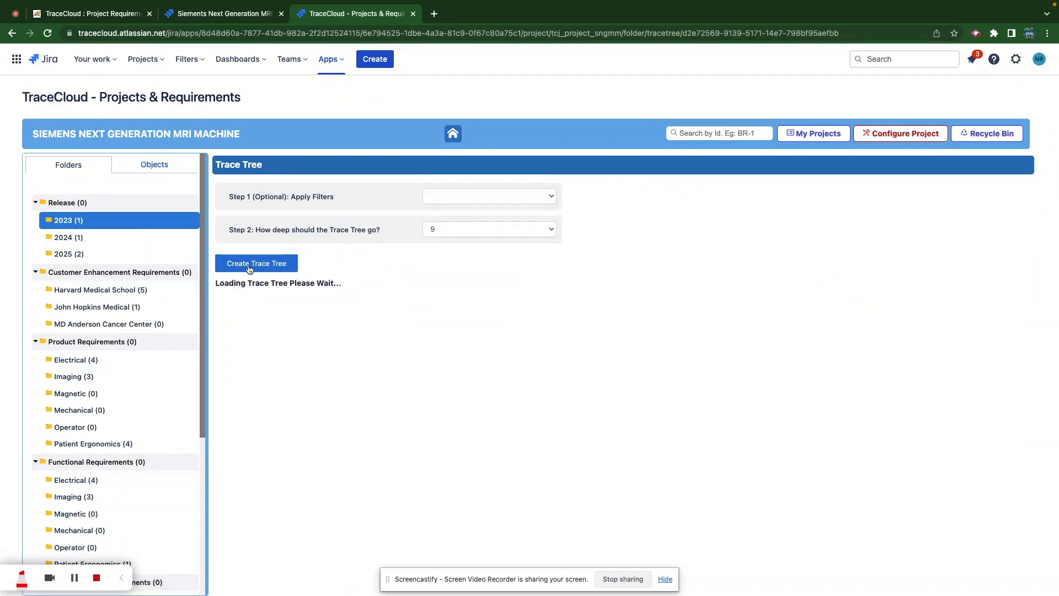
pyautogui.hotkey('ctrl', 'f')
pyautogui.write('st-4')
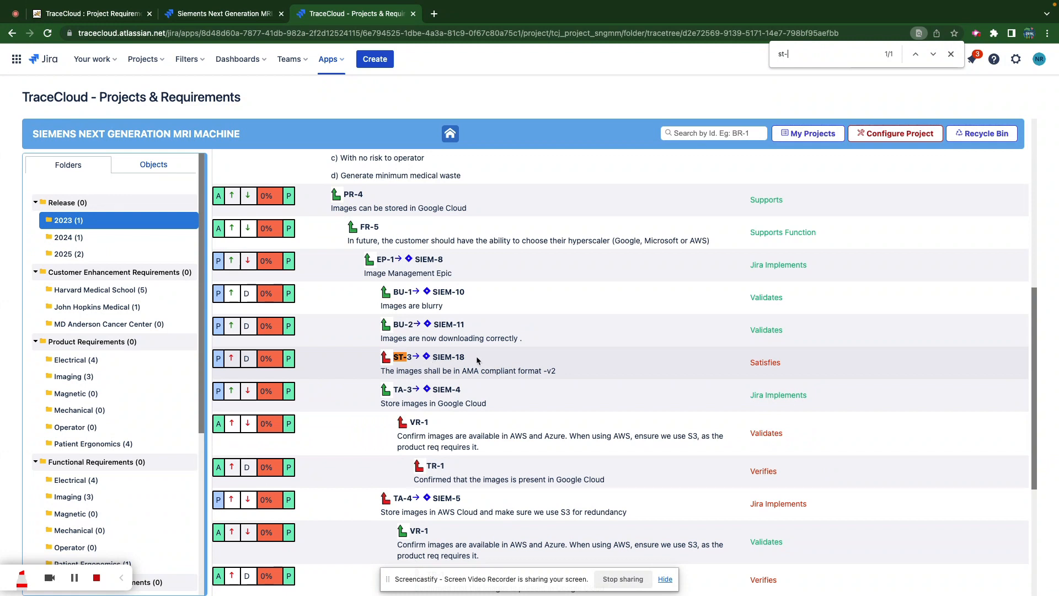
pyautogui.scroll(7, 496, 377)
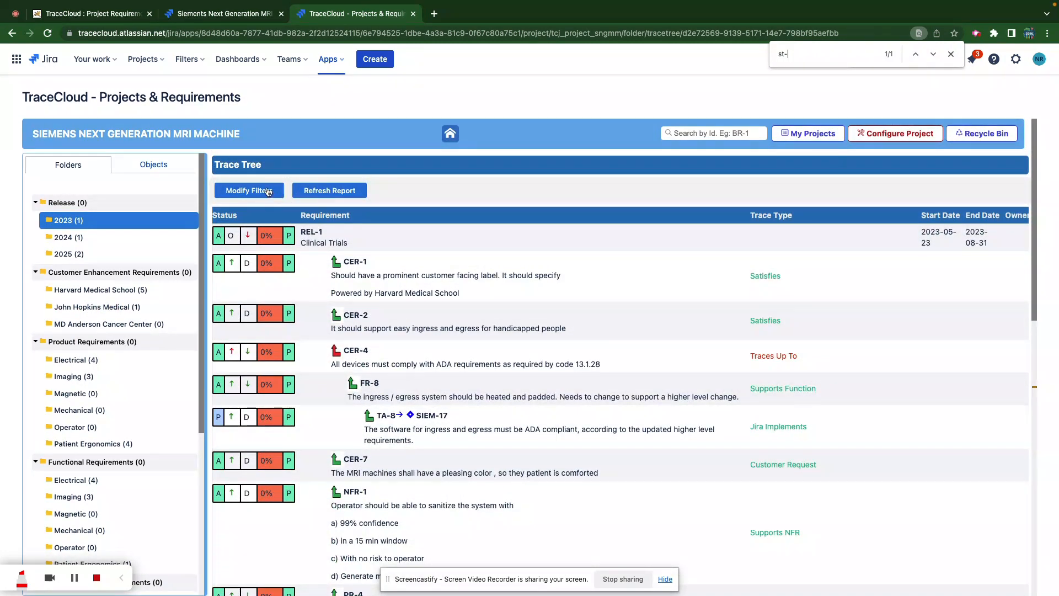
# - Regenerate the tree at depth 8, search for SIEM-19, and open the Stories/SIEM folder
pyautogui.click(269, 191)
pyautogui.click(494, 228)
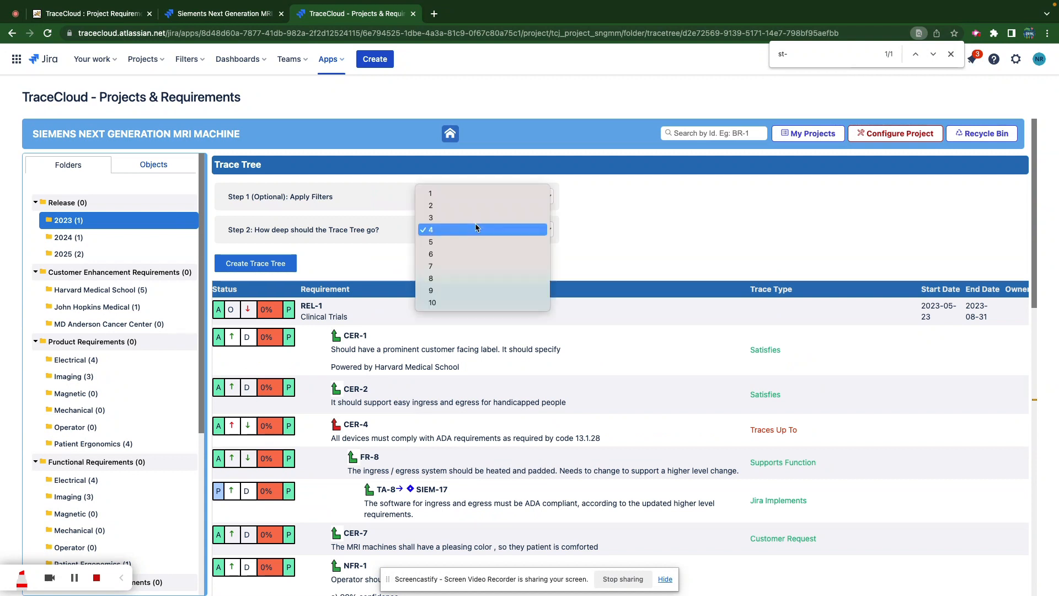
pyautogui.click(448, 277)
pyautogui.click(255, 259)
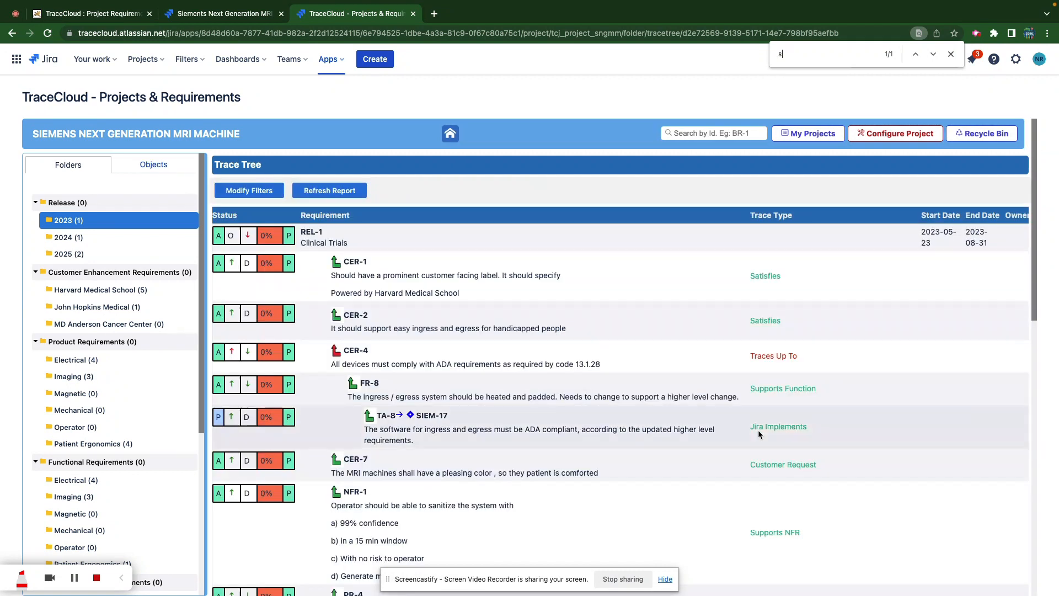
pyautogui.write('4')
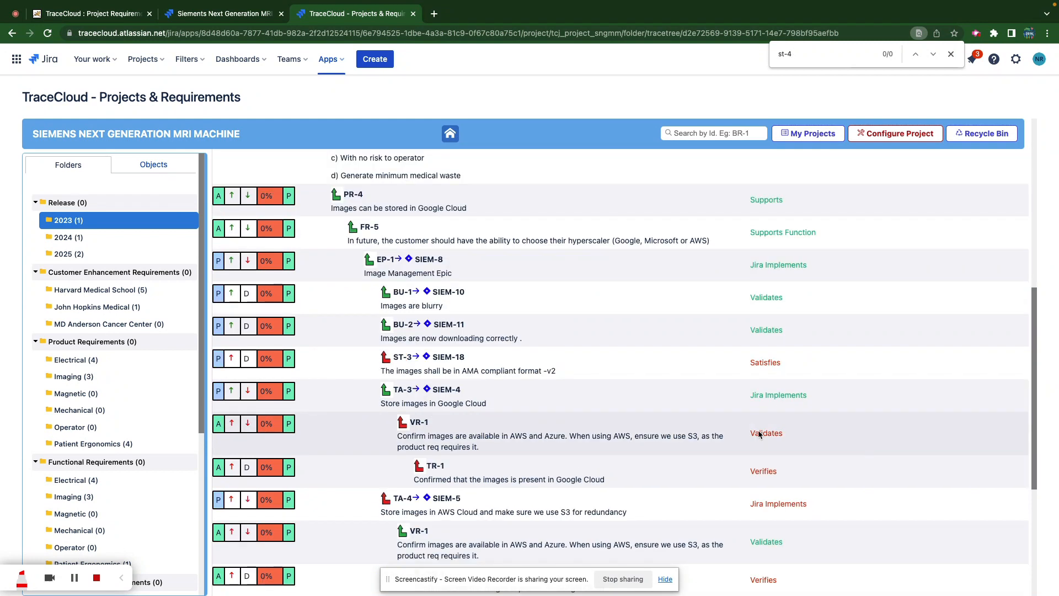
pyautogui.press('BackSpace')
pyautogui.press('BackSpace')
pyautogui.press('BackSpace')
pyautogui.write('i')
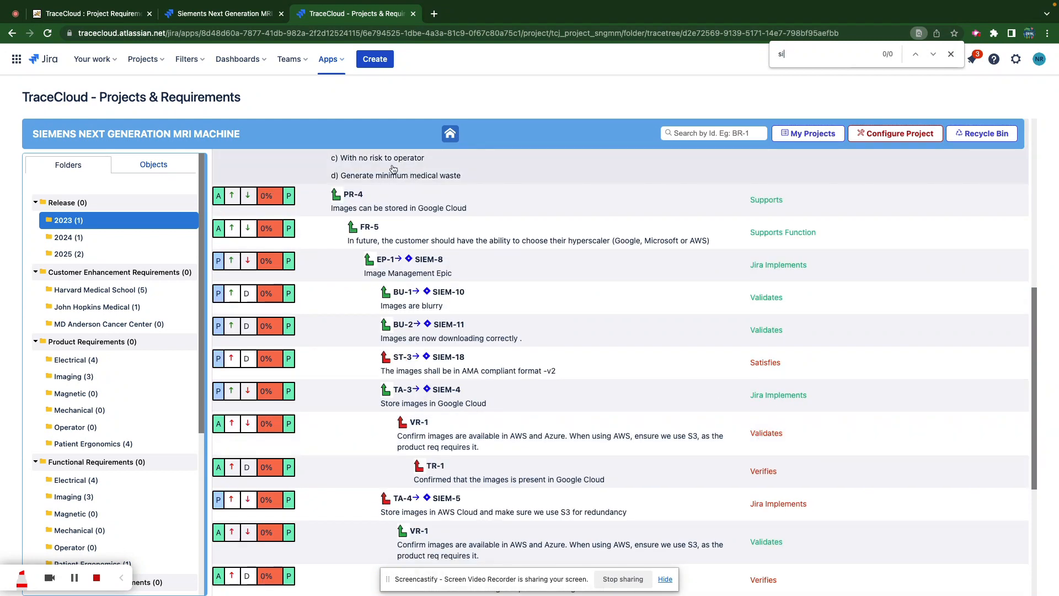
pyautogui.write('em-19')
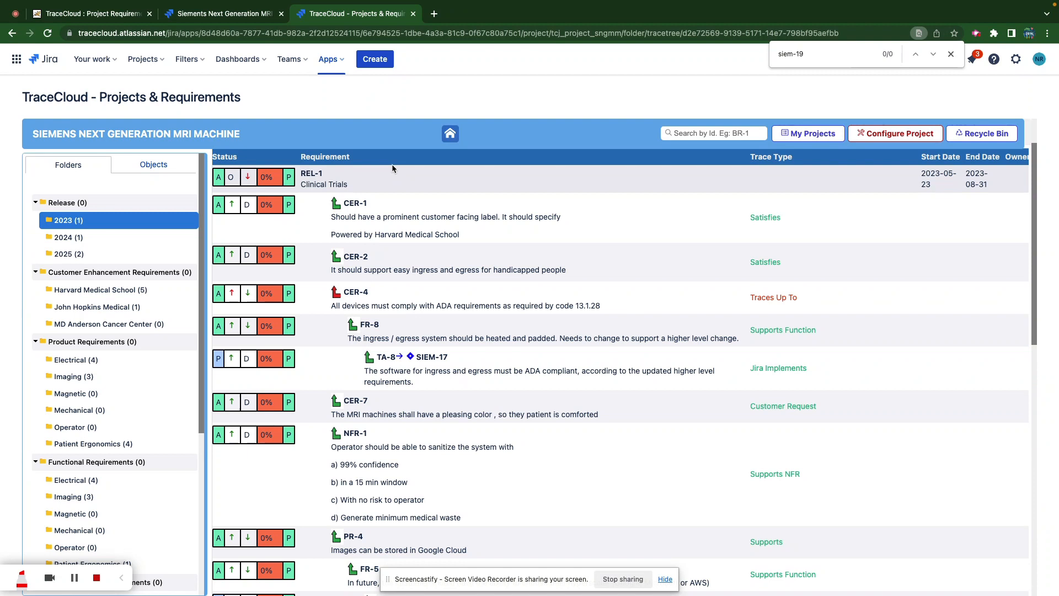
pyautogui.scroll(-5, 124, 390)
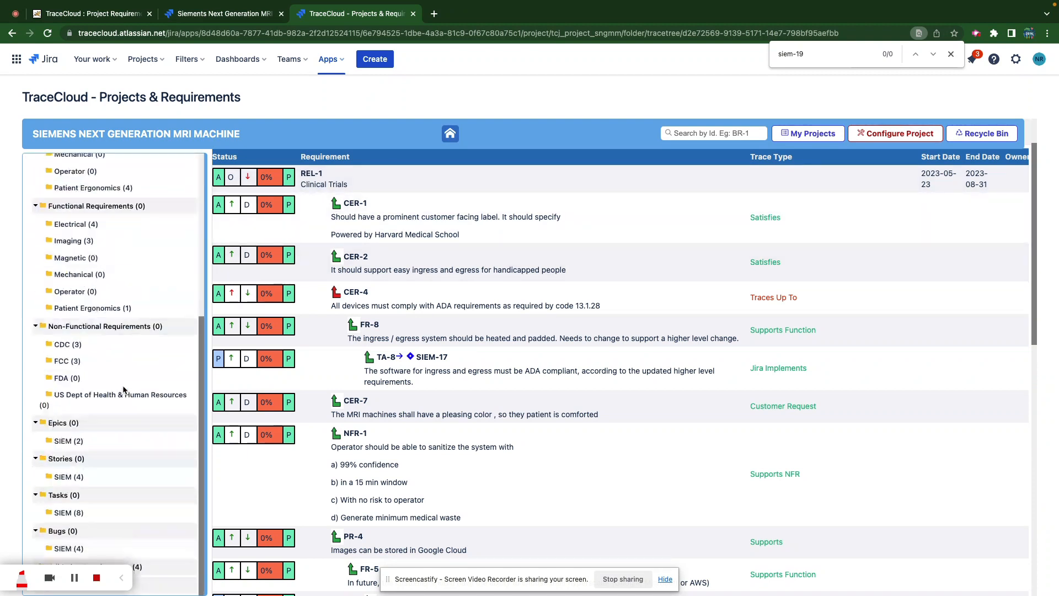
pyautogui.click(64, 479)
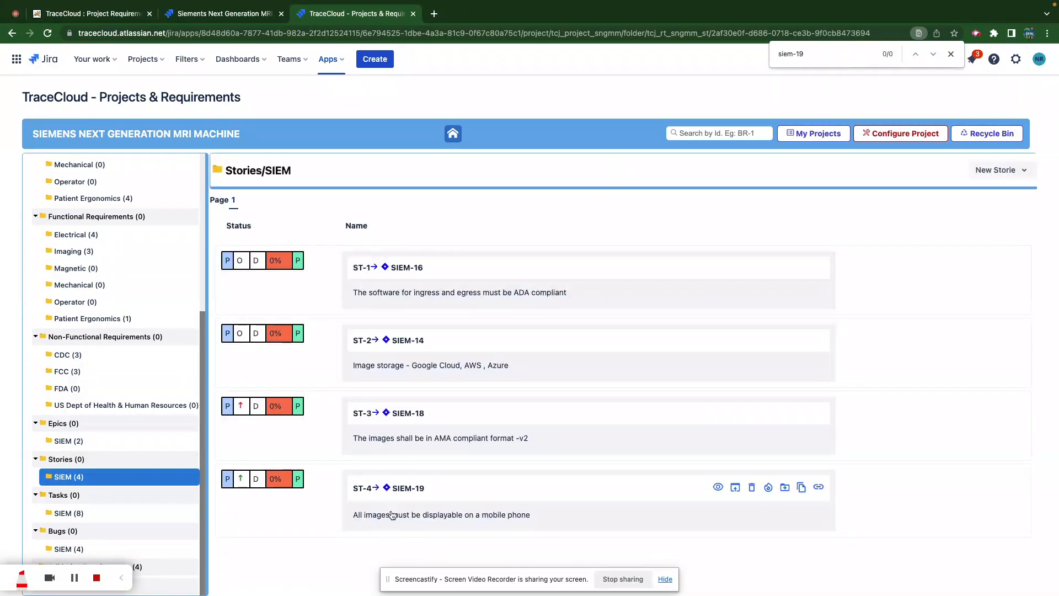
# - Follow ST-4's traceability links up to its parent requirement PR-6 and review PR-6's links
pyautogui.click(385, 518)
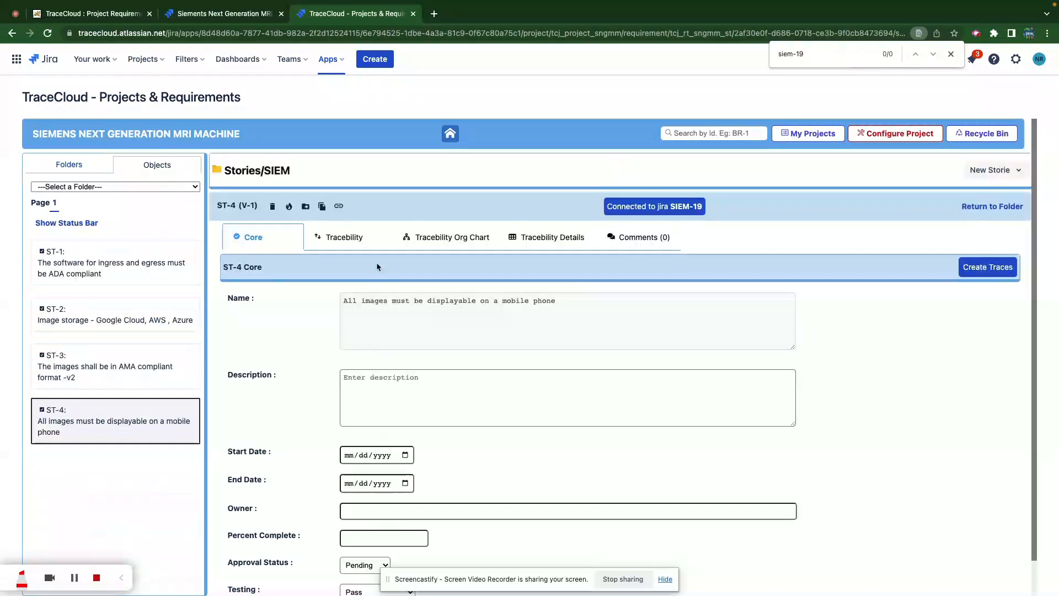
pyautogui.click(342, 237)
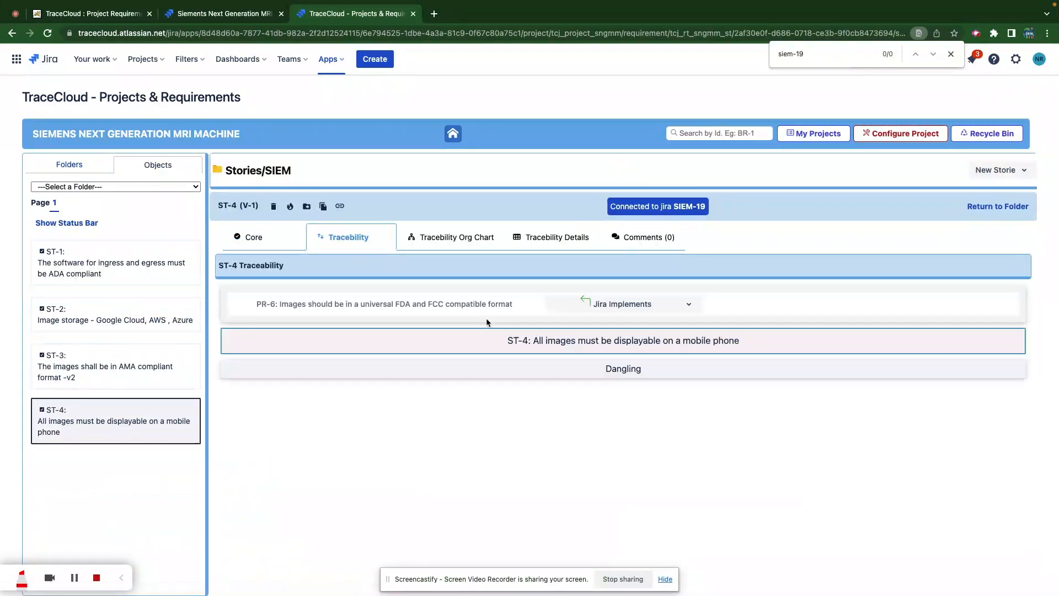
pyautogui.click(399, 307)
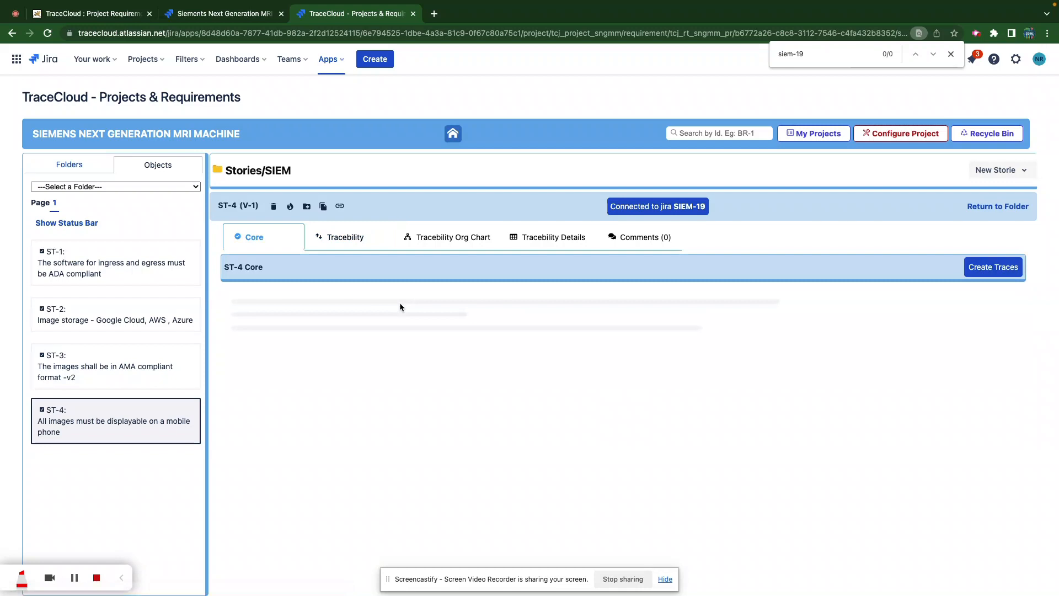
pyautogui.click(344, 234)
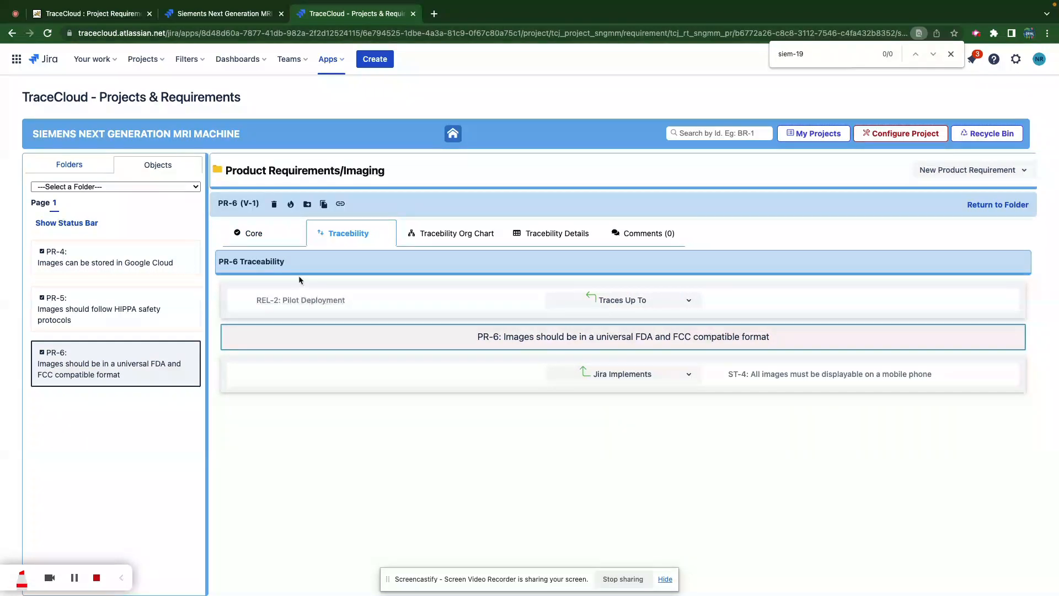
pyautogui.click(254, 234)
# - Trace PR-6 up to REL-1 Clinical Trials in the 2023 folder, then reselect that folder
pyautogui.click(987, 265)
pyautogui.click(460, 297)
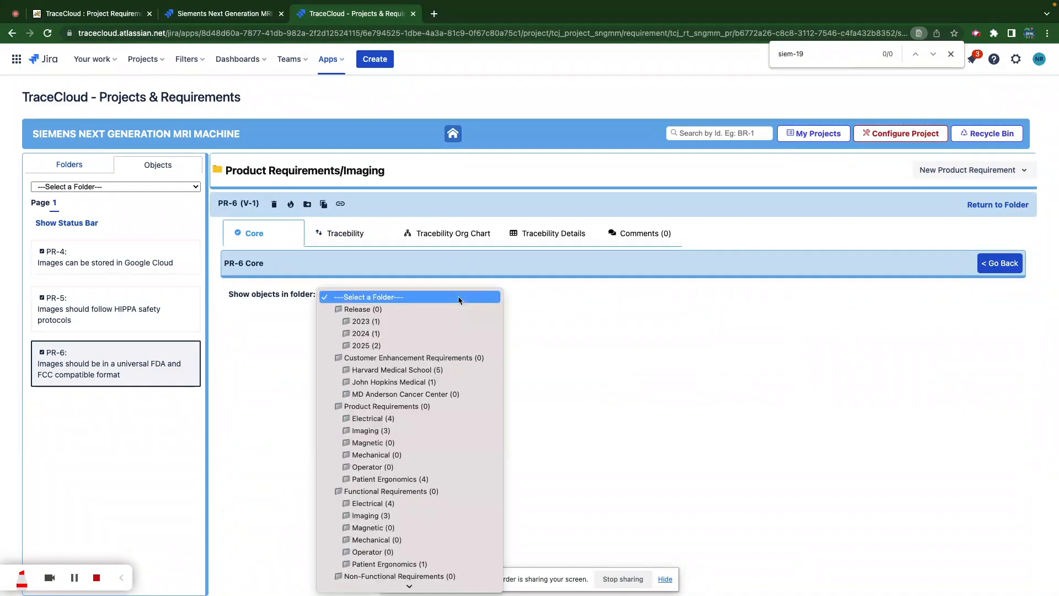
pyautogui.click(369, 323)
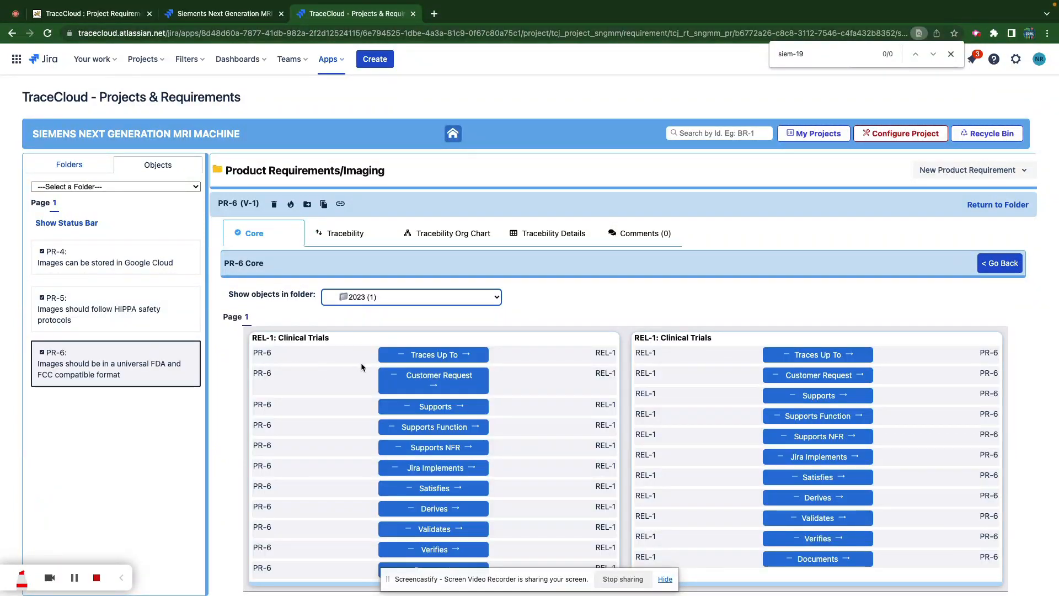
pyautogui.click(435, 355)
pyautogui.click(62, 164)
pyautogui.click(67, 221)
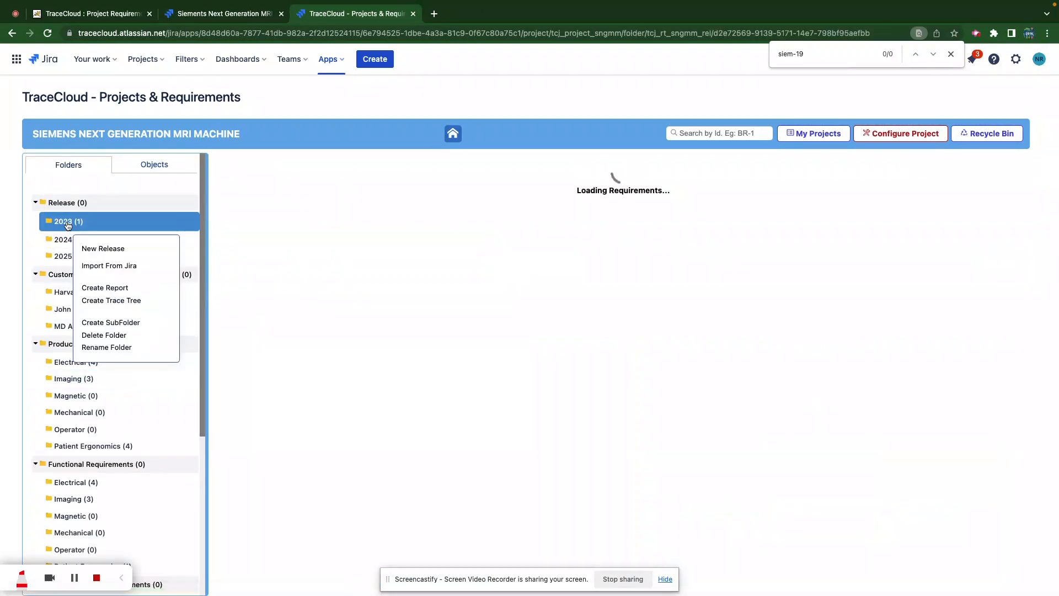
# - Build an 8-level 2023 trace tree and find ST-4 with SIEM-19 beneath PR-6
pyautogui.click(113, 300)
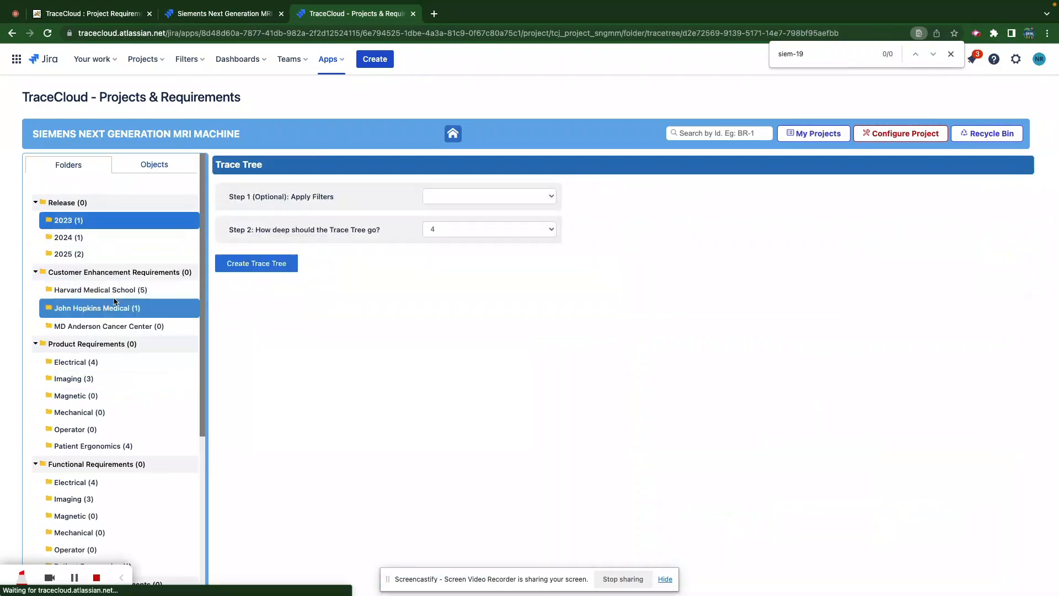
pyautogui.click(436, 229)
pyautogui.click(441, 278)
pyautogui.click(261, 262)
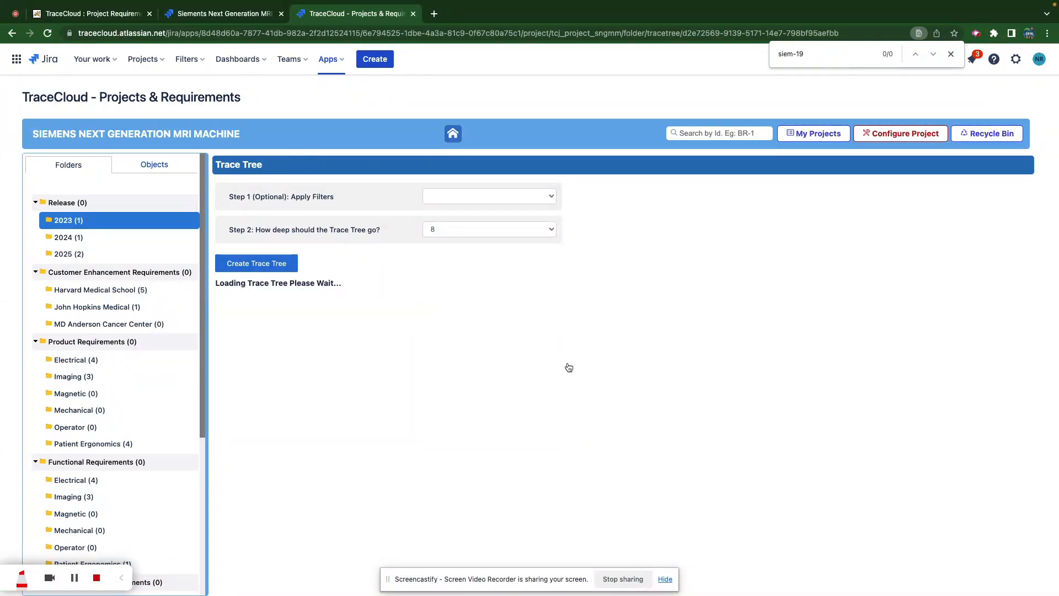
pyautogui.hotkey('ctrl', 'f')
pyautogui.write('st-4')
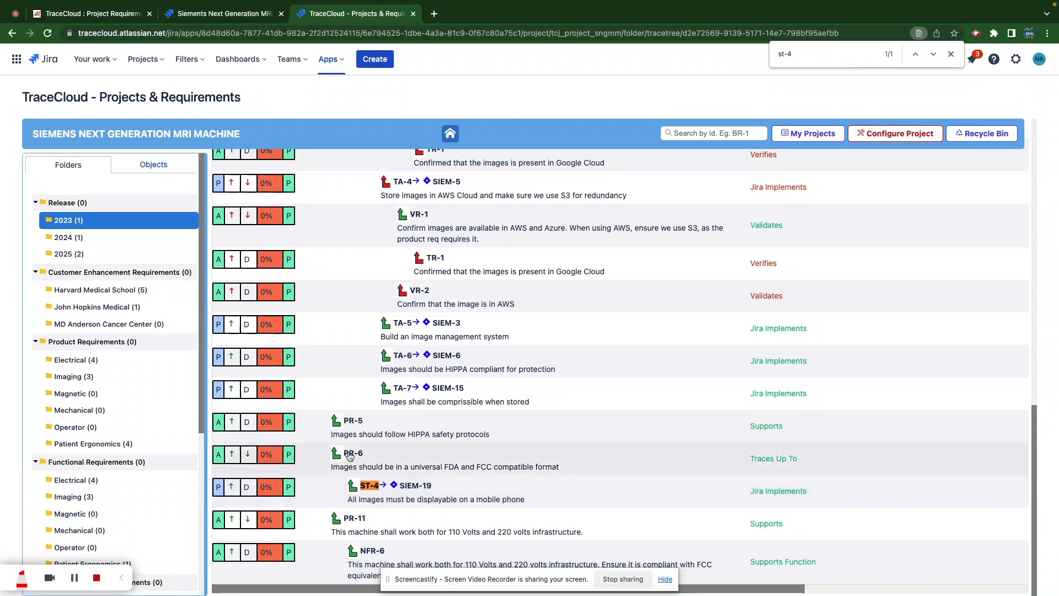
pyautogui.scroll(15, 348, 452)
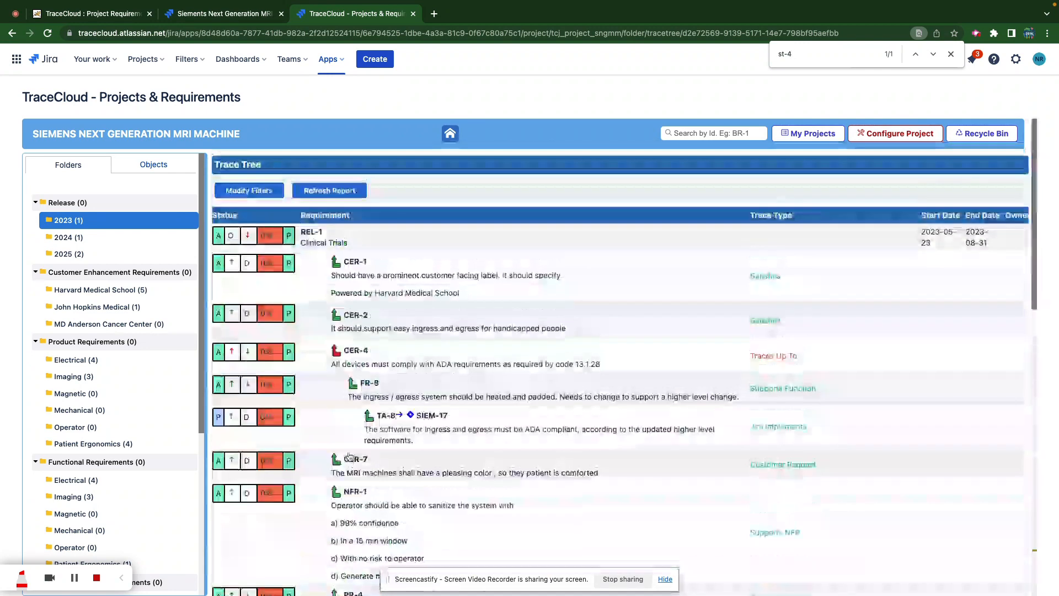
pyautogui.scroll(-6, 347, 249)
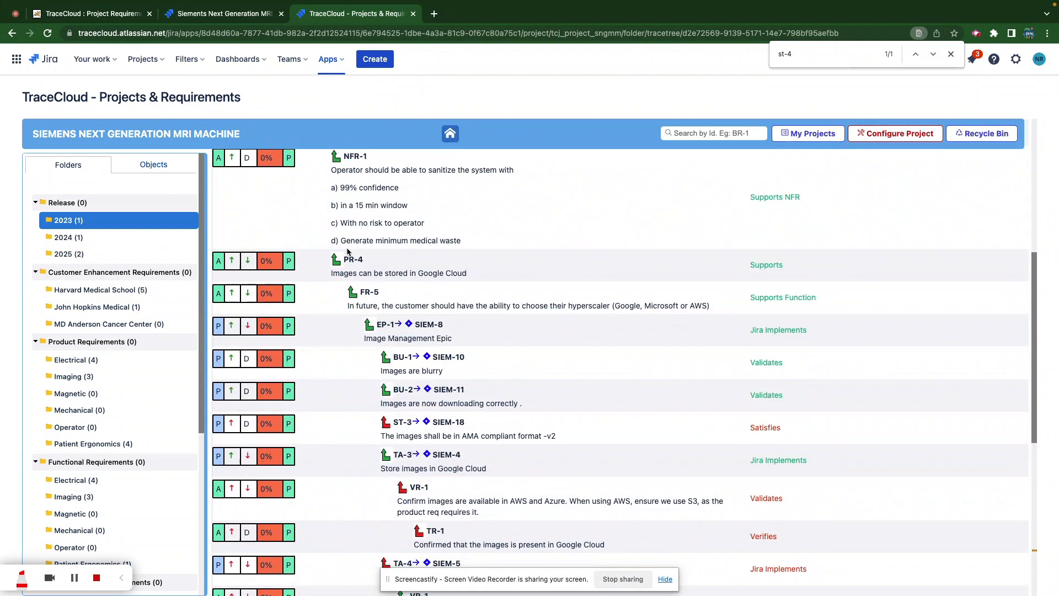
pyautogui.scroll(-7, 347, 249)
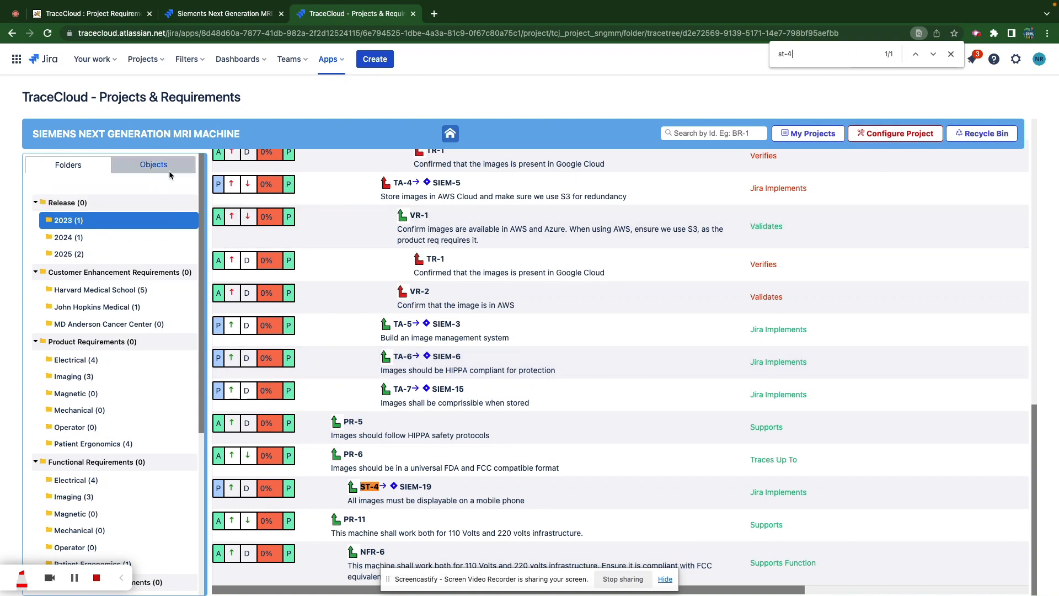
# - From the project homepage, run the saved All Dangling Product Requirements report and review its seven requirements
pyautogui.click(450, 133)
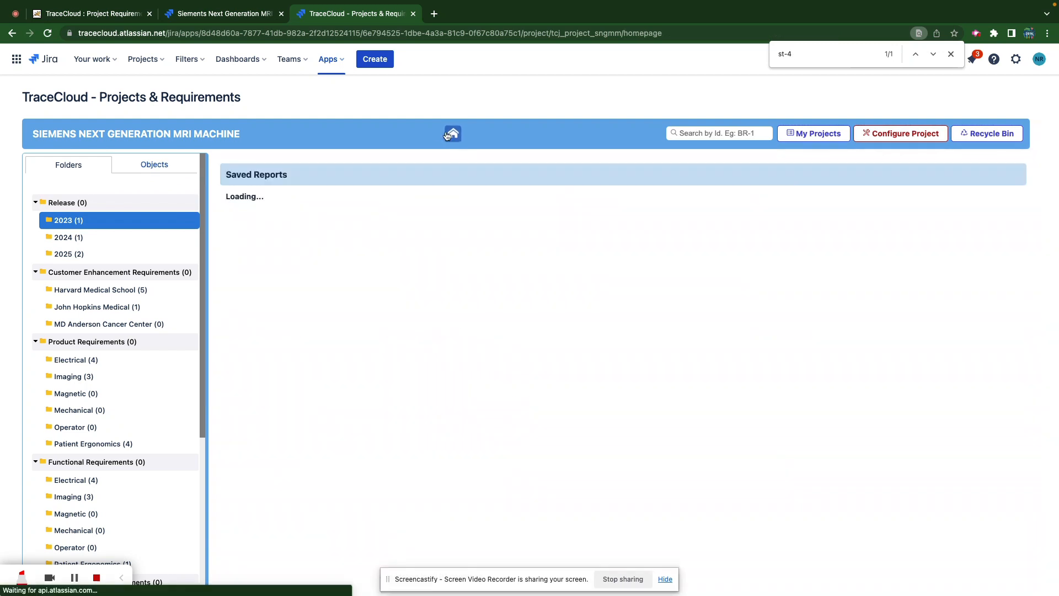
pyautogui.moveTo(236, 356)
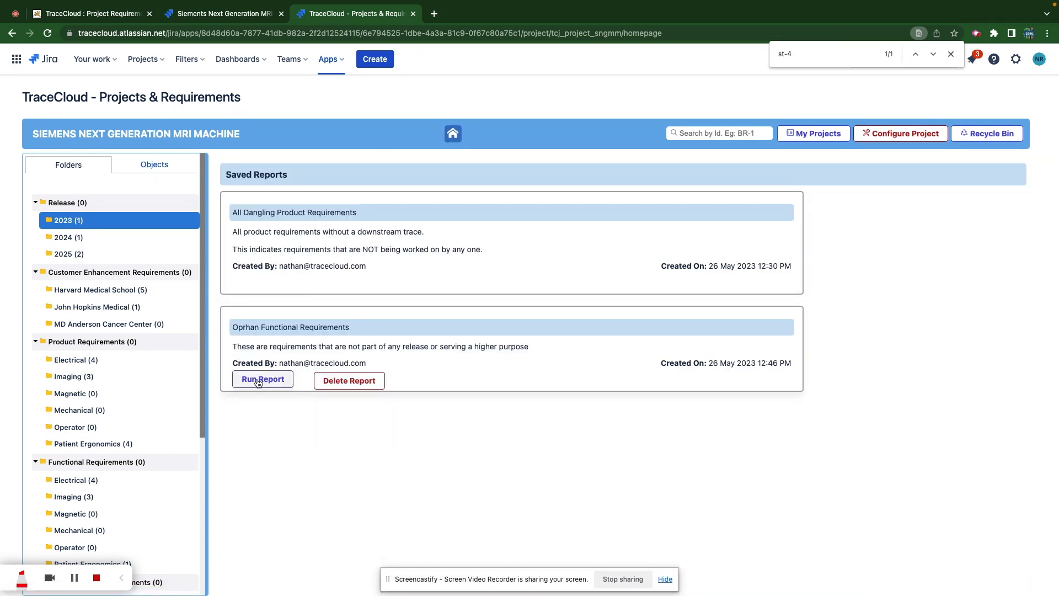
pyautogui.moveTo(277, 242)
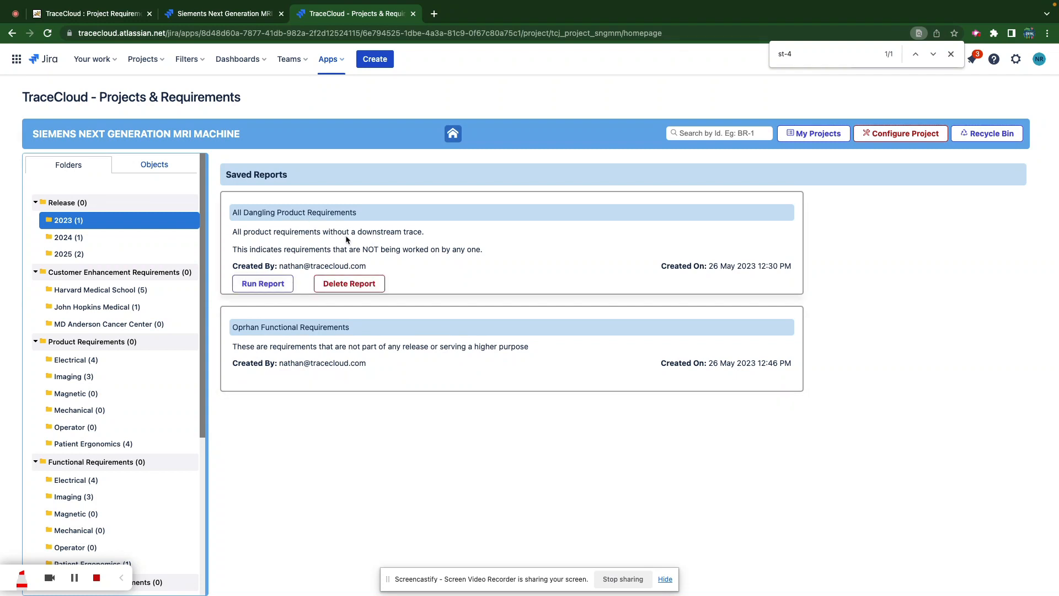
pyautogui.click(259, 282)
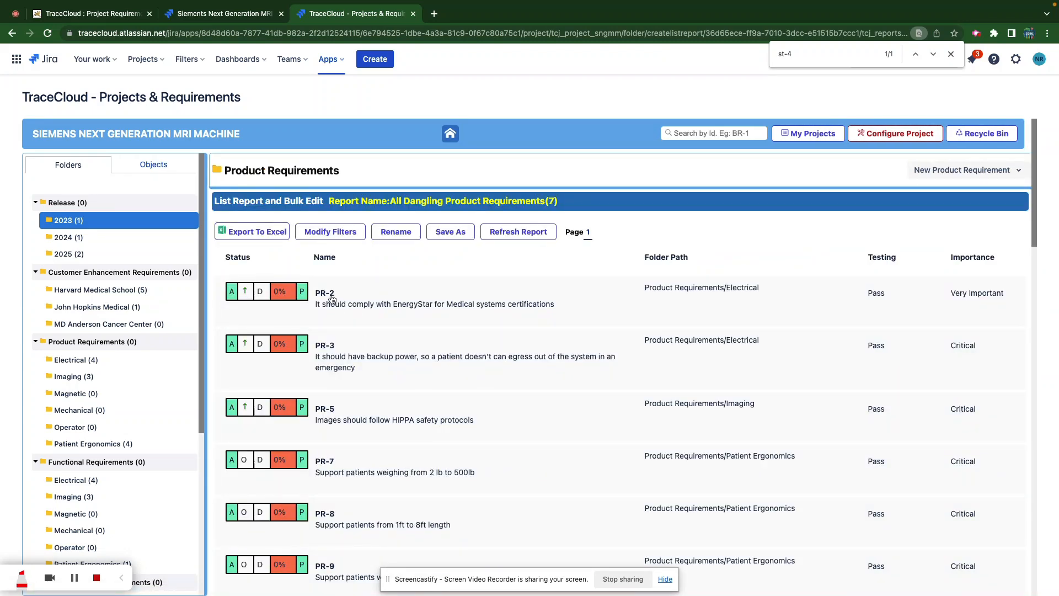
pyautogui.scroll(-1, 420, 372)
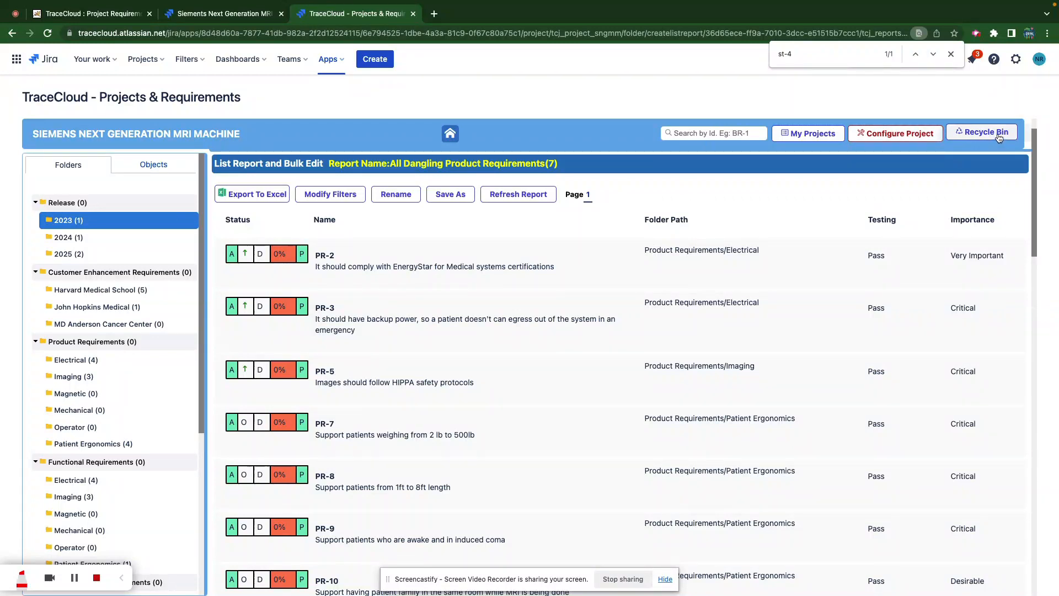
# - Open PR-2 from the report, then compare PR-1's V-2 name with its previous version
pyautogui.click(333, 269)
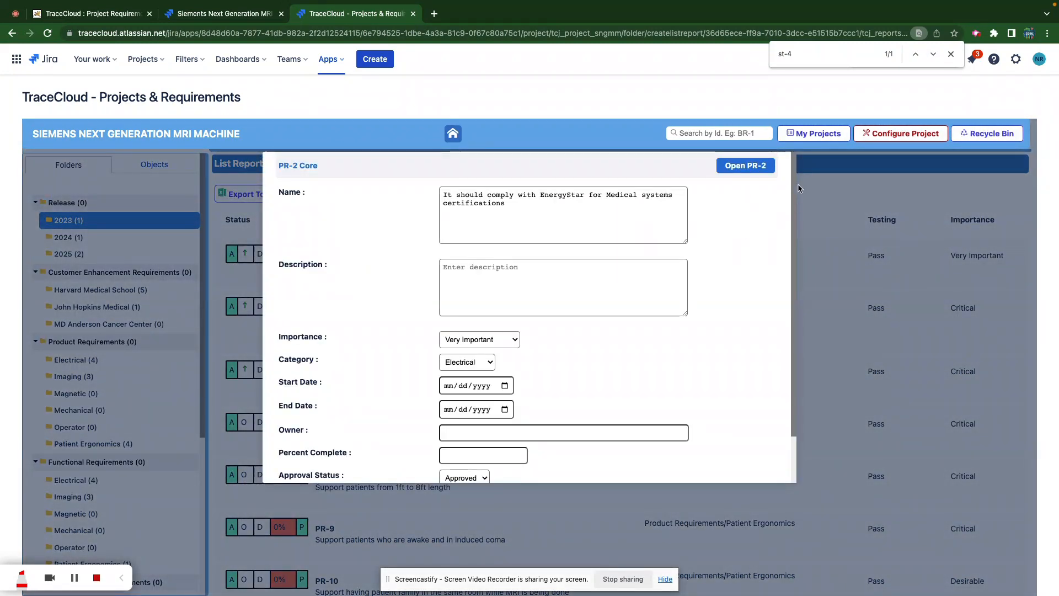
pyautogui.click(763, 165)
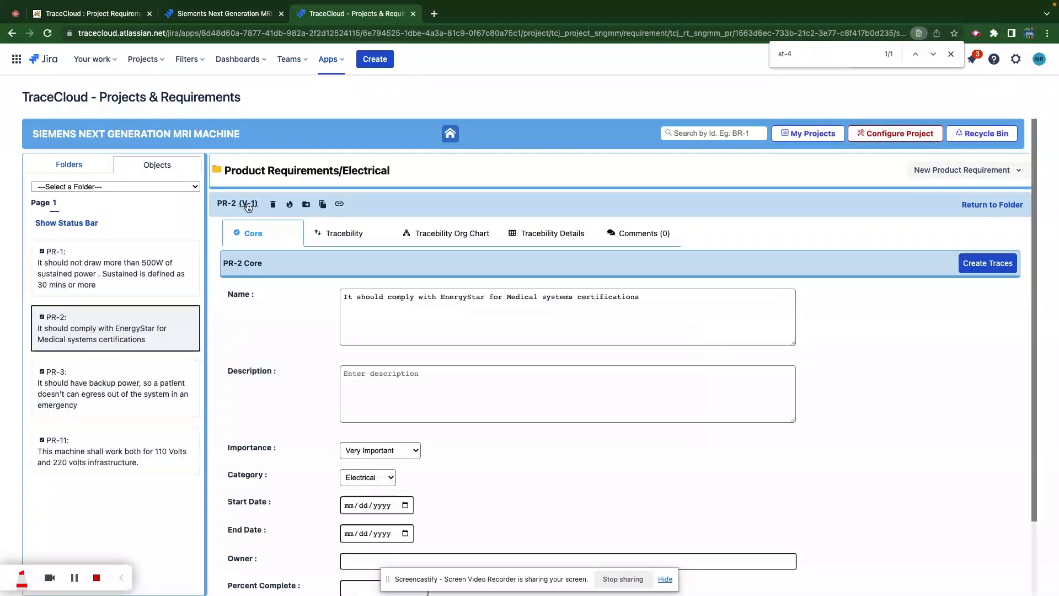
pyautogui.click(83, 274)
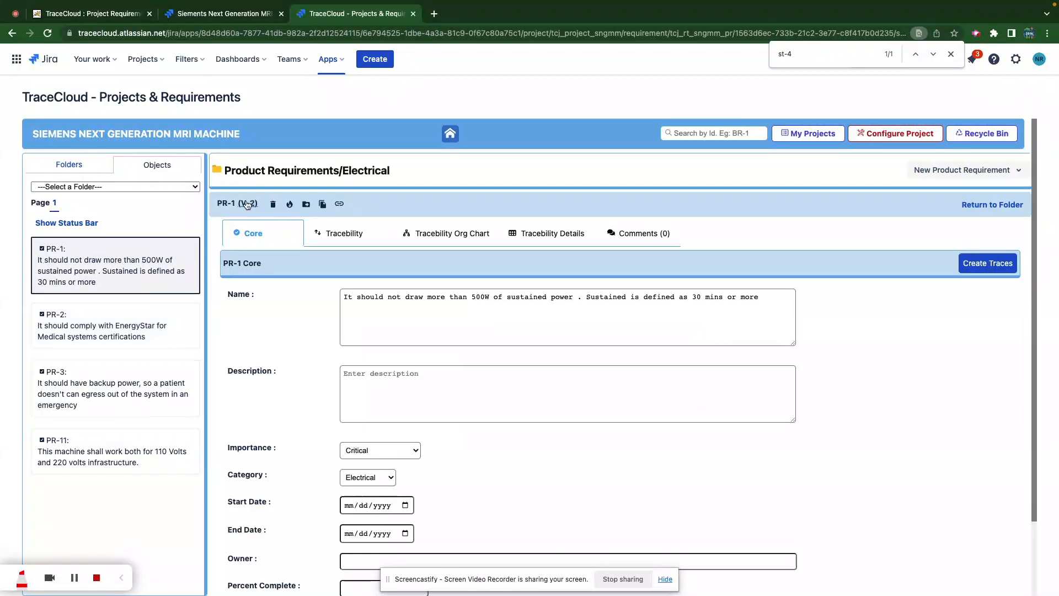
pyautogui.click(247, 204)
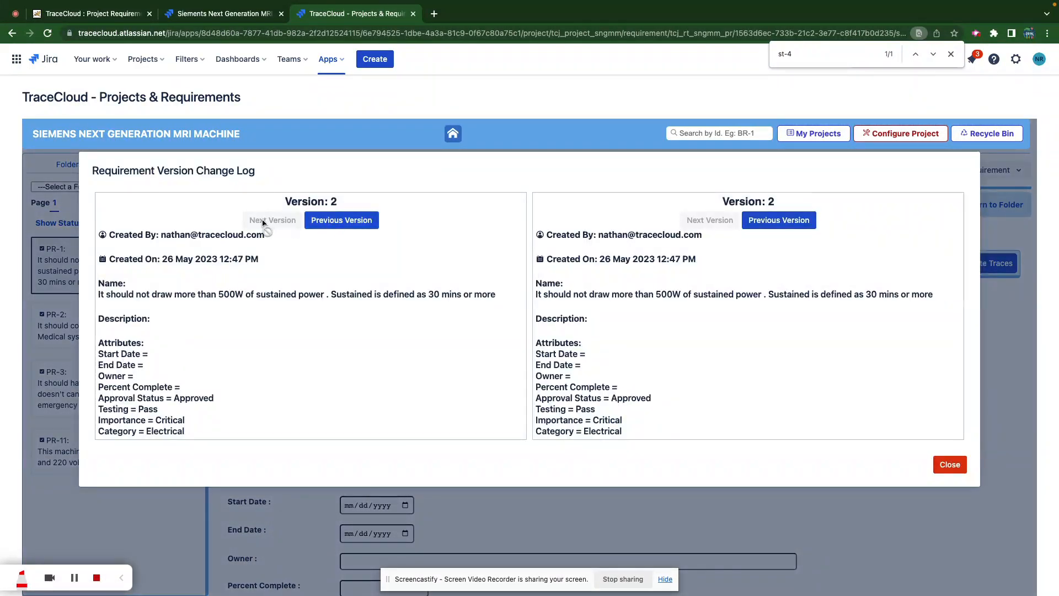
pyautogui.click(324, 222)
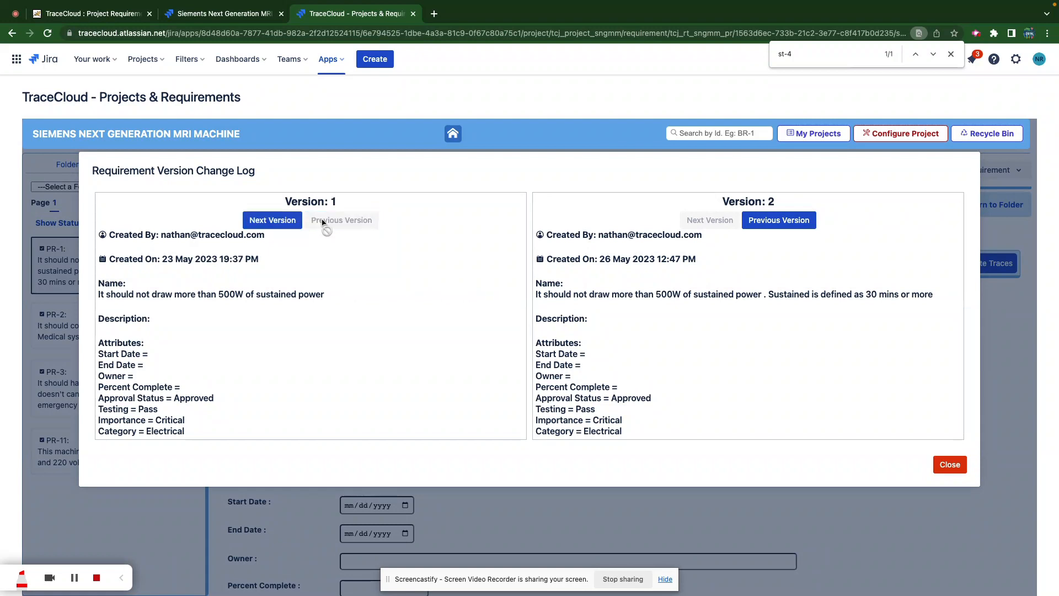
pyautogui.click(1005, 237)
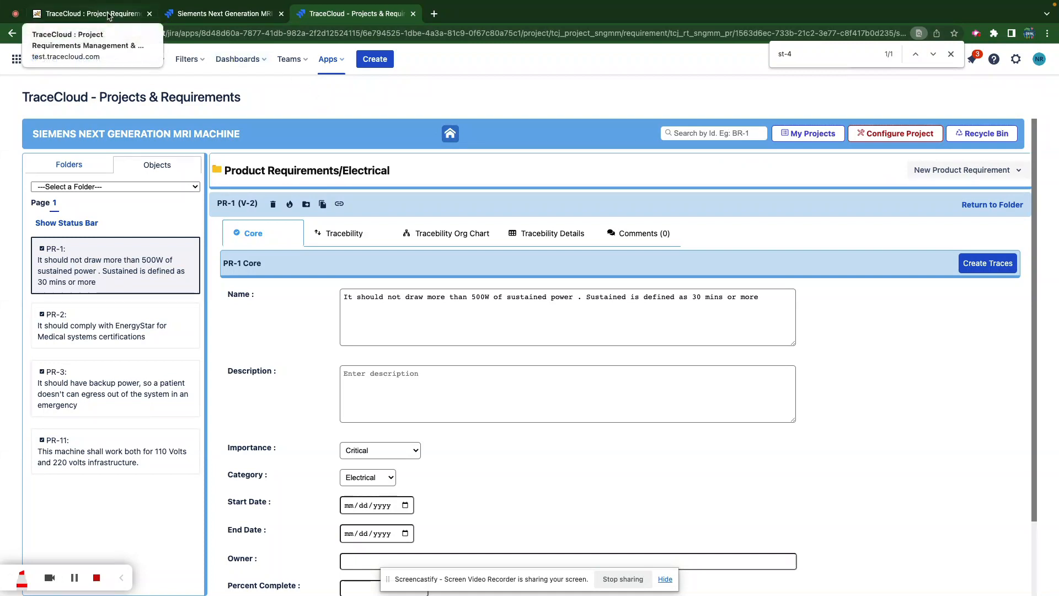
pyautogui.press('super+t')
# - Load tracecloud.com in the new browser tab
pyautogui.write('tracecloud')
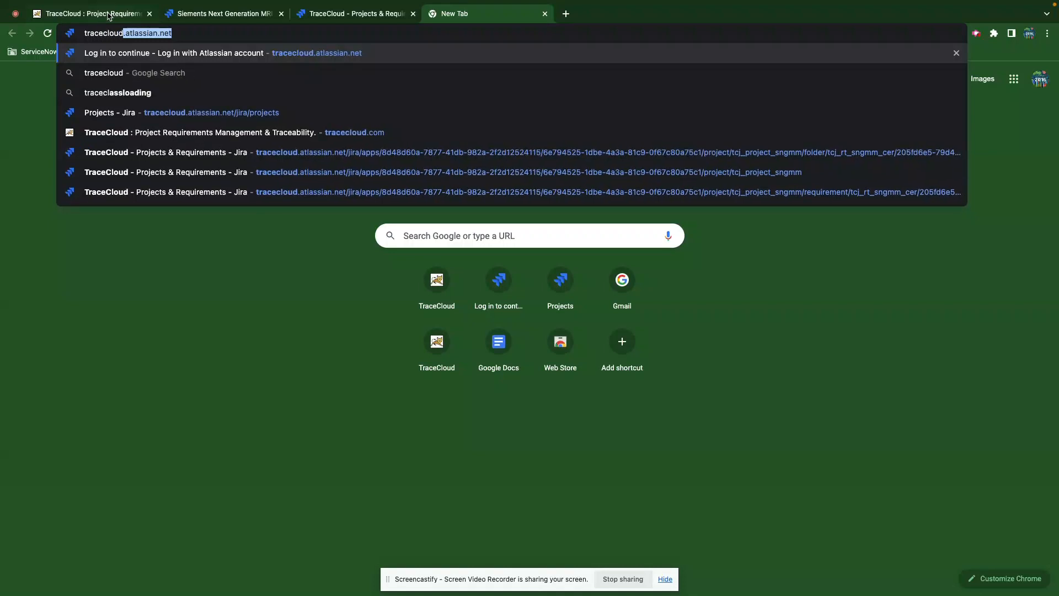
pyautogui.write('.com')
pyautogui.press('Return')
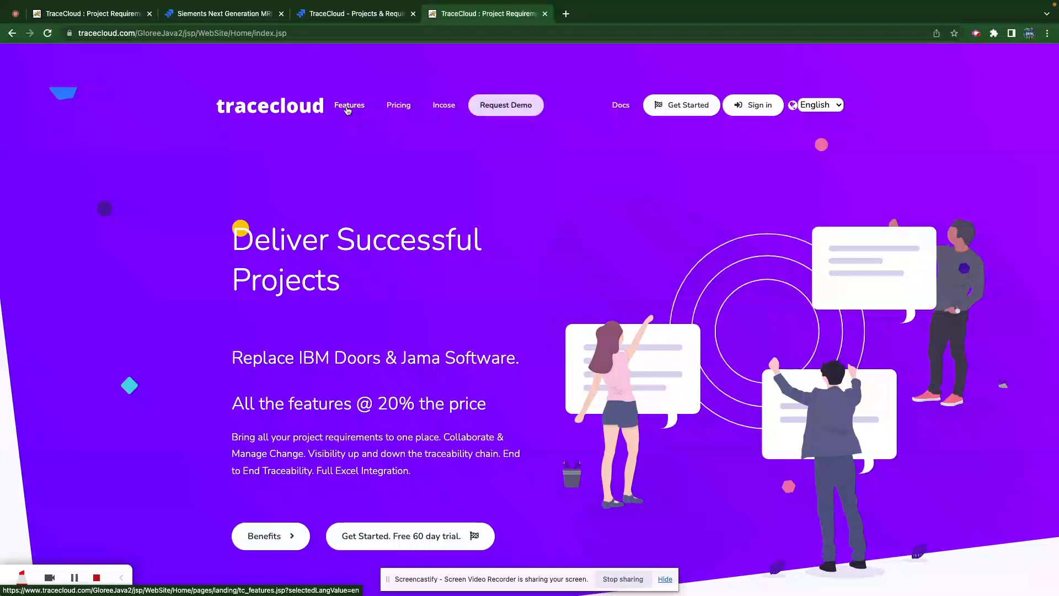
pyautogui.moveTo(256, 5)
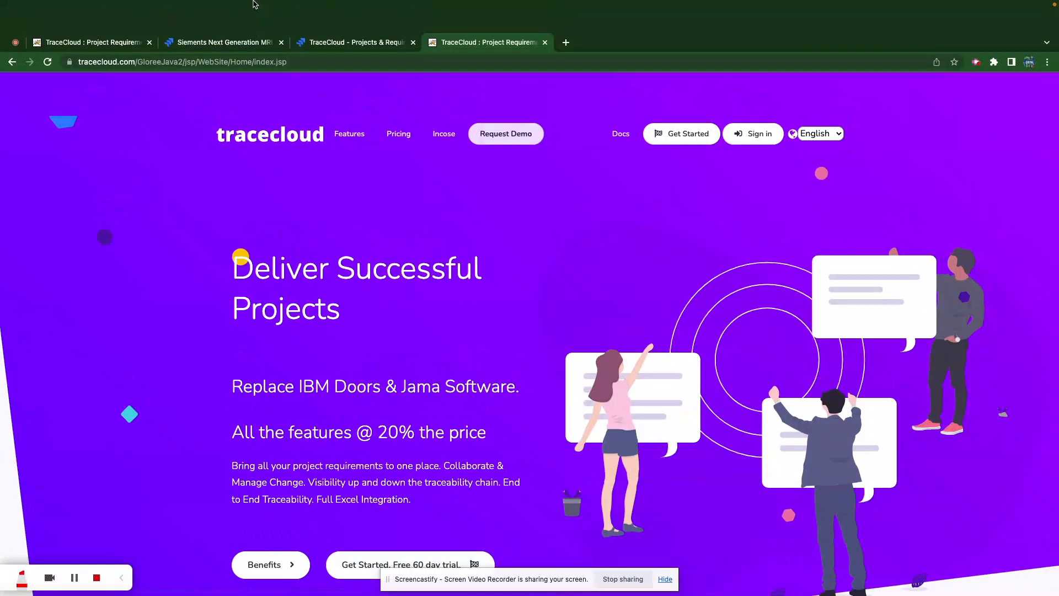